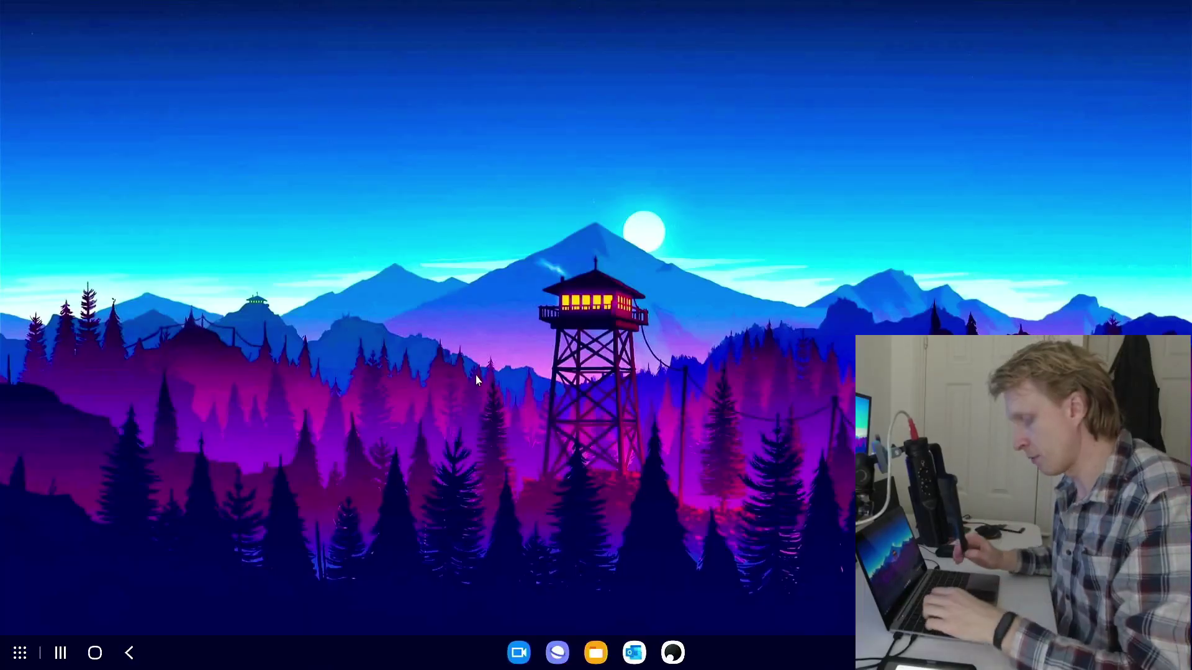
# Open Settings and reach the advanced Storage breakdown by searching 'stor'
pyautogui.press('super')
pyautogui.write('set')
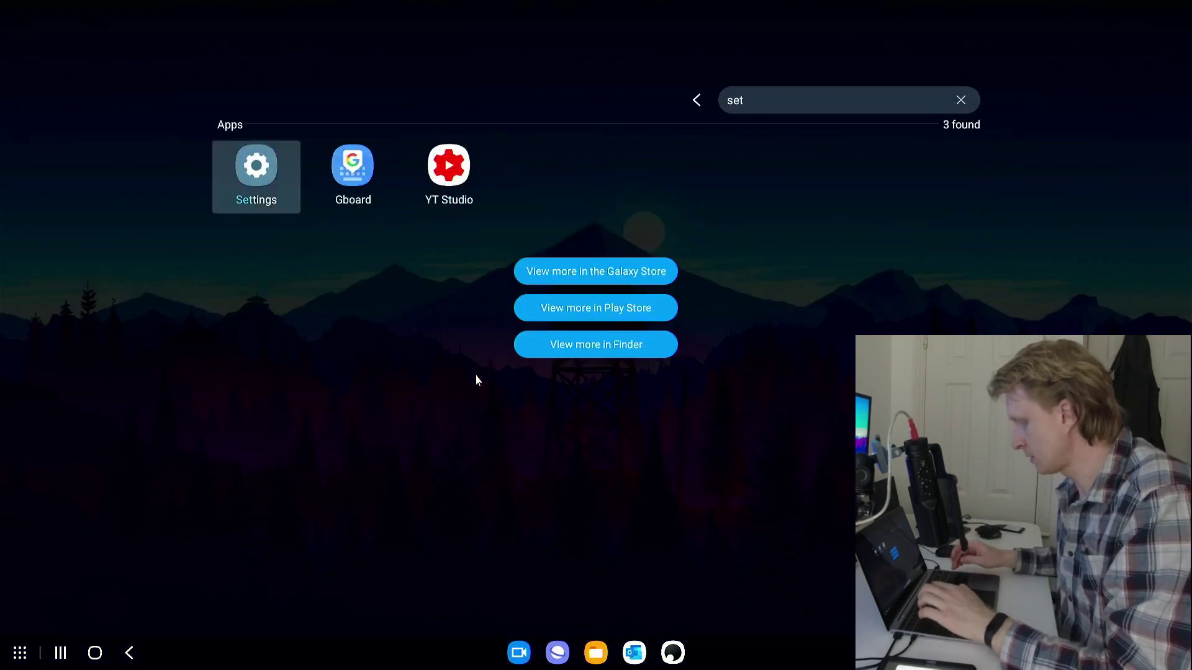
pyautogui.press('Return')
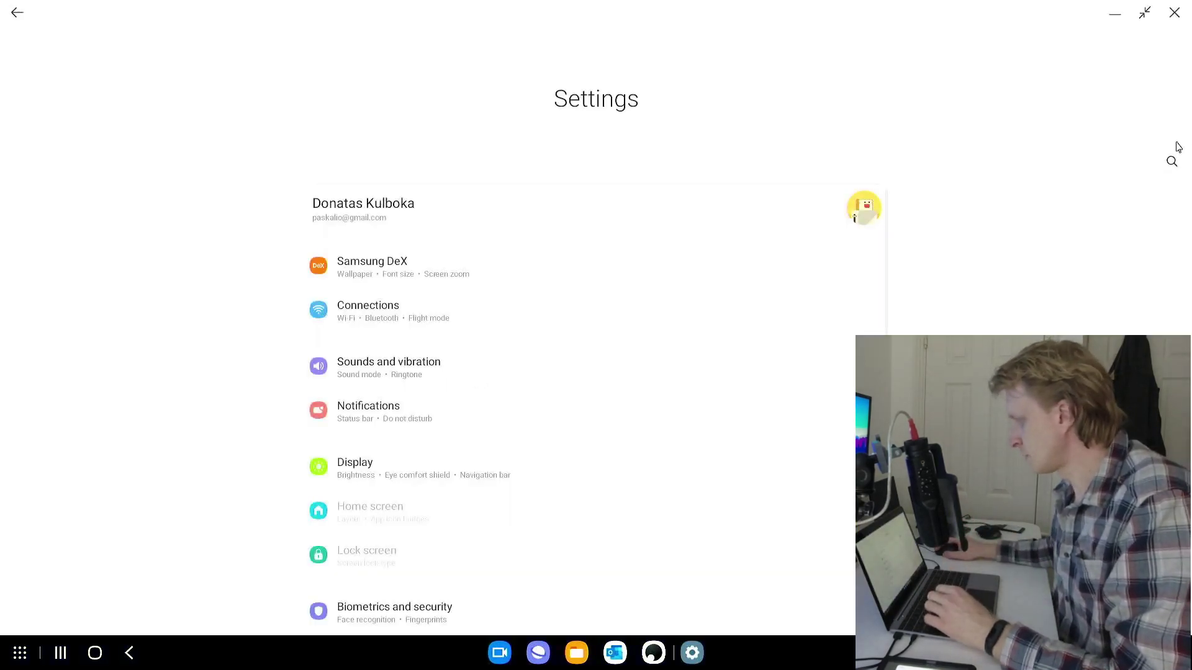
pyautogui.click(1172, 159)
pyautogui.write('stor')
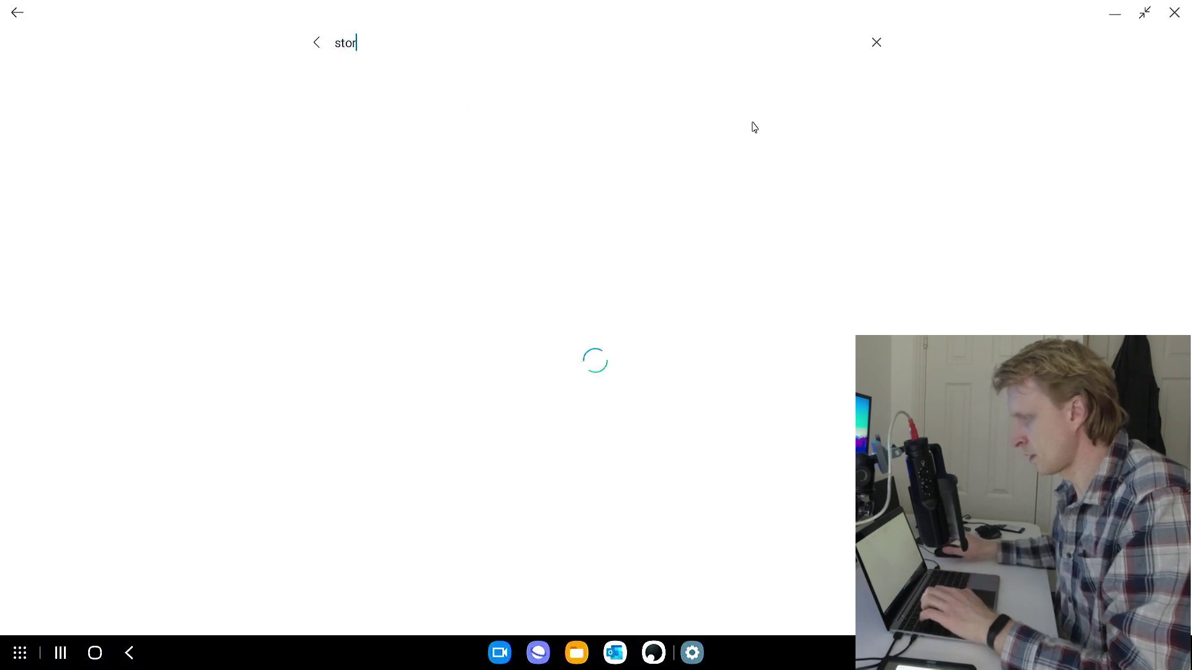
pyautogui.click(370, 125)
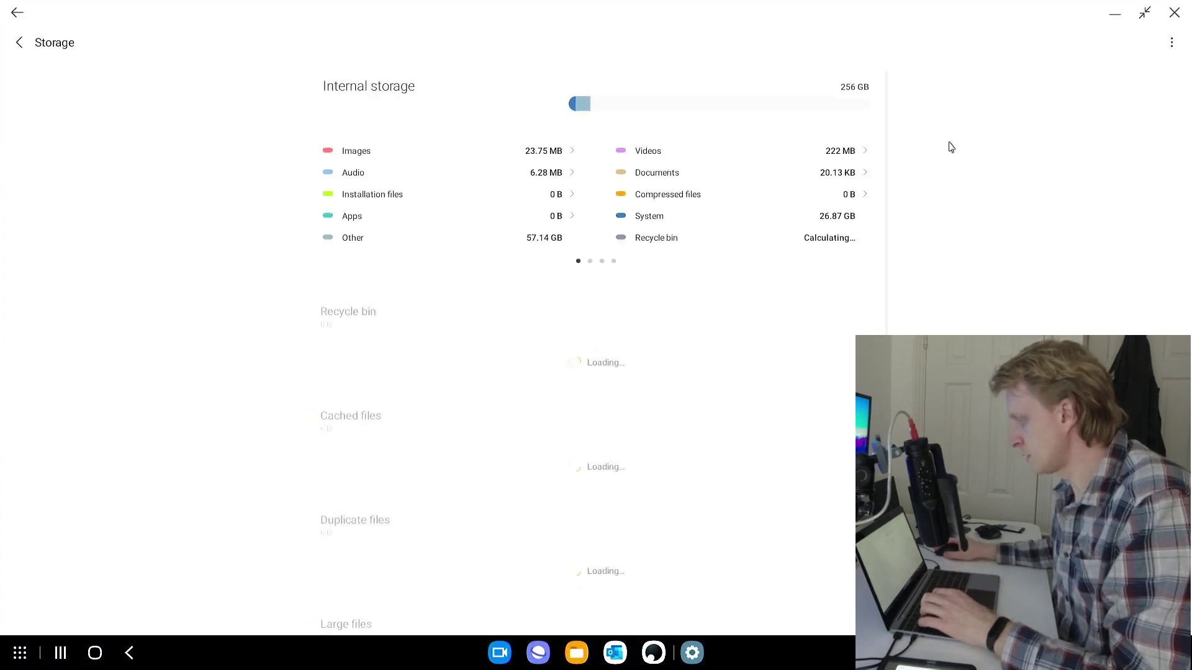
pyautogui.click(1171, 42)
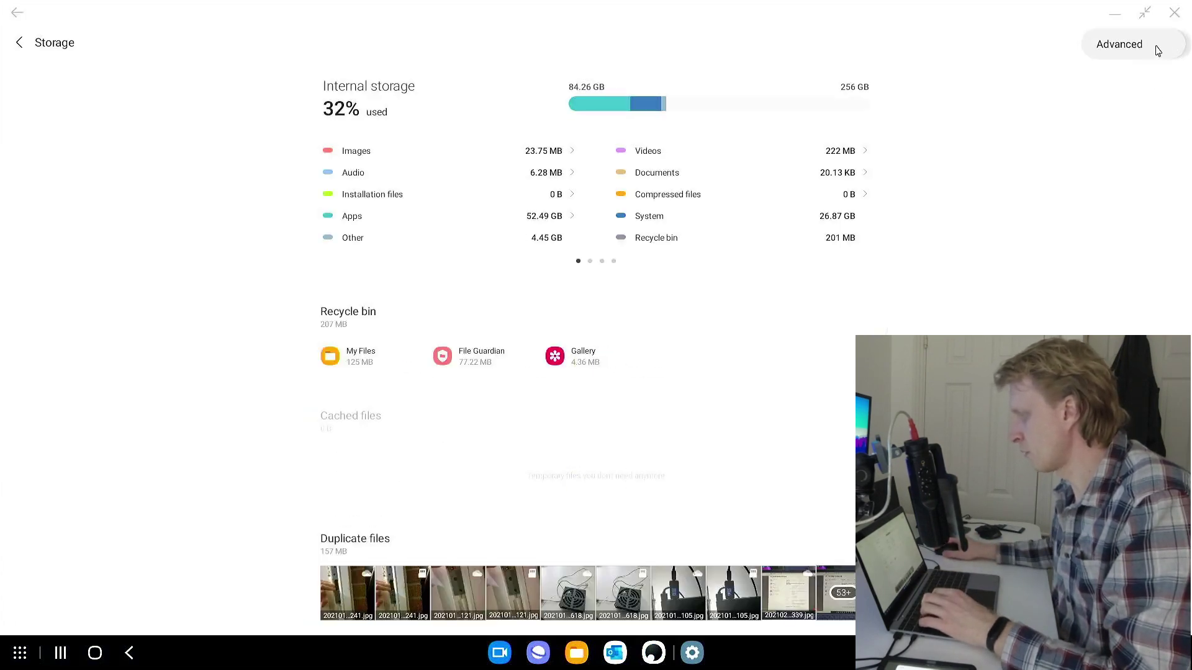
pyautogui.click(1149, 48)
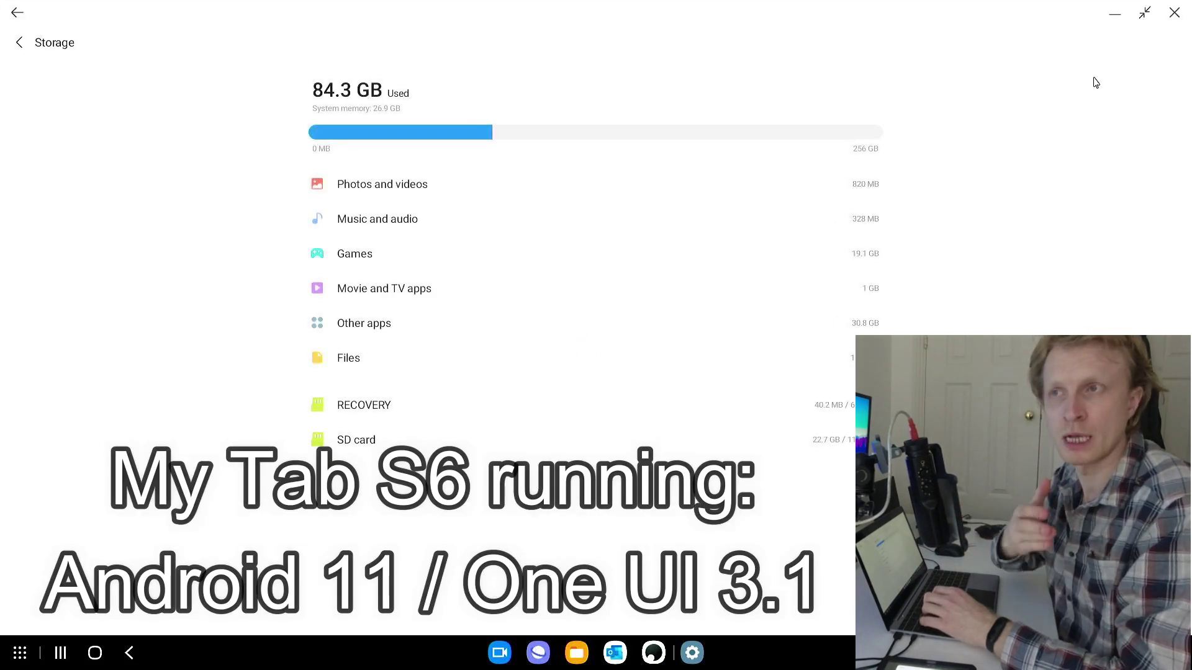
# Format the RECOVERY USB drive, finish setup, and close all Settings windows
pyautogui.click(364, 406)
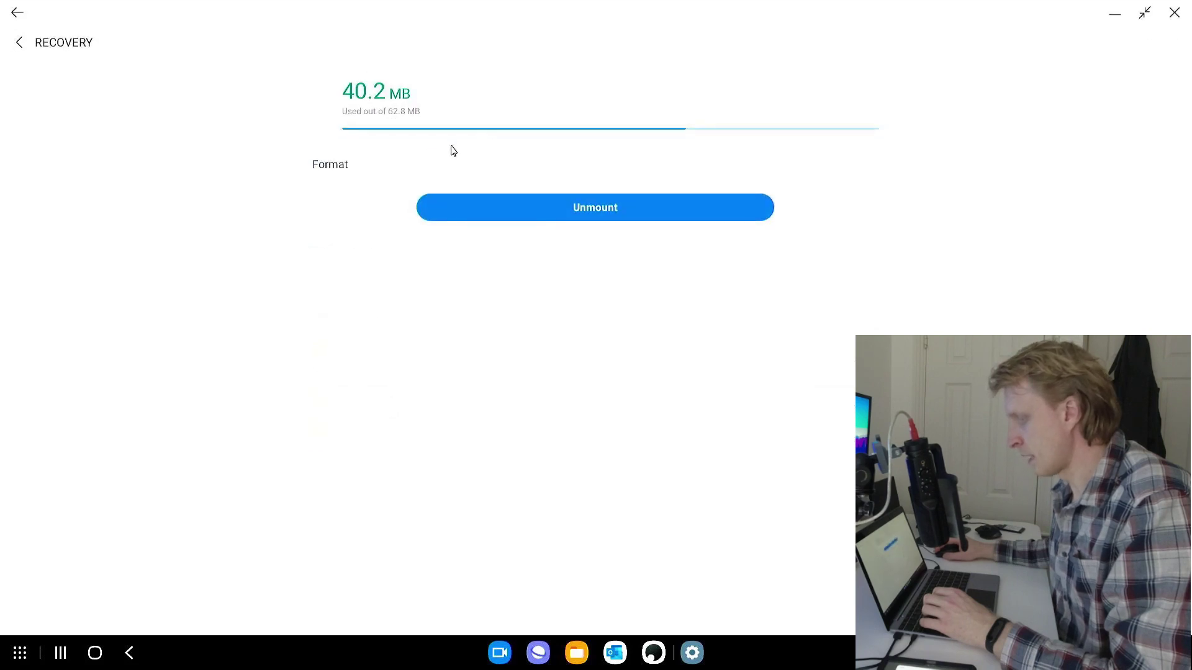
pyautogui.click(421, 160)
pyautogui.click(649, 600)
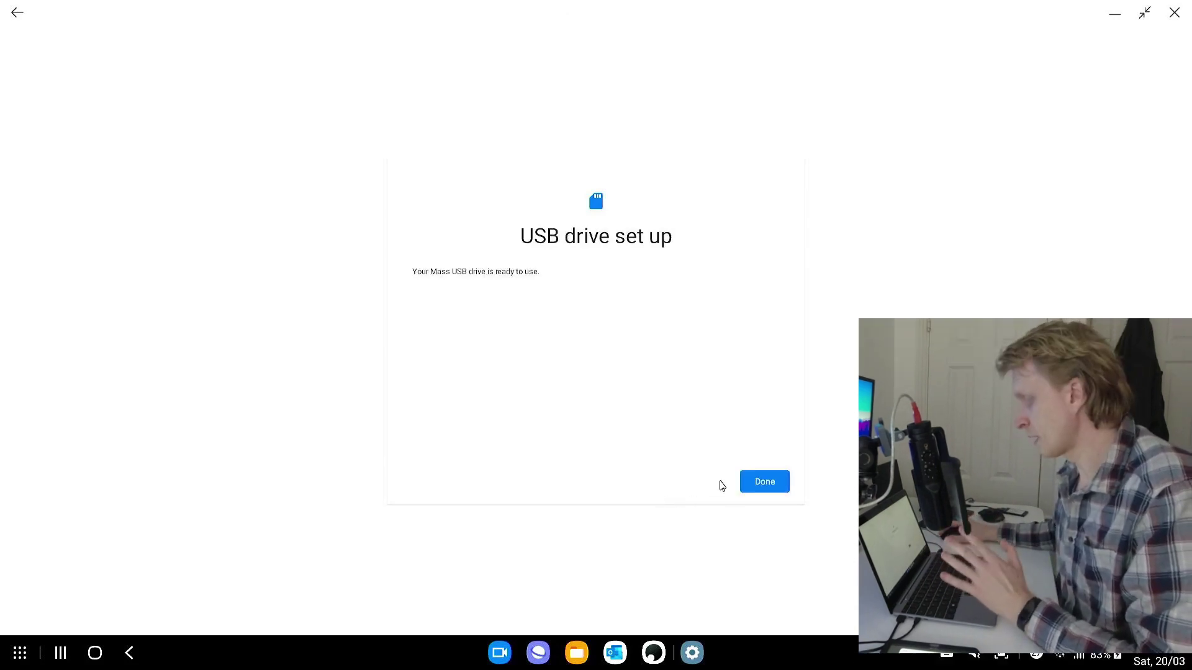
pyautogui.click(766, 489)
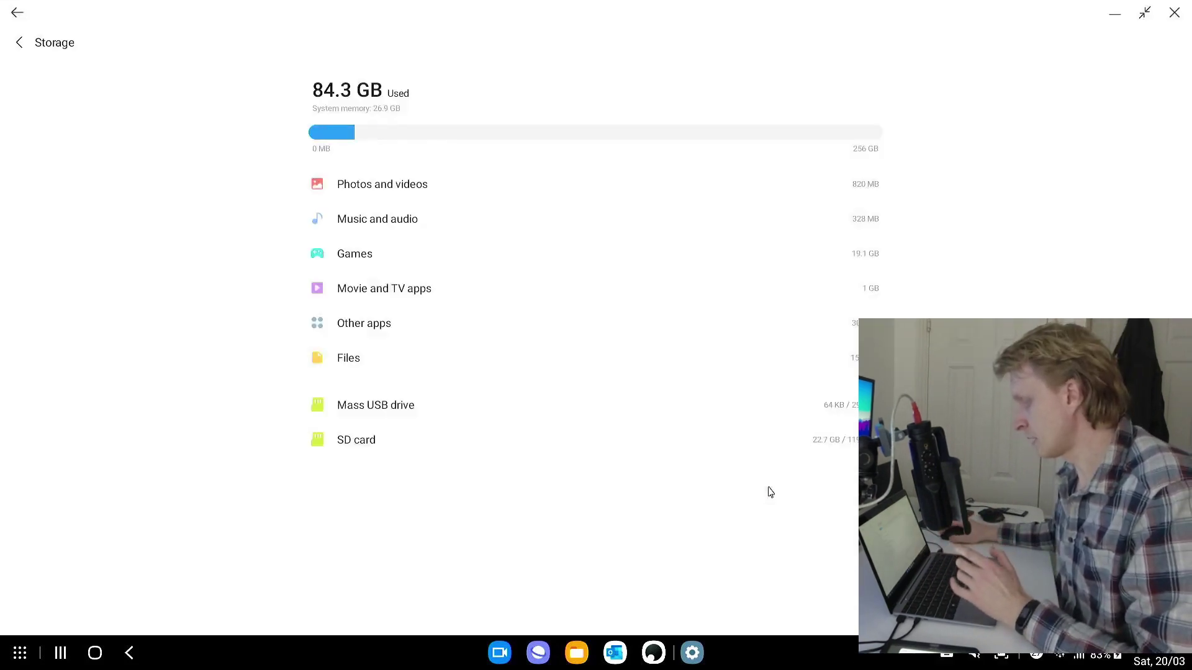
pyautogui.click(1173, 12)
pyautogui.click(1174, 13)
pyautogui.click(1174, 12)
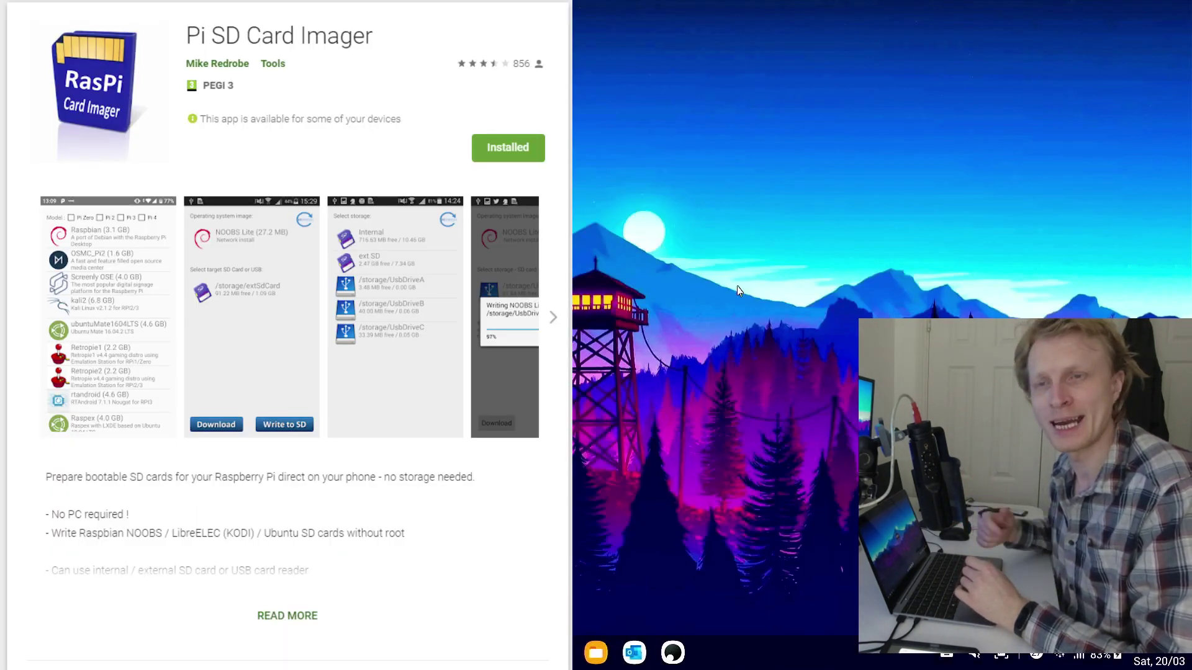
# Launch Raspi Card Imager and choose NOOBS Lite from the Raspberry Pi 4 images
pyautogui.press('super')
pyautogui.write('r')
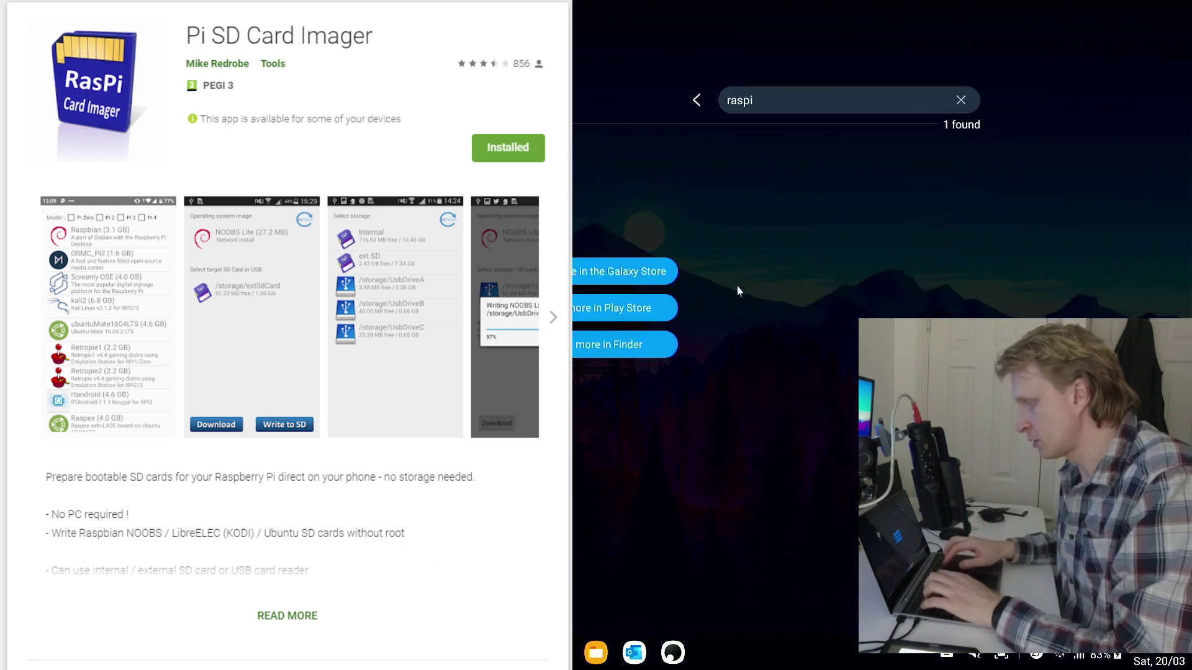
pyautogui.write('aspi')
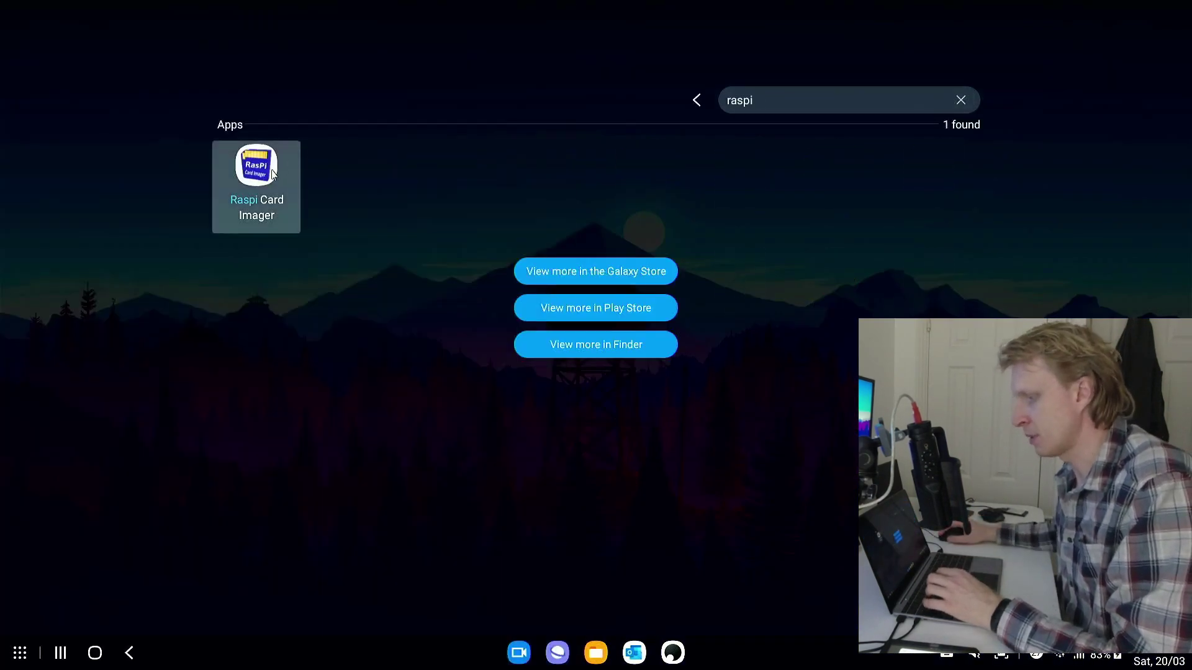
pyautogui.click(272, 172)
pyautogui.click(143, 114)
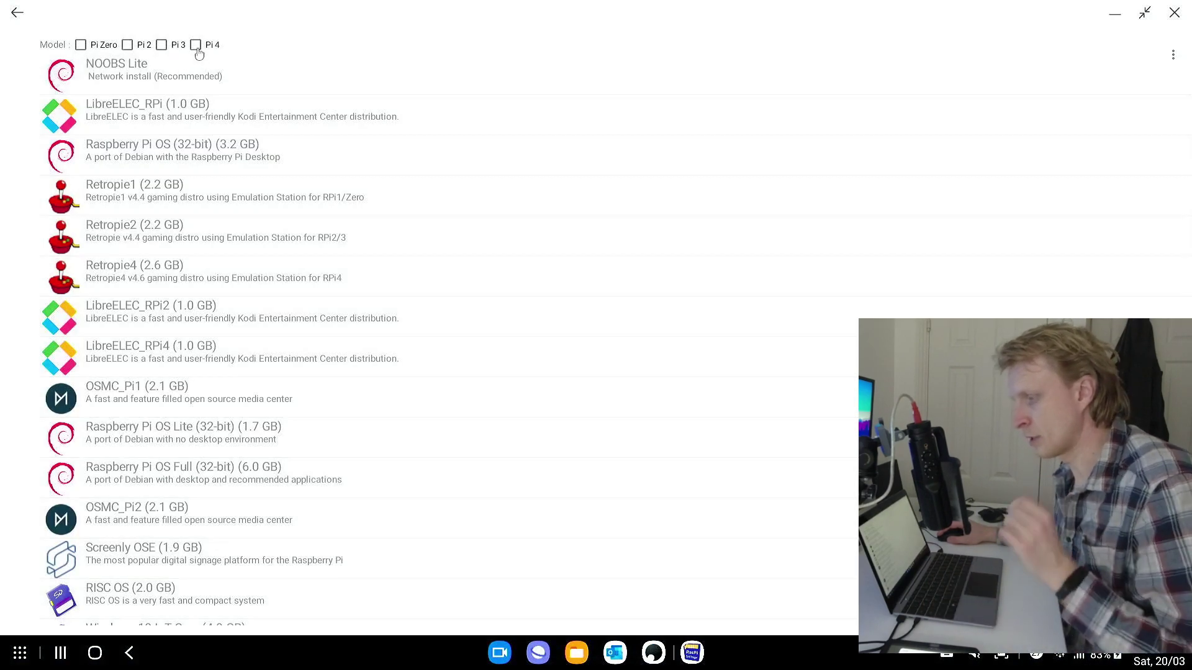
pyautogui.click(196, 47)
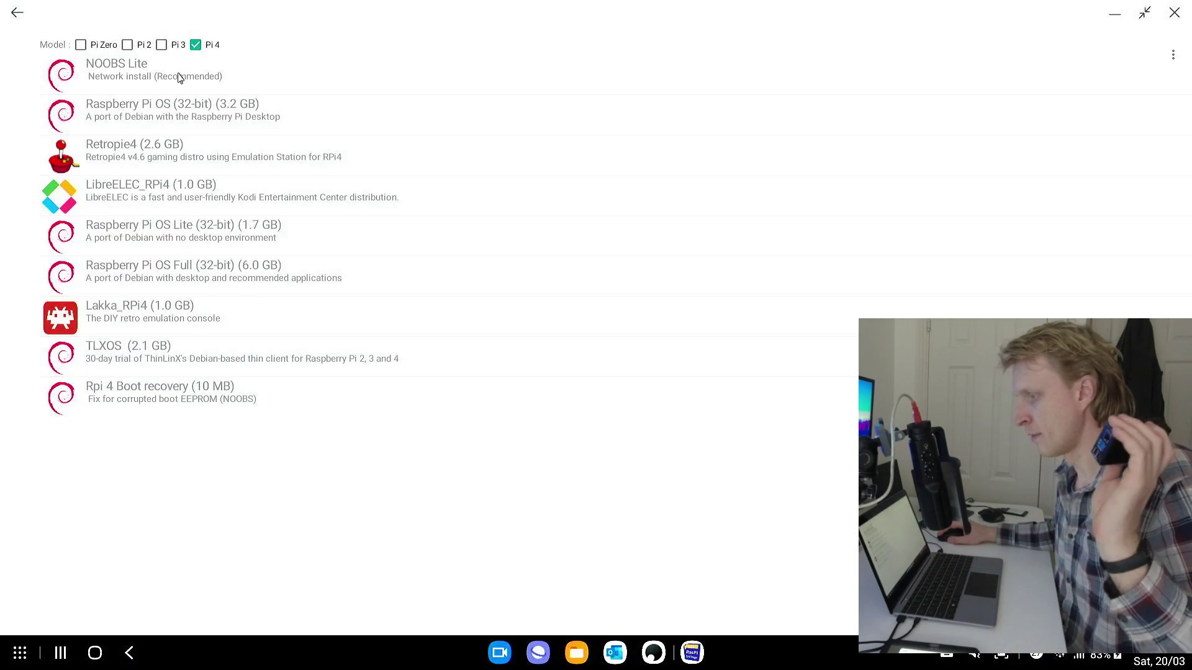
pyautogui.click(179, 77)
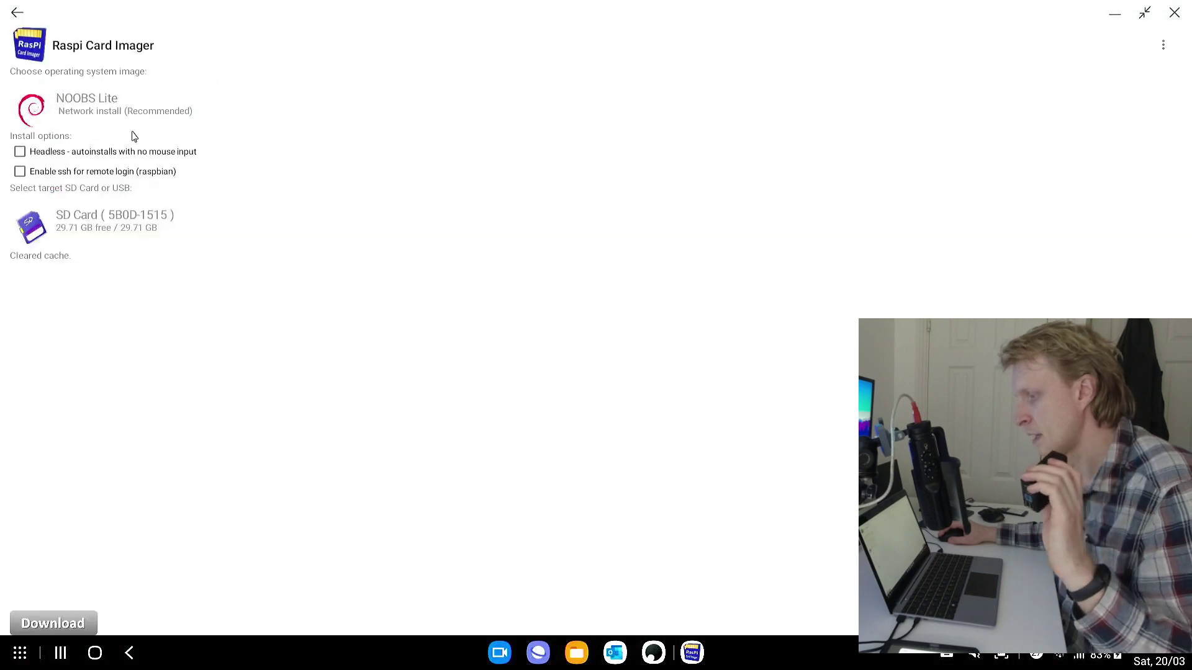
# Target the Mass USB drive with access allowed, write the SD card, then close the imager
pyautogui.click(89, 222)
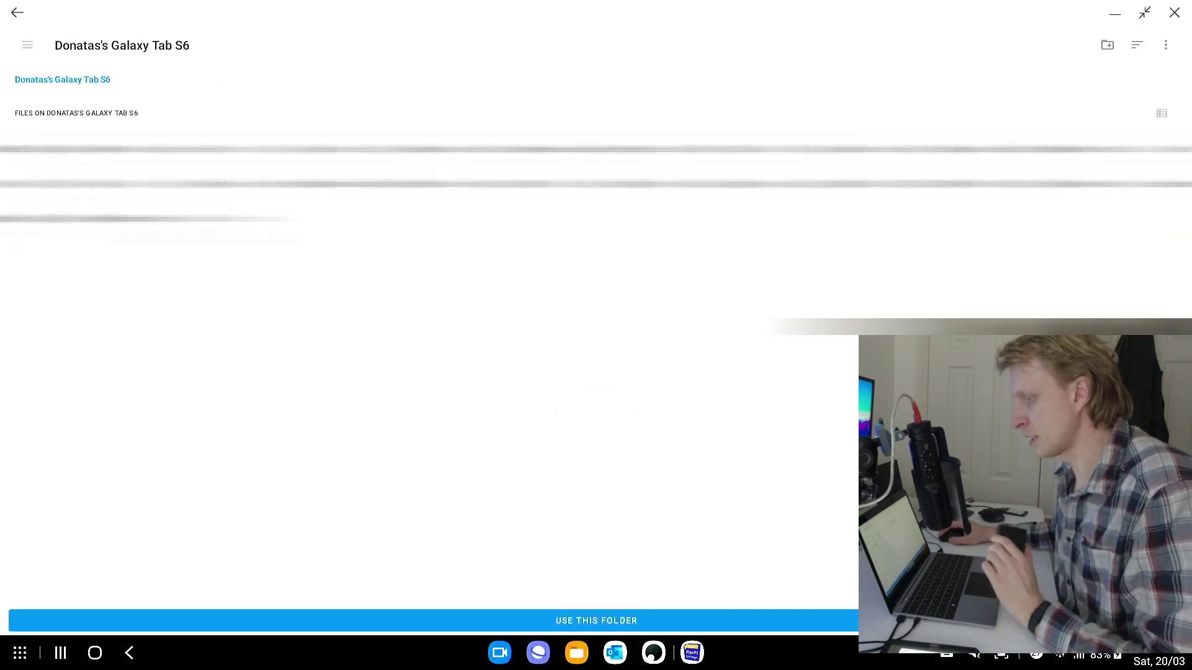
pyautogui.click(26, 52)
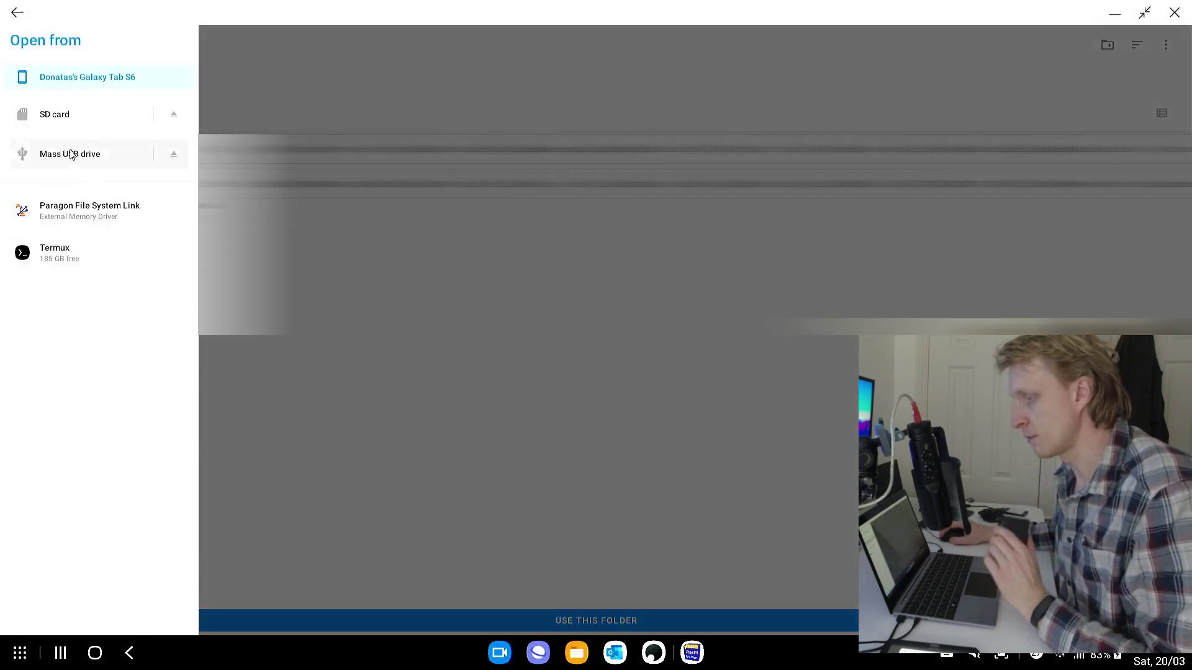
pyautogui.click(69, 154)
pyautogui.click(655, 615)
pyautogui.click(814, 623)
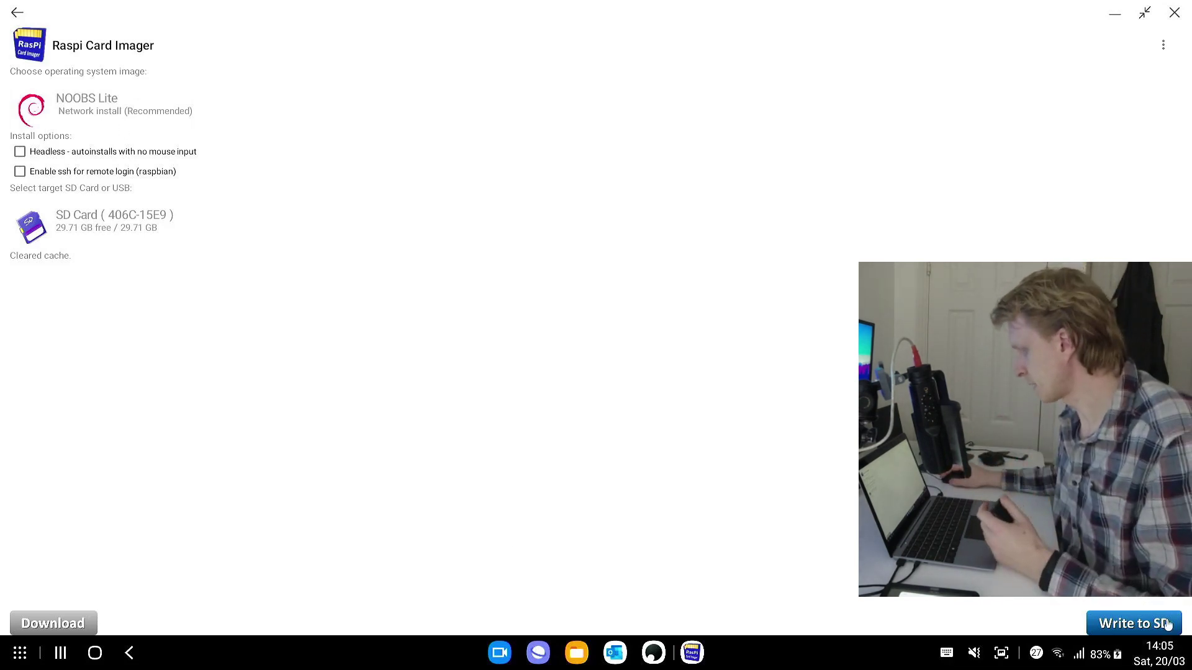
pyautogui.click(1148, 620)
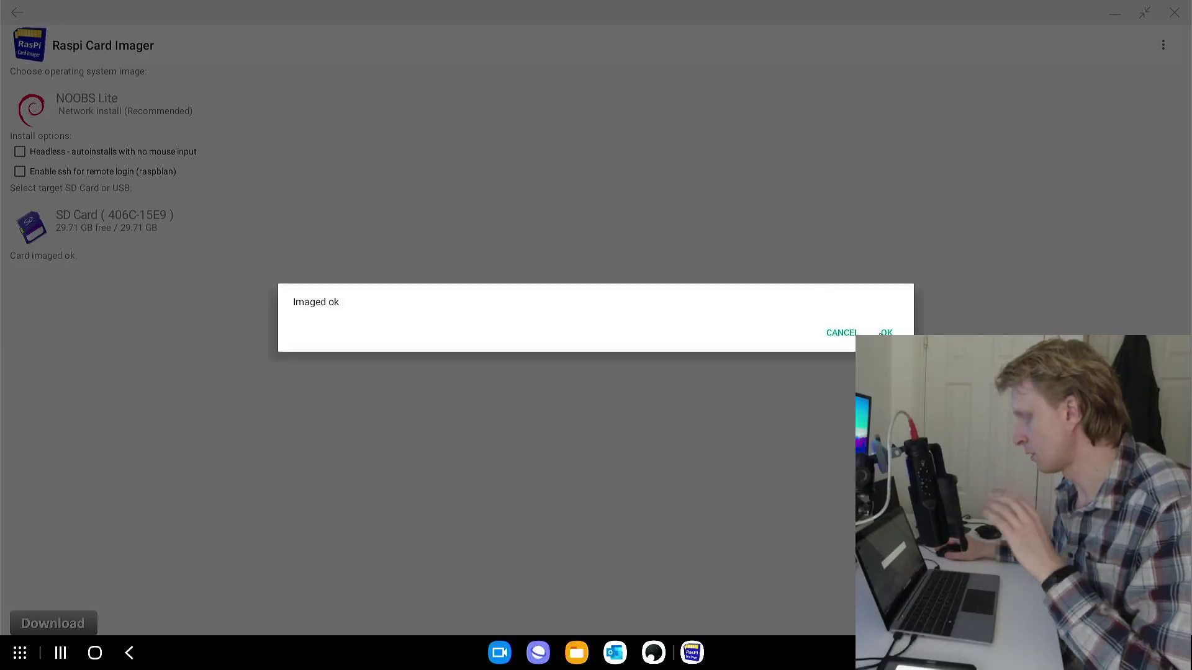
pyautogui.click(885, 333)
pyautogui.click(1175, 12)
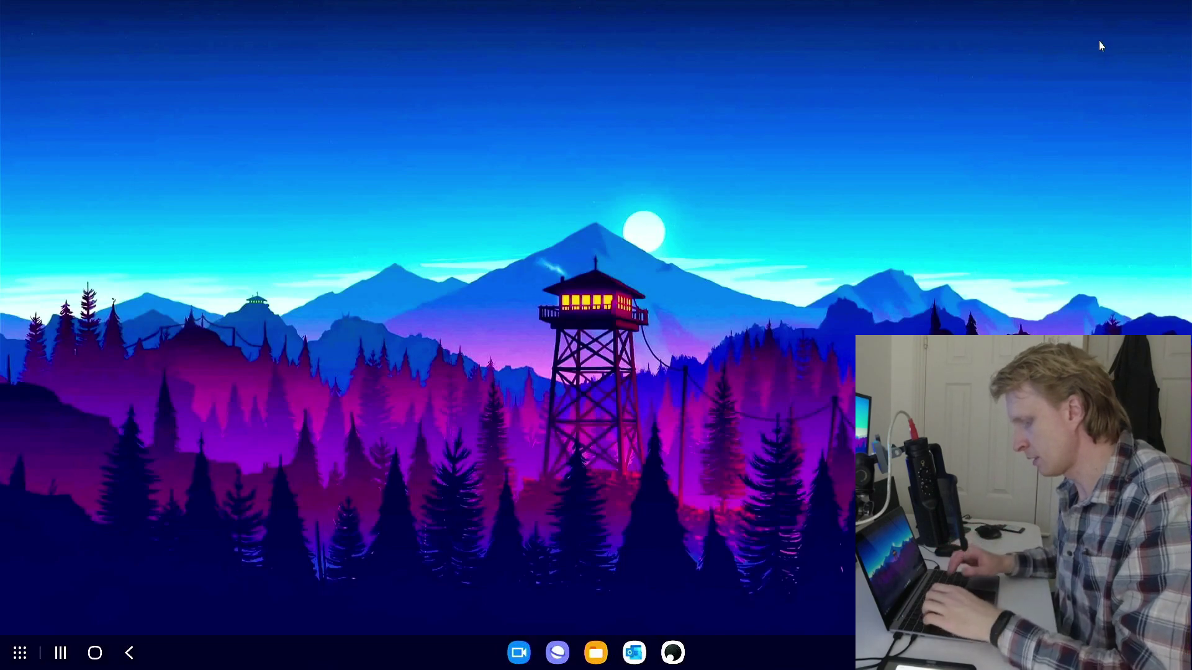
# Open Settings and reach the advanced Storage breakdown by searching 'stora'
pyautogui.press('super')
pyautogui.write('set')
pyautogui.press('Return')
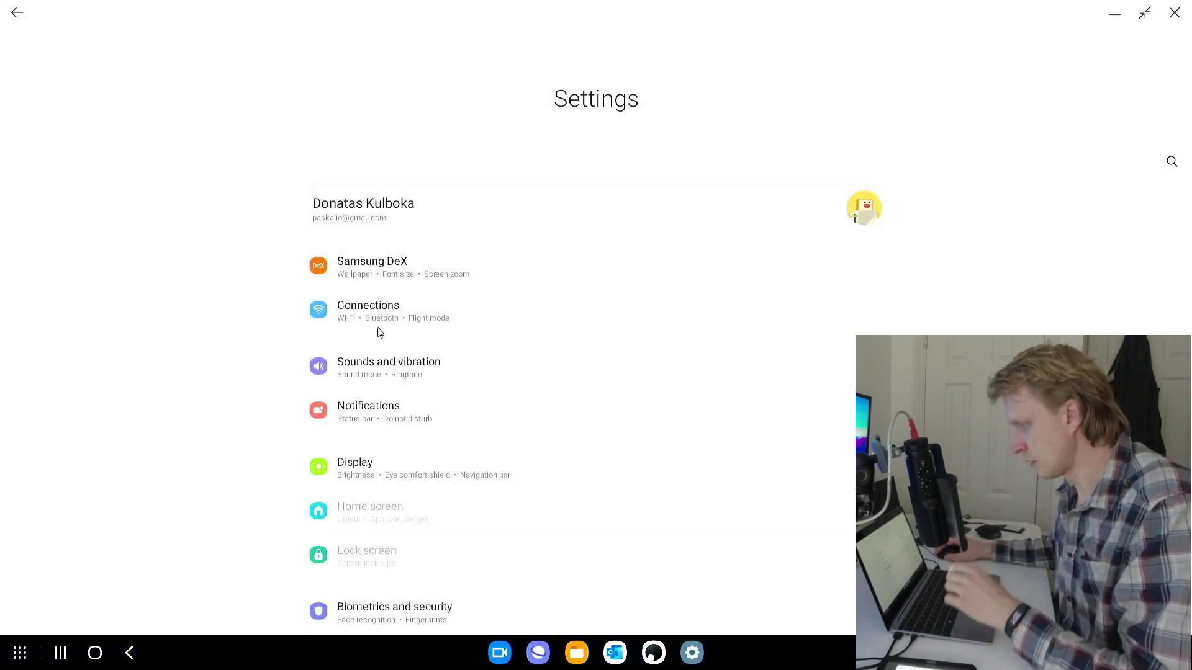
pyautogui.click(1171, 161)
pyautogui.write('stora')
pyautogui.click(550, 131)
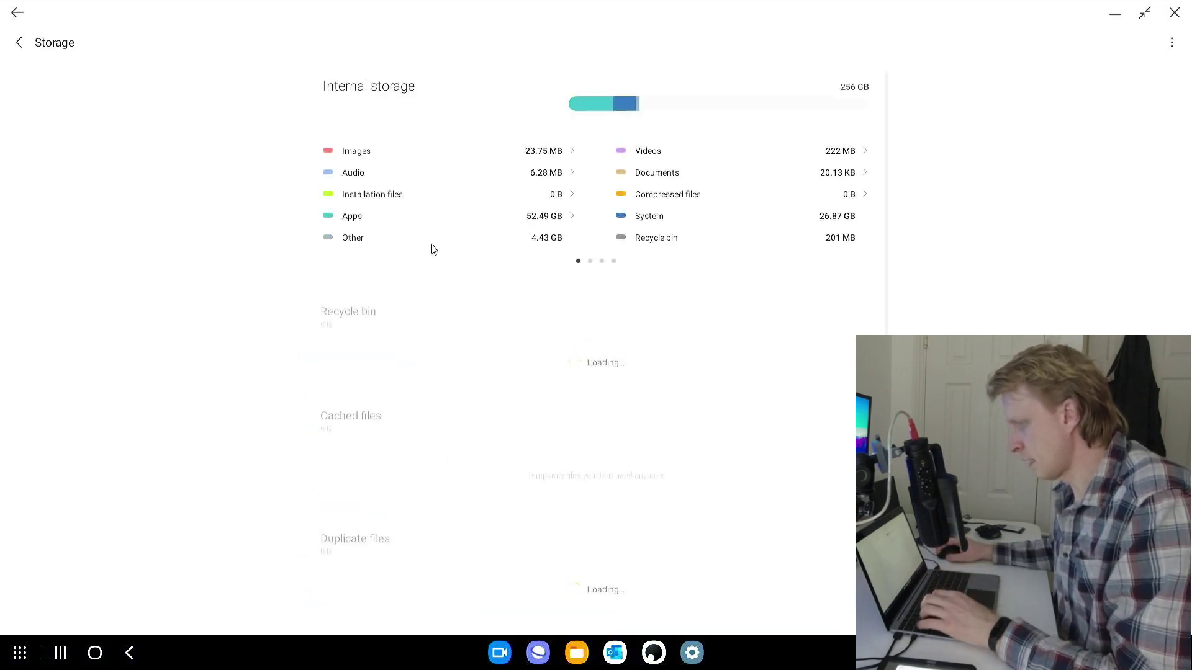
pyautogui.click(1171, 42)
pyautogui.click(1117, 42)
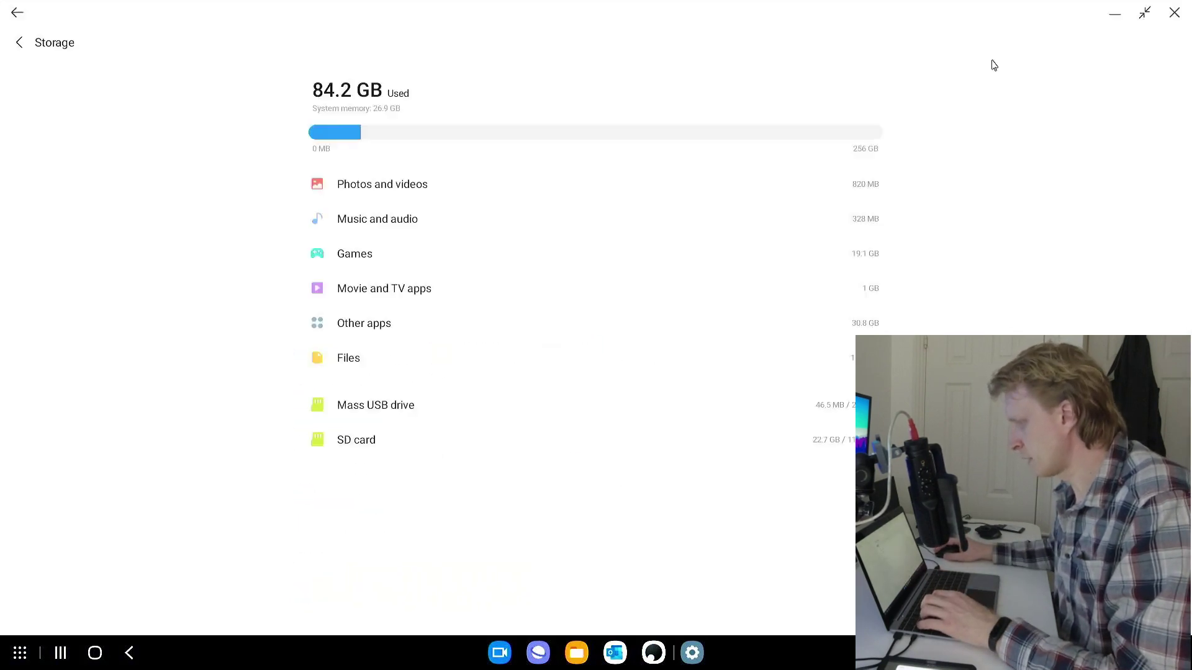
# Unmount the Mass USB drive and close the three Settings windows
pyautogui.click(373, 409)
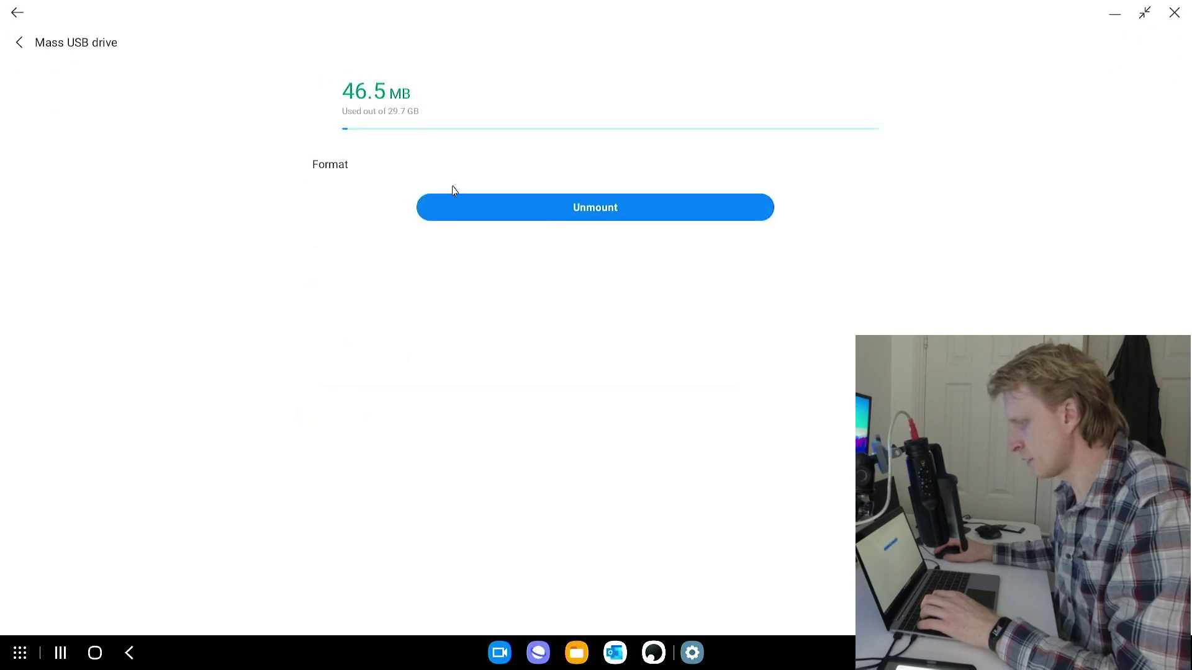
pyautogui.click(576, 215)
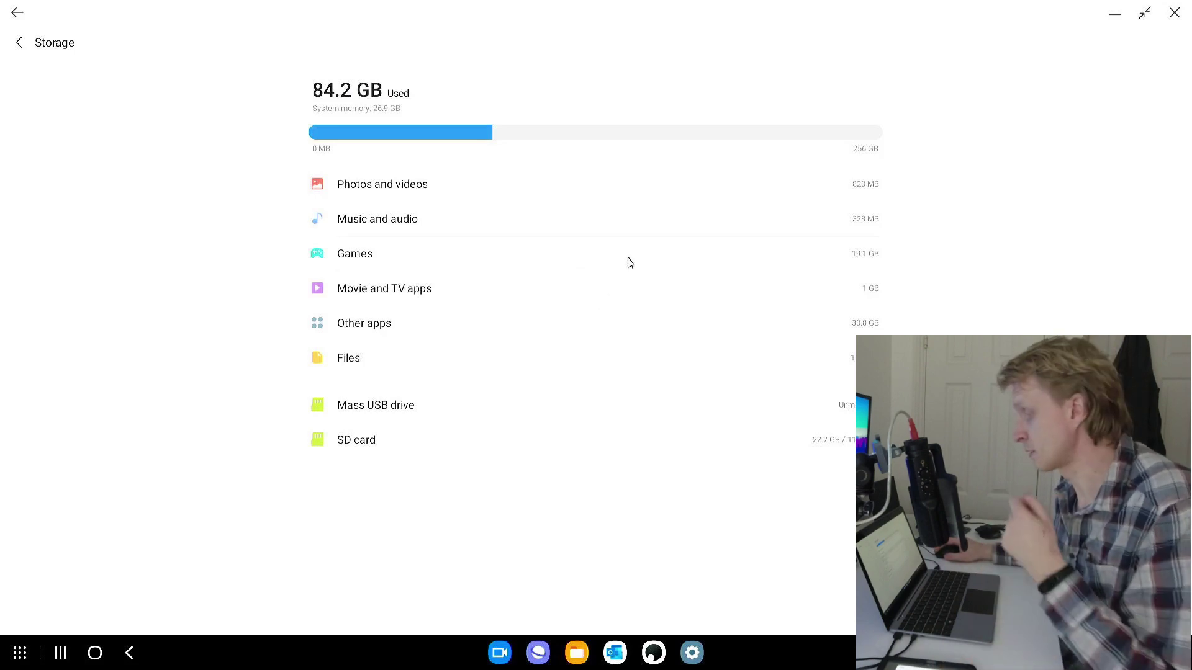
pyautogui.click(1173, 12)
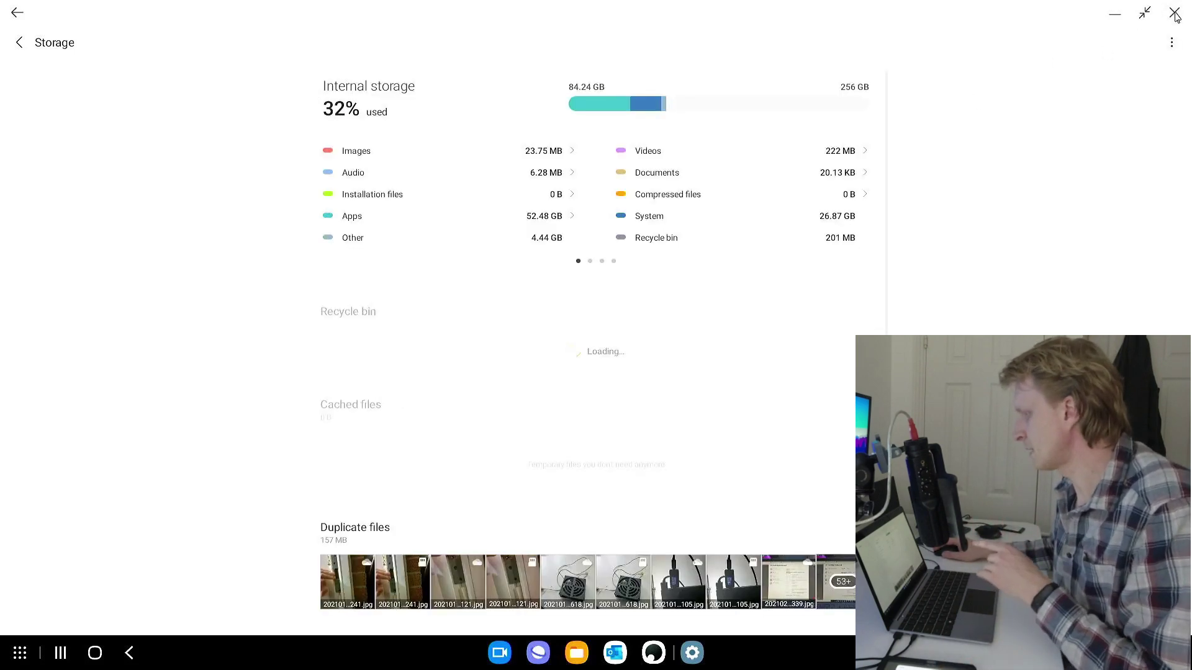
pyautogui.click(1173, 13)
pyautogui.click(1173, 12)
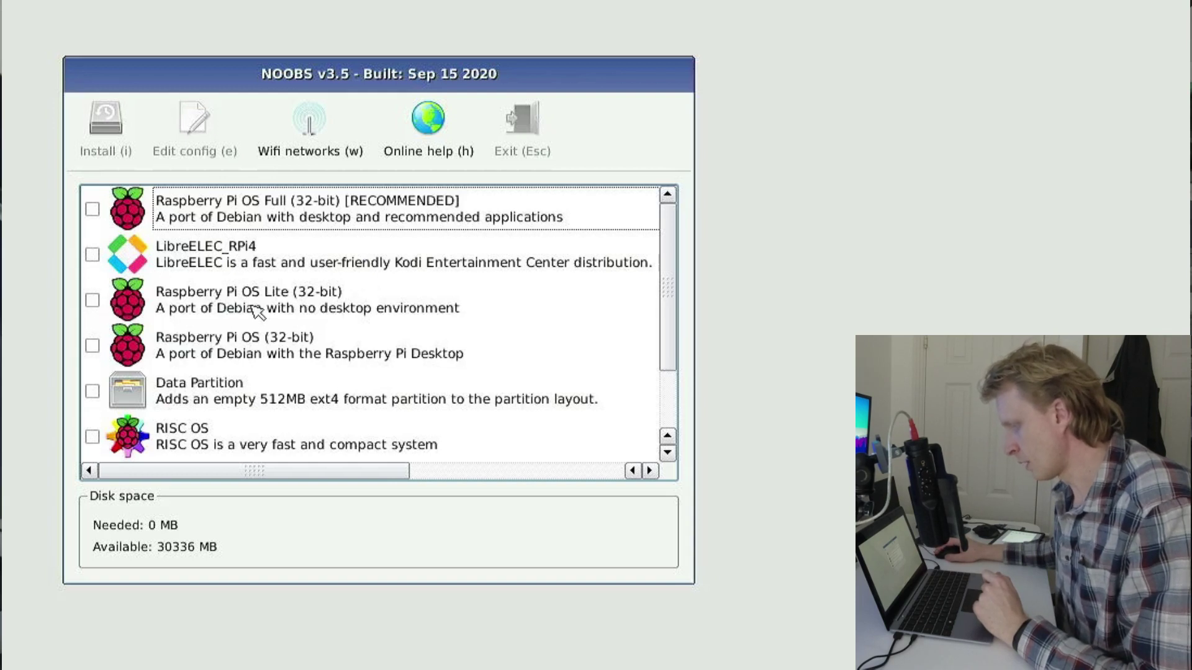
# Mark Raspberry Pi OS Lite (32-bit), install it, and confirm overwriting the card
pyautogui.click(163, 299)
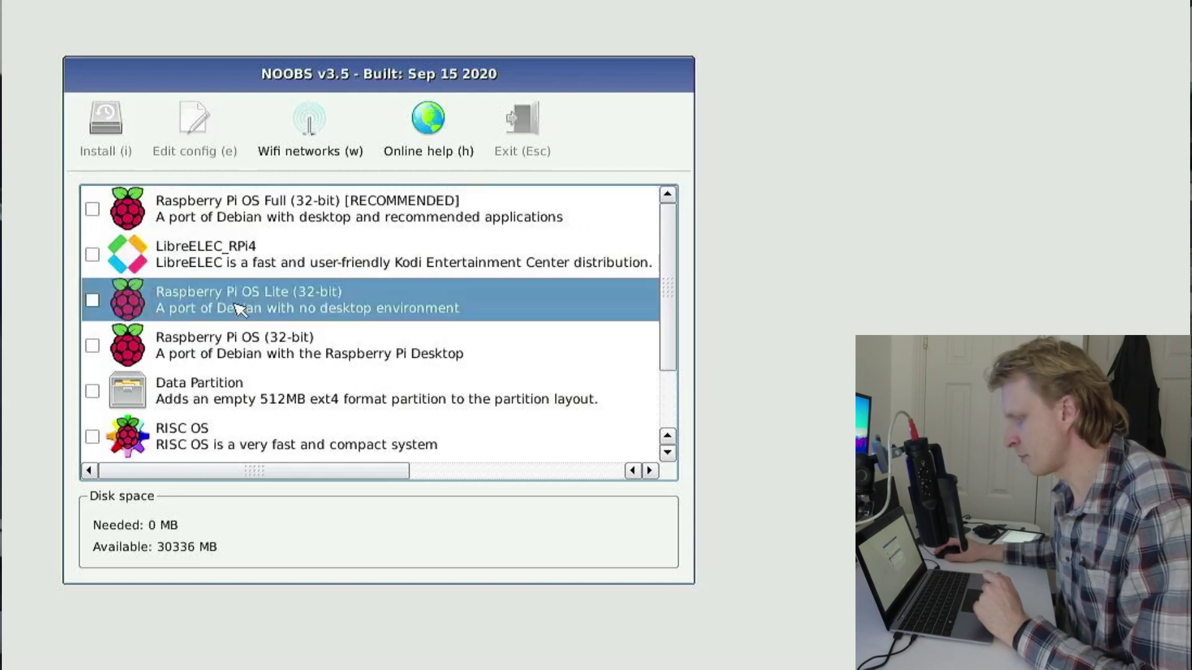
pyautogui.click(93, 302)
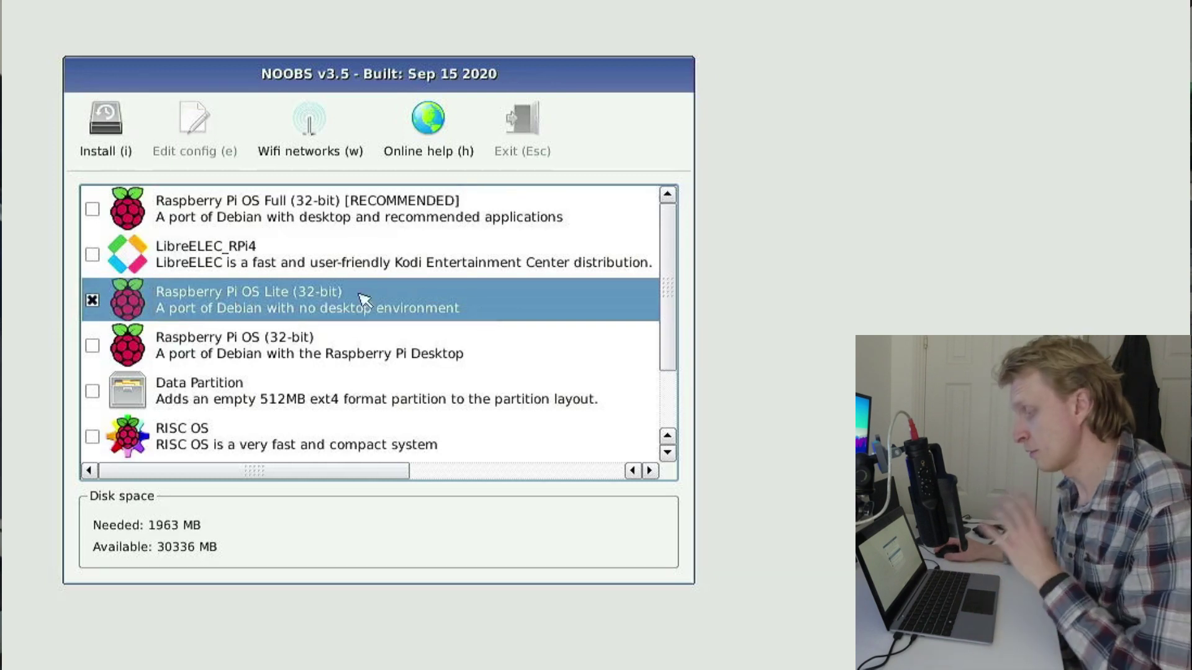
pyautogui.press('i')
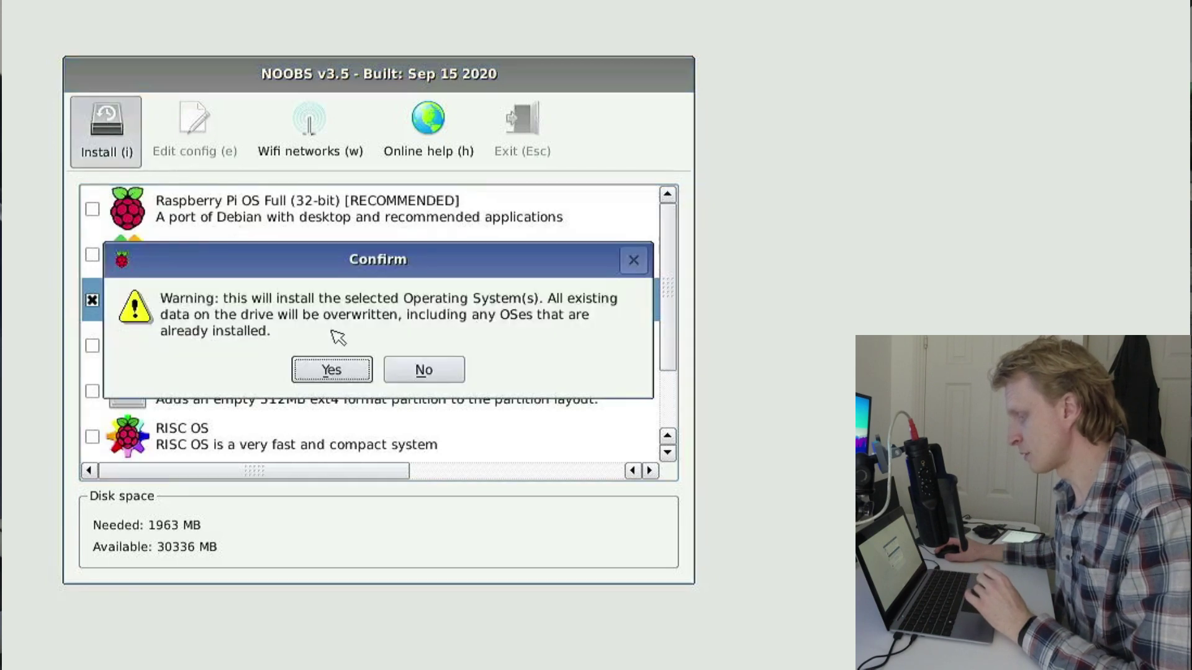
pyautogui.click(339, 379)
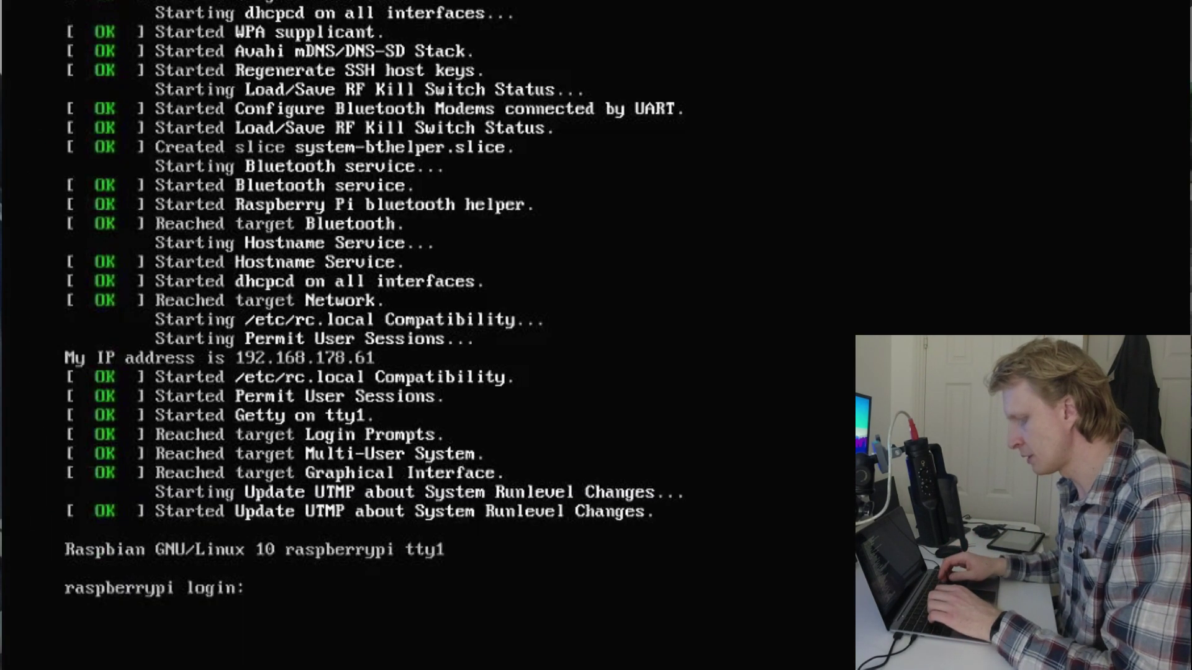
# Log in as pi and run ifconfig to show eth0 at 192.168.178.61
pyautogui.press('Return')
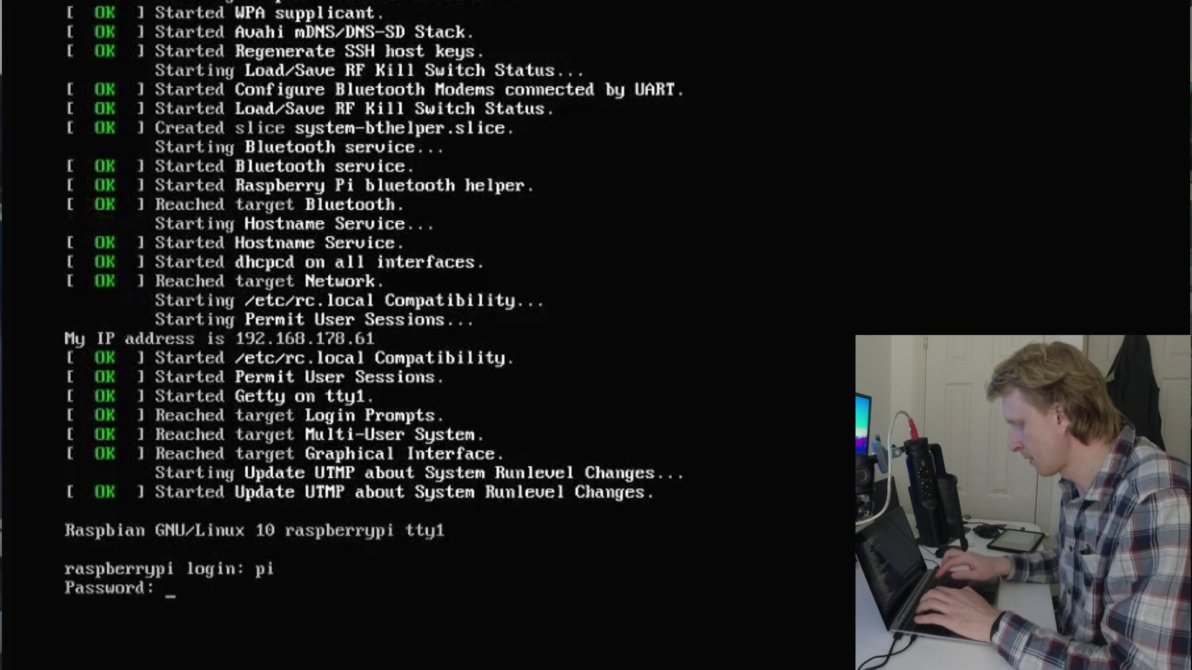
pyautogui.press('Return')
pyautogui.write('ifconfig')
pyautogui.press('Return')
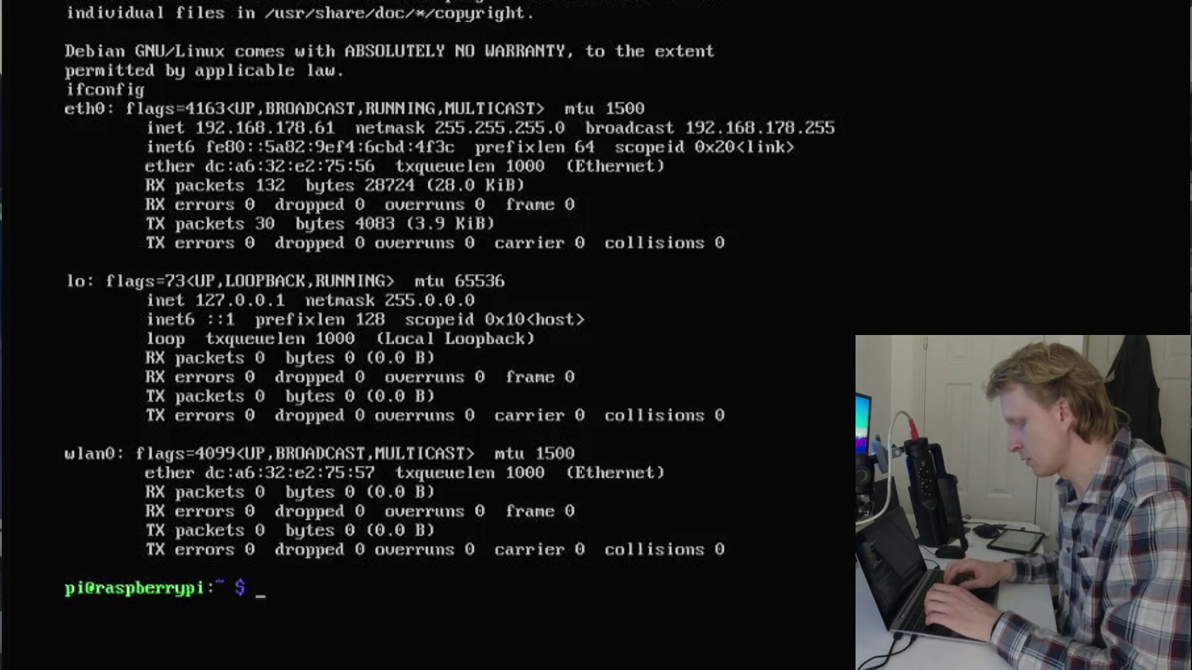
# Enable the SSH server under Interface Options in raspi-config
pyautogui.write('raspi-config')
pyautogui.press('Return')
pyautogui.press('Down')
pyautogui.press('Down')
pyautogui.press('Return')
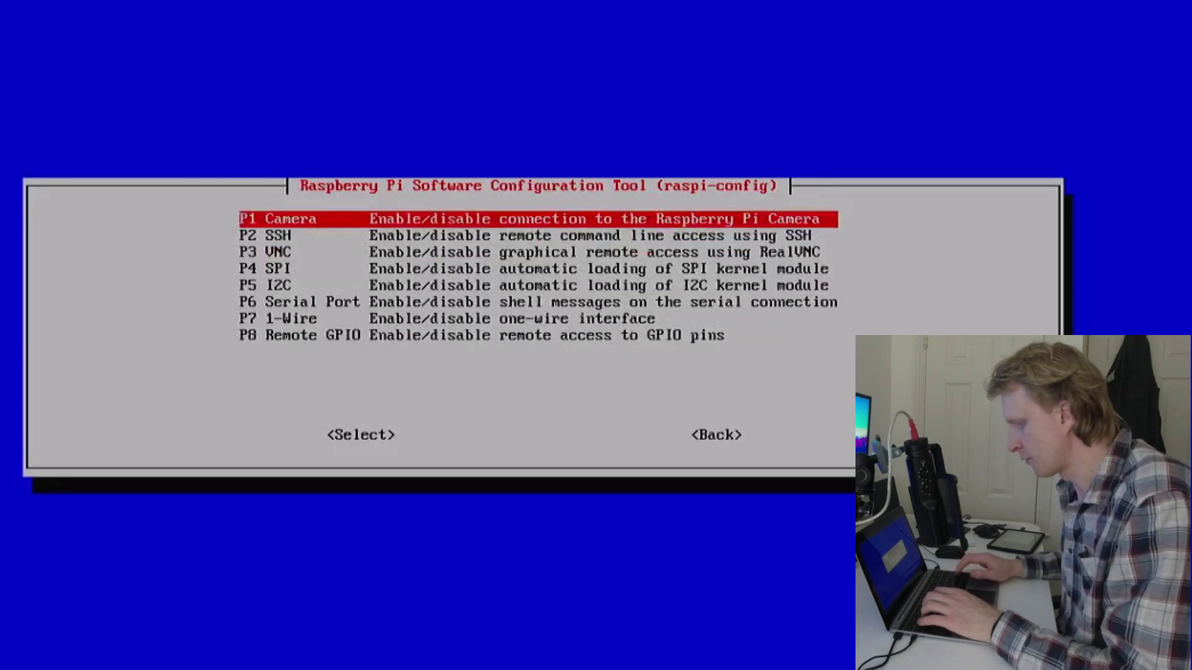
pyautogui.press('Down')
pyautogui.press('Return')
pyautogui.press('Left')
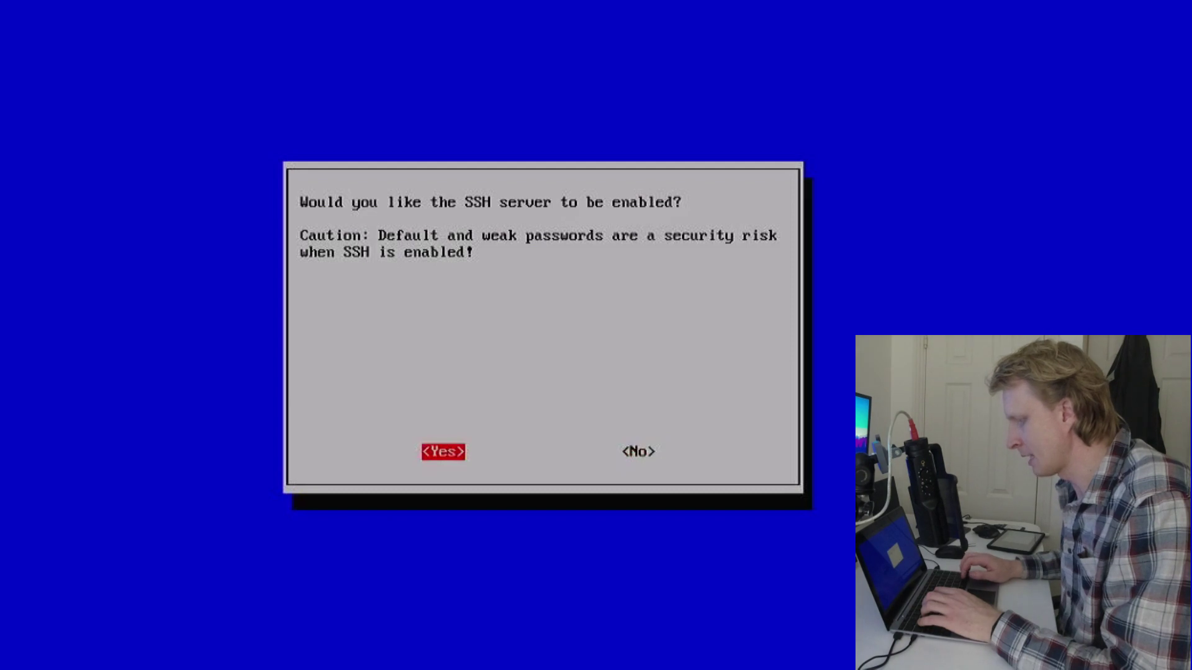
pyautogui.press('Return')
pyautogui.press('Return')
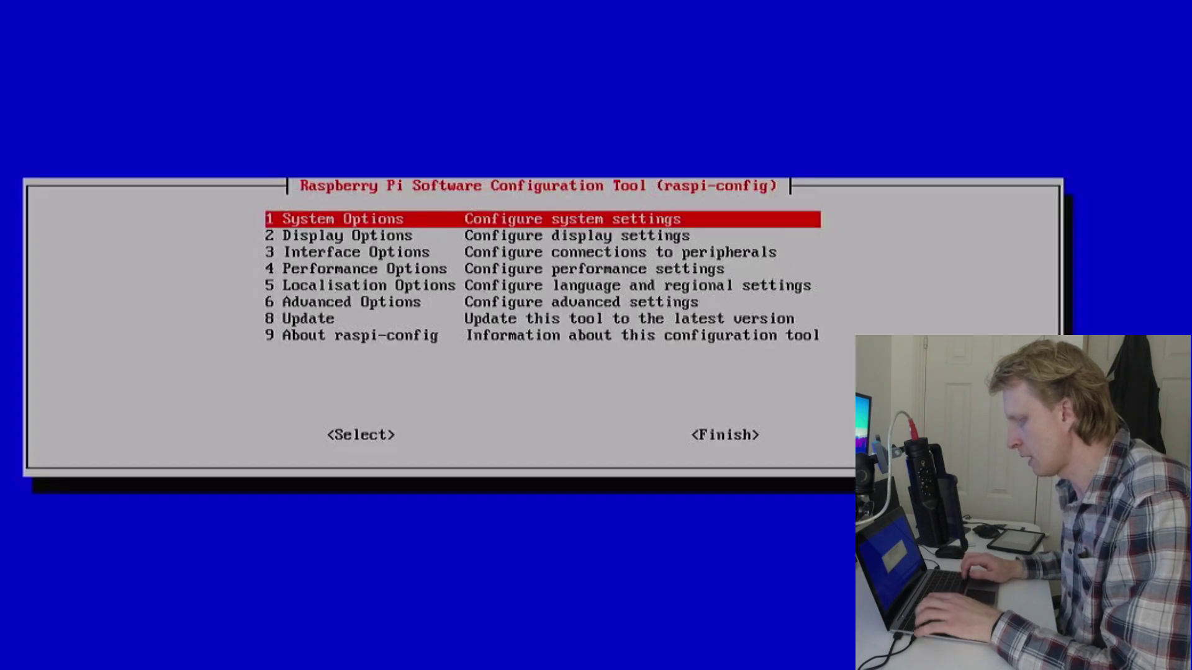
# Finish raspi-config and shut the Pi down with 'sudo shutdown -h now'
pyautogui.press('Tab')
pyautogui.press('Tab')
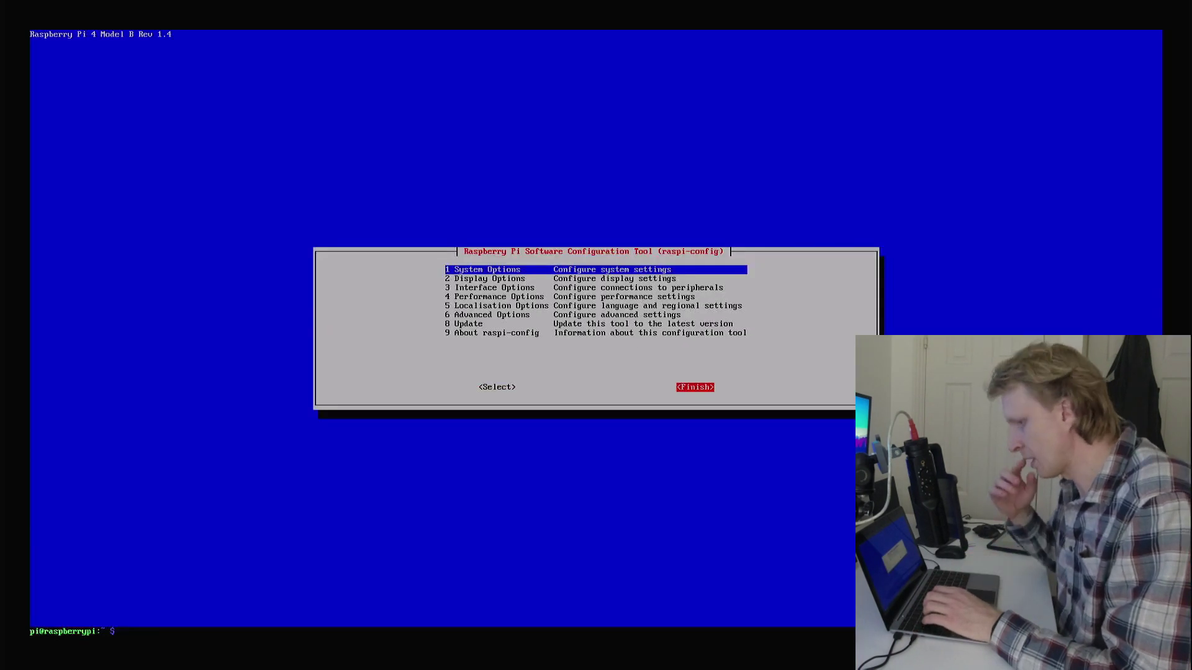
pyautogui.press('Return')
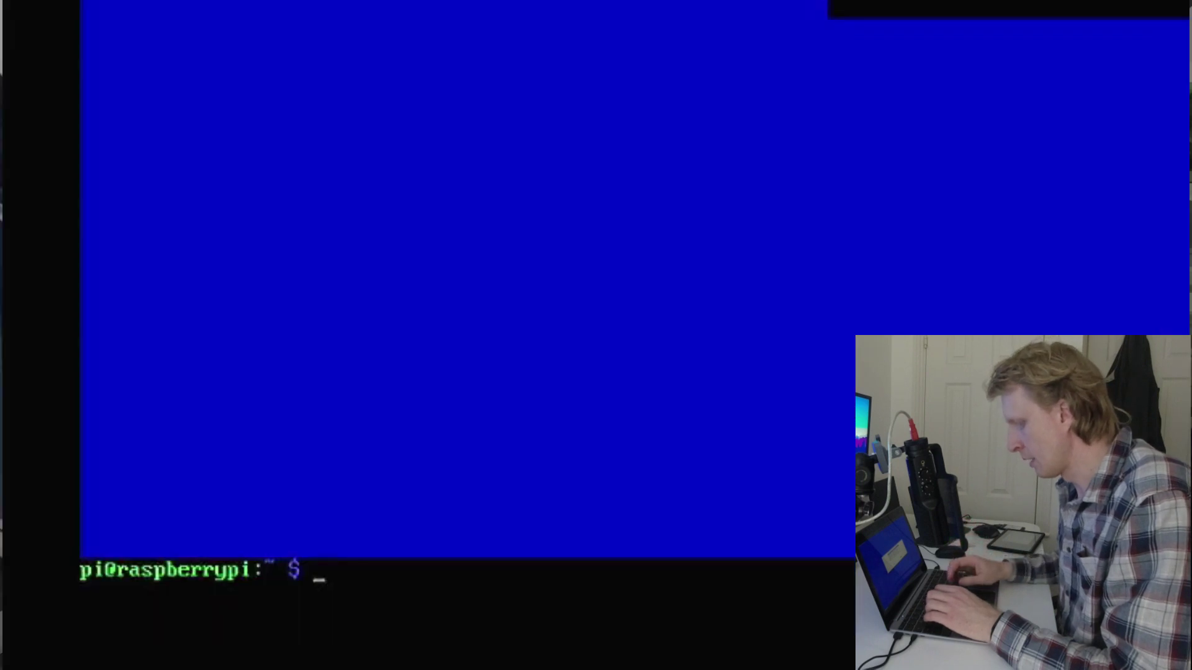
pyautogui.write('sudo shutdown')
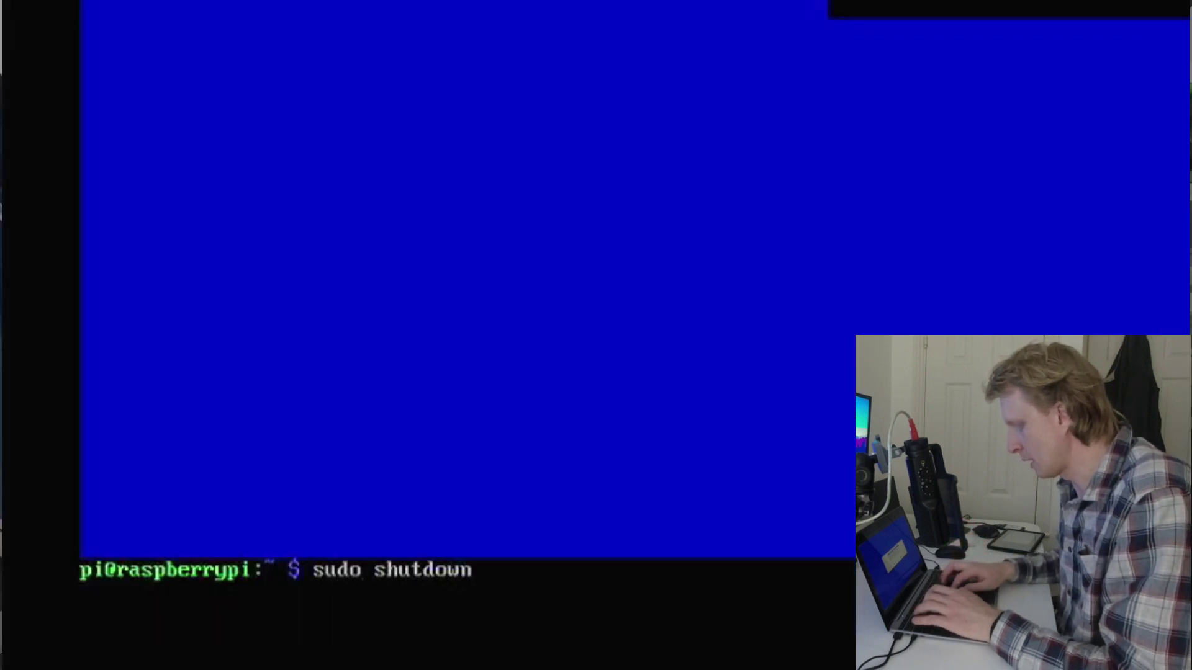
pyautogui.write(' -h now')
pyautogui.press('Return')
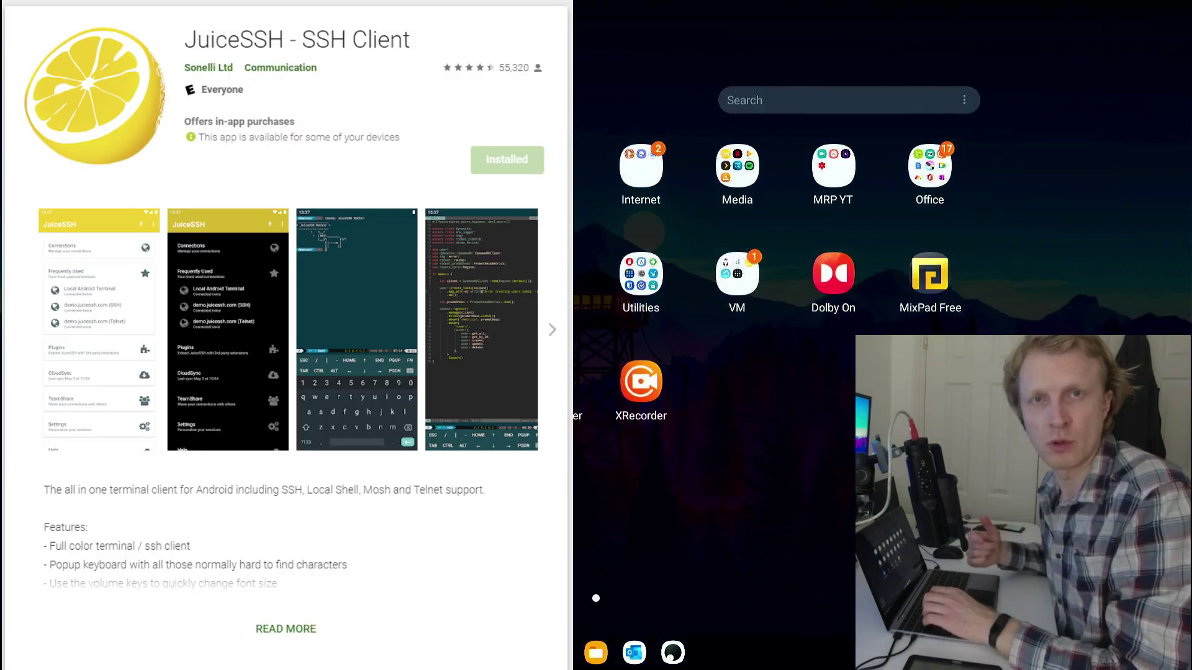
# Search 'ssh' in the app drawer and launch JuiceSSH
pyautogui.write('ssh')
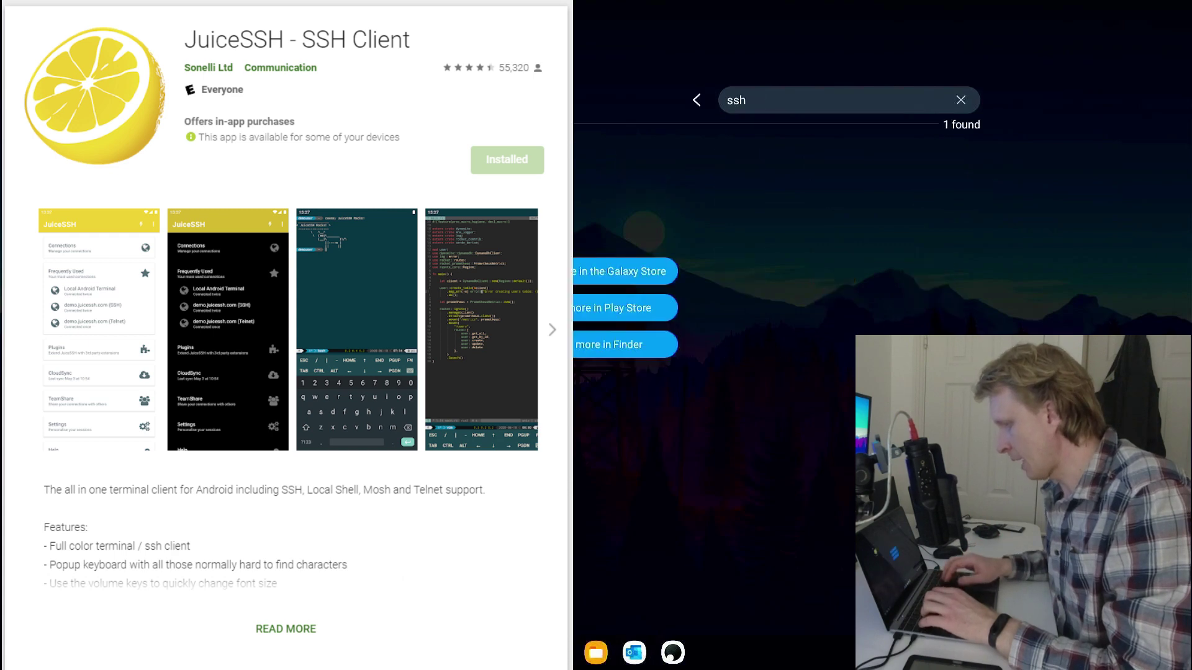
pyautogui.press('Tab')
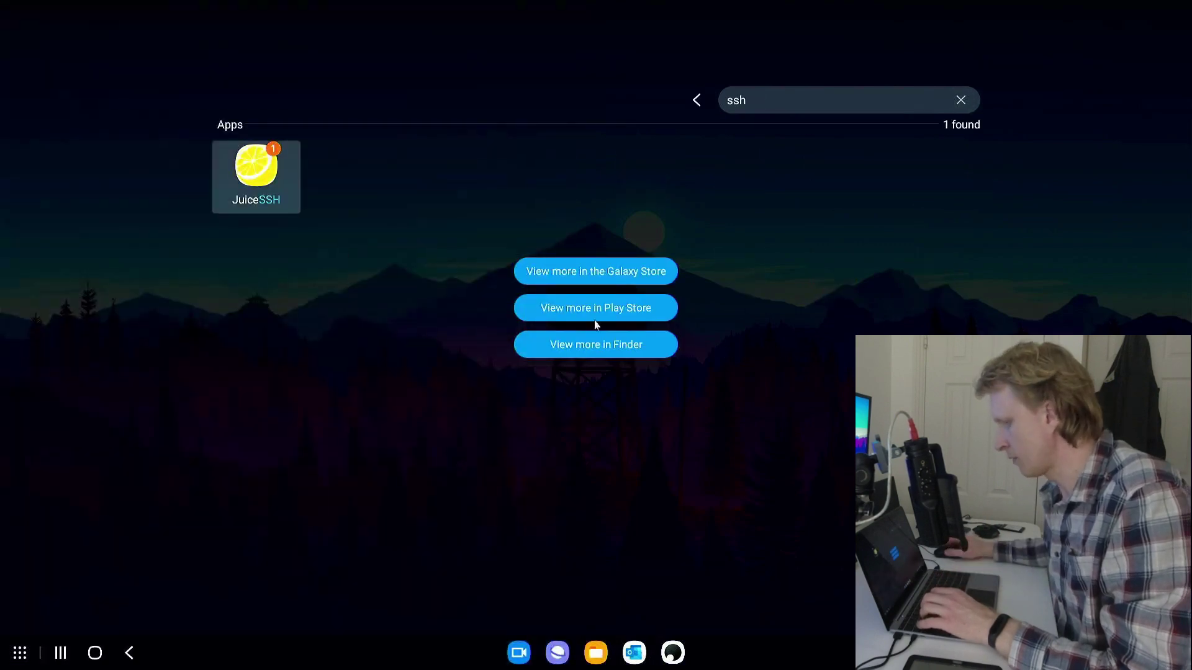
pyautogui.press('Return')
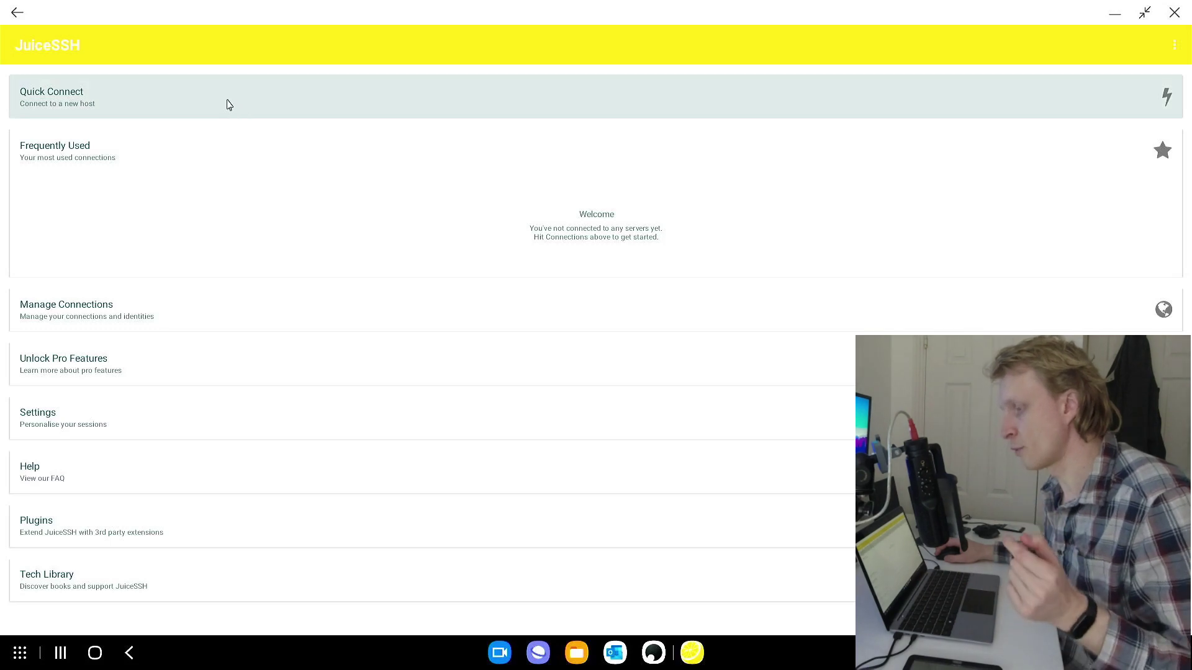
# Quick-connect to 192.168.178.61:22 with a new identity 'pi nas' using username pi
pyautogui.click(227, 104)
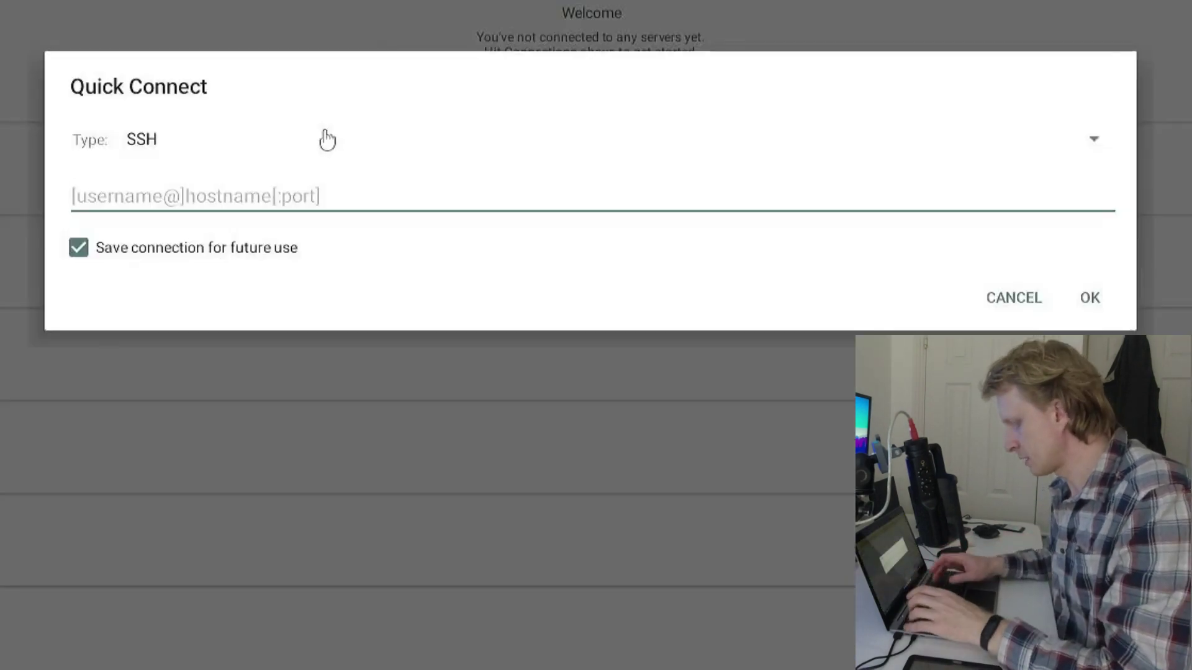
pyautogui.write('192.168.17')
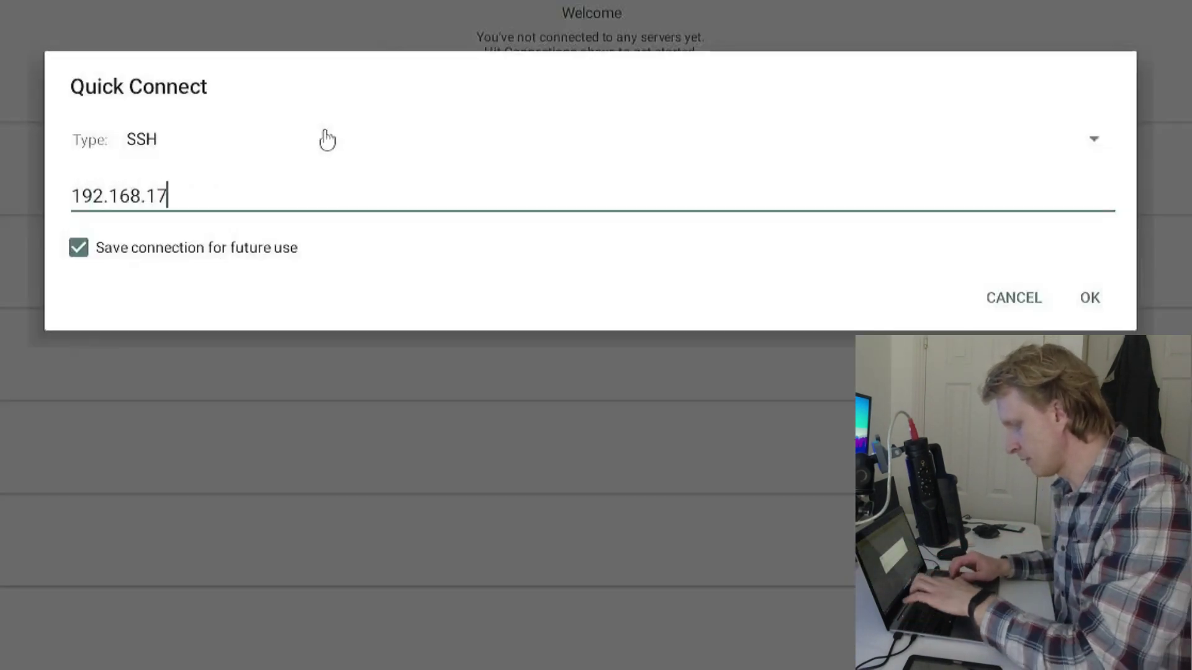
pyautogui.write('8.61:22')
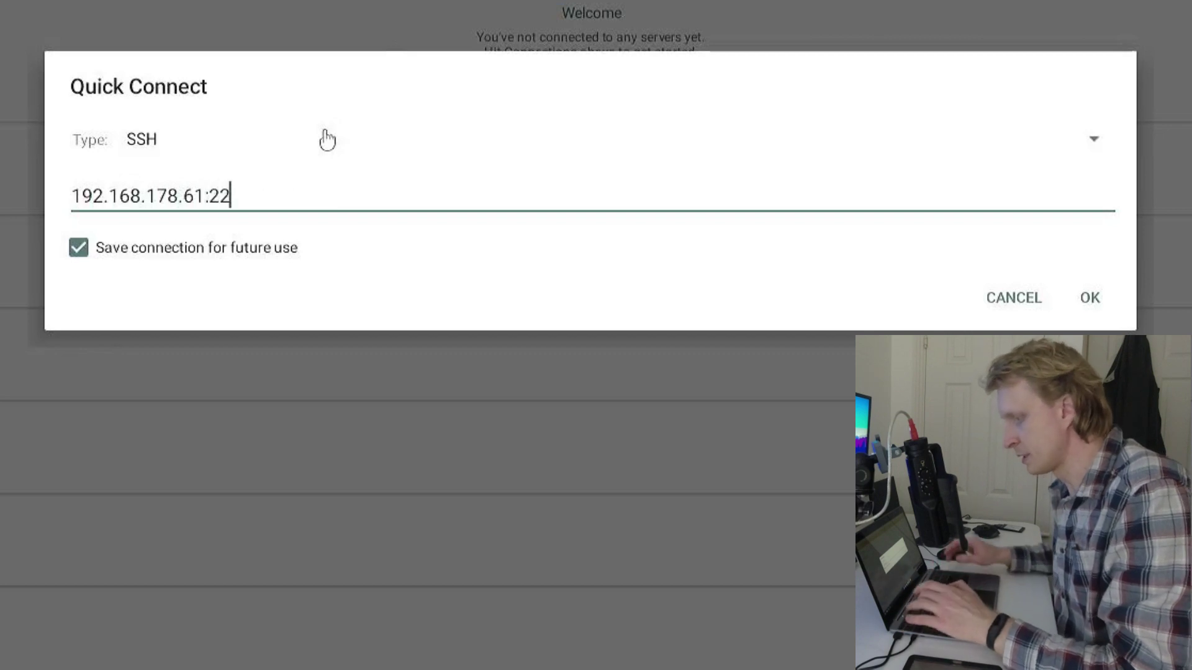
pyautogui.click(1092, 303)
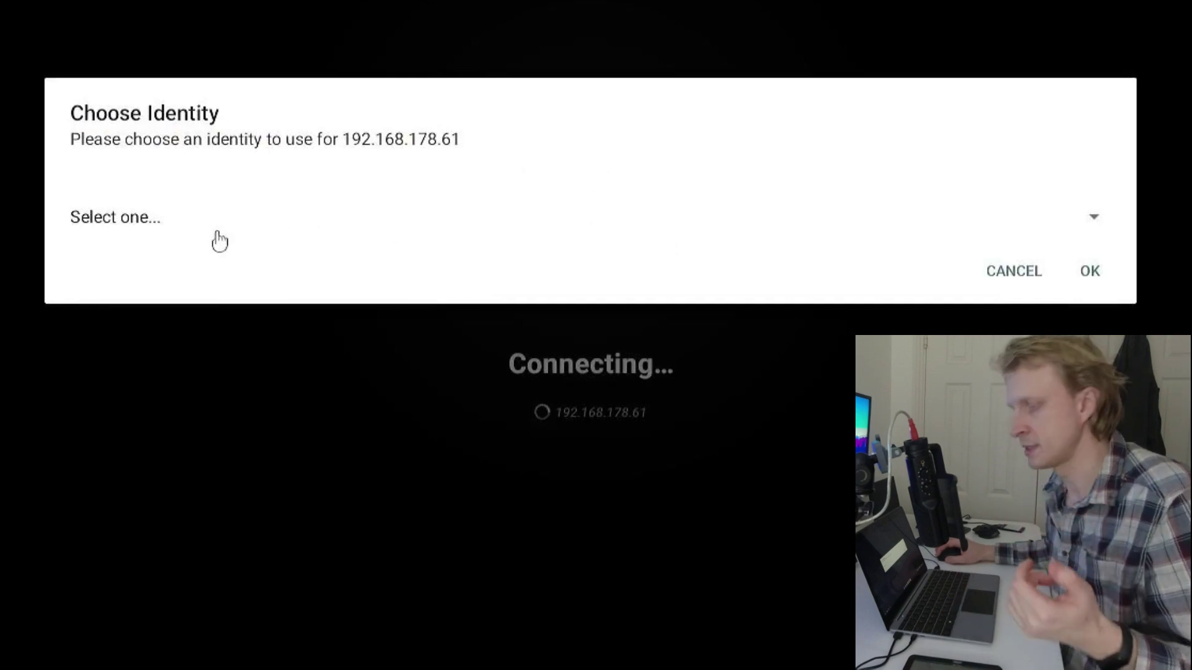
pyautogui.click(183, 225)
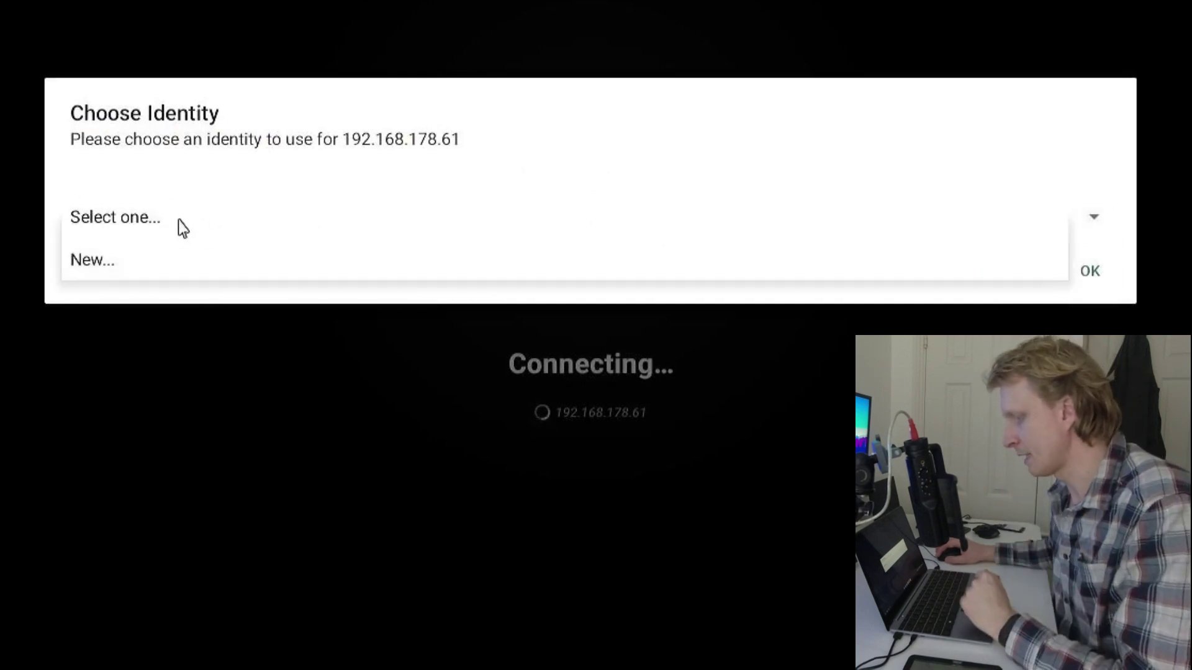
pyautogui.click(140, 261)
pyautogui.click(444, 110)
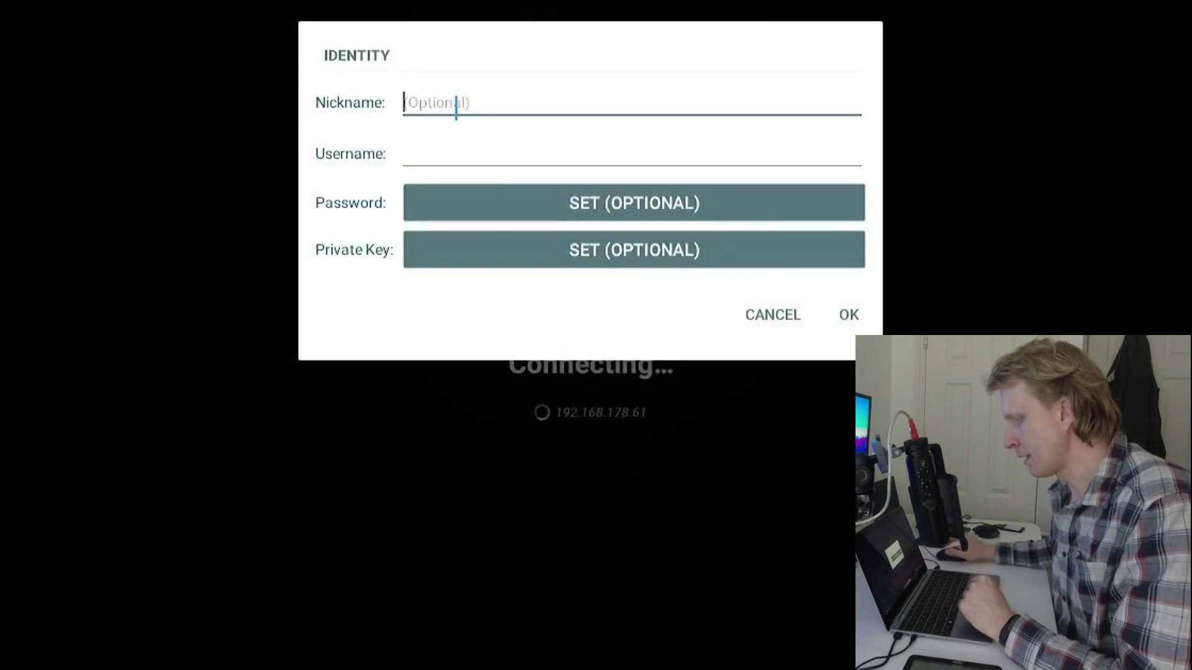
pyautogui.write('pi nas')
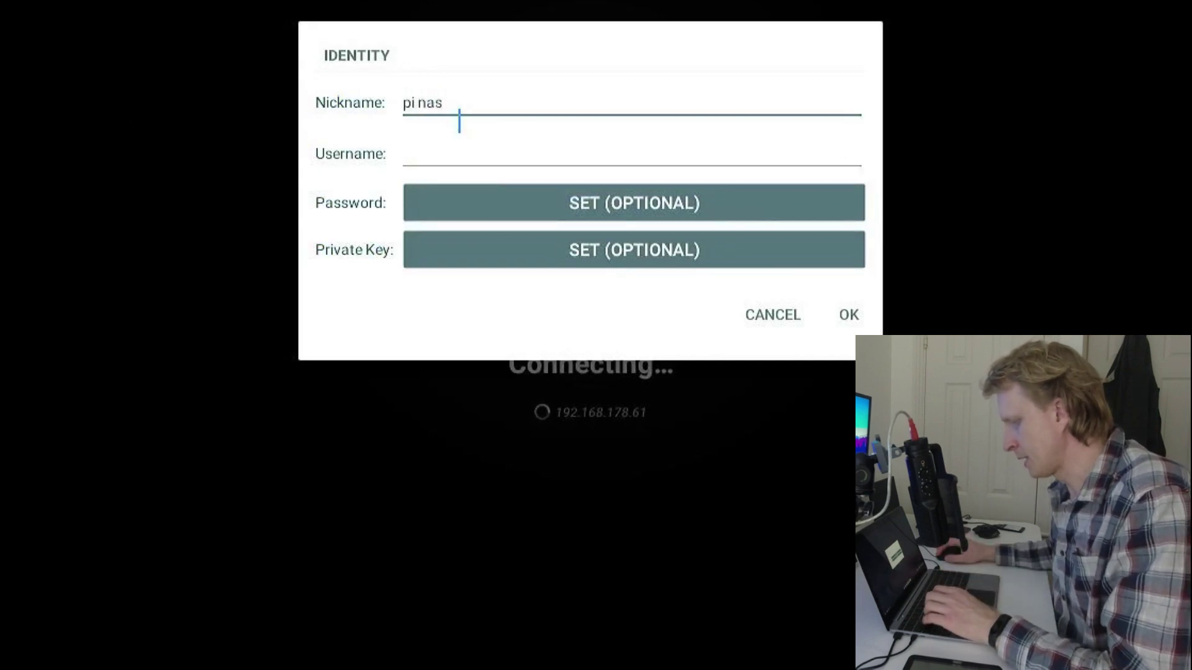
pyautogui.click(441, 156)
pyautogui.write('pi')
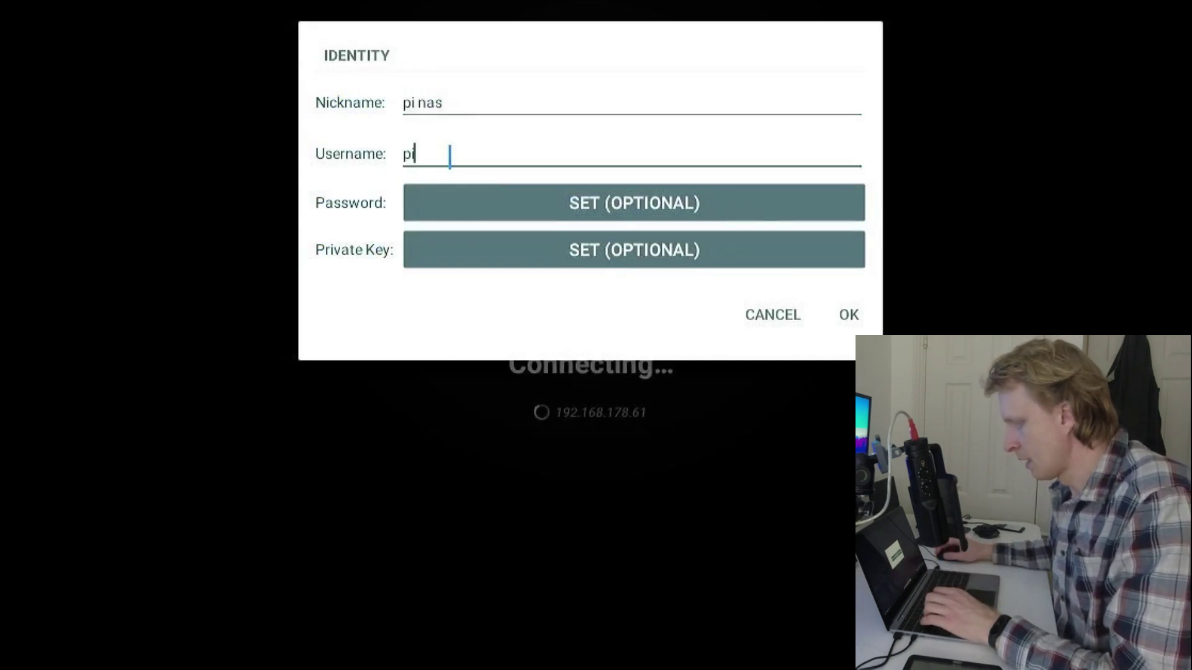
# Set the identity's password, save it, and accept the Pi's changed host key
pyautogui.click(676, 208)
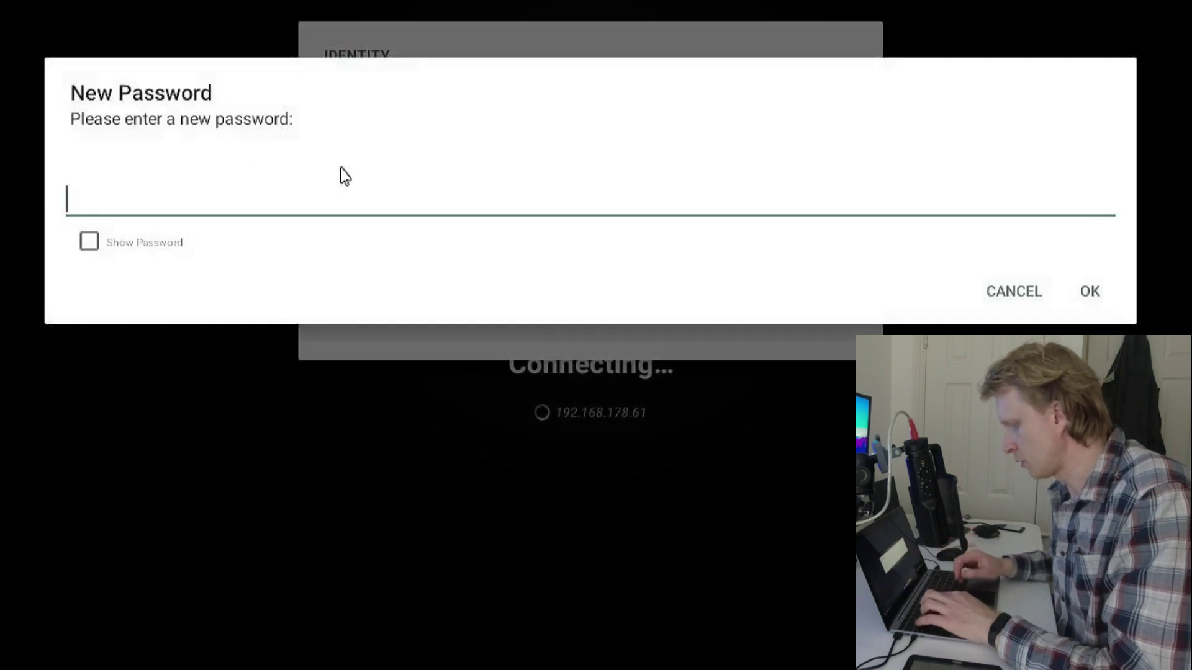
pyautogui.write('raspberry')
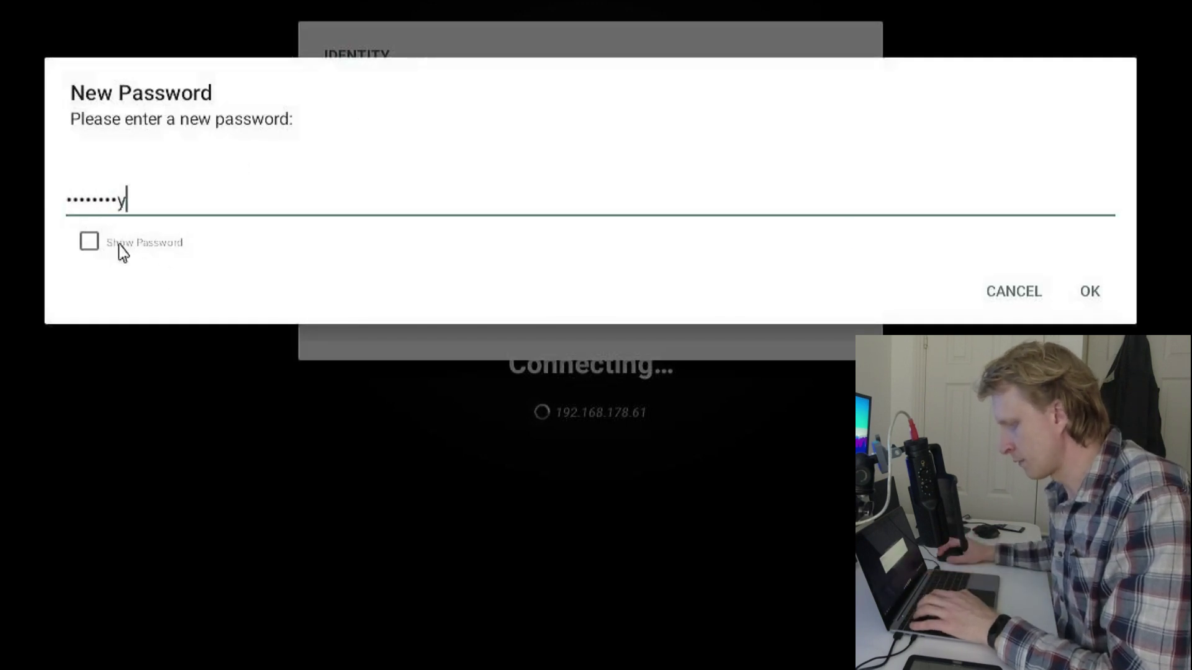
pyautogui.click(121, 243)
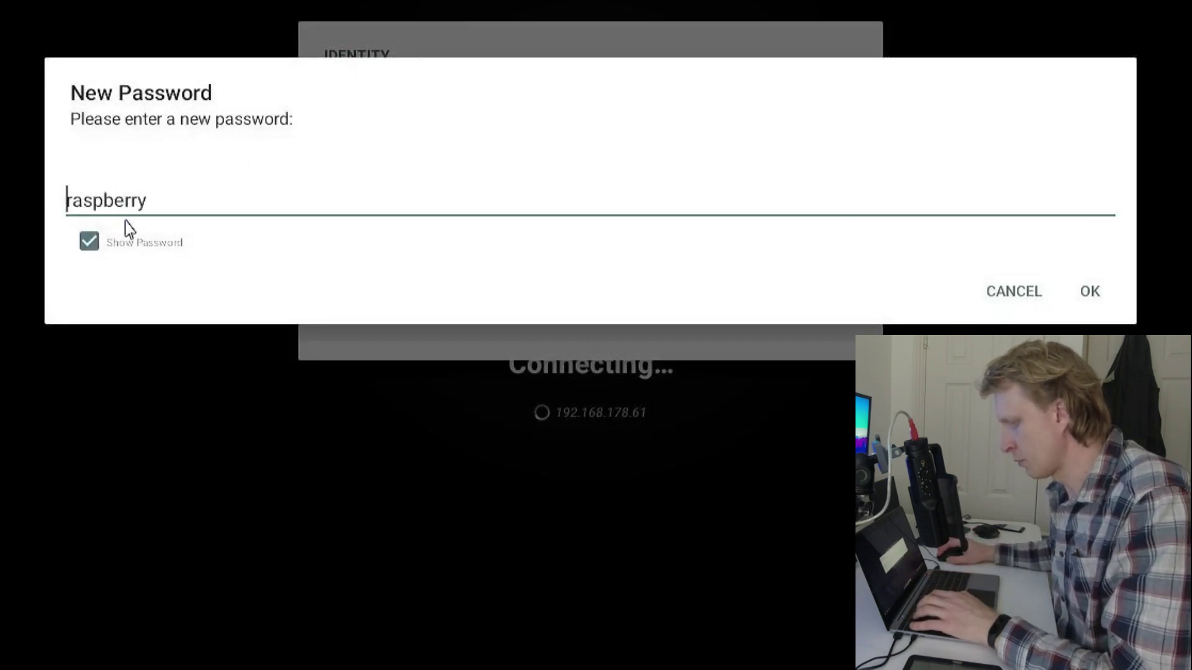
pyautogui.click(1106, 305)
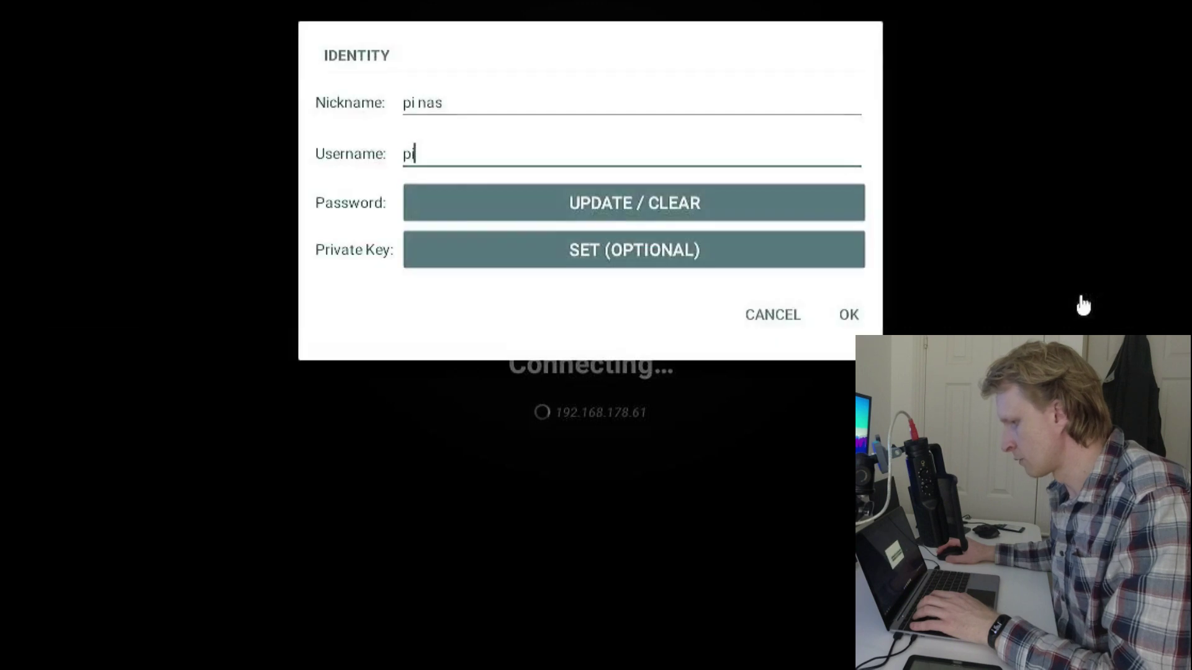
pyautogui.click(847, 310)
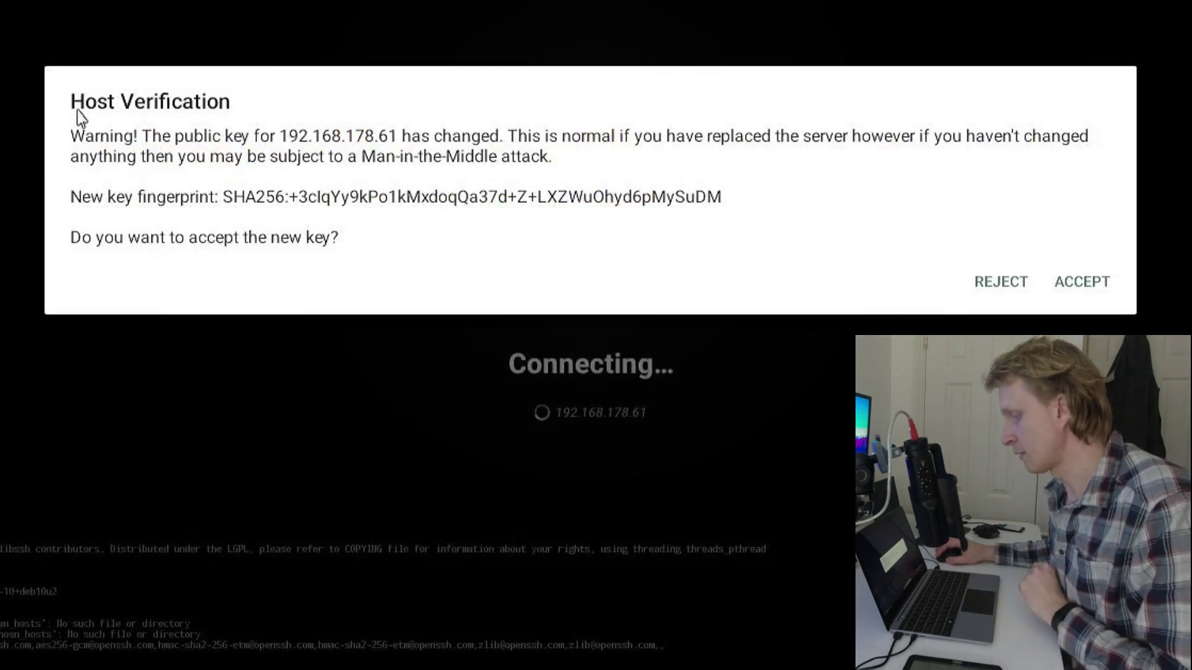
pyautogui.click(1086, 287)
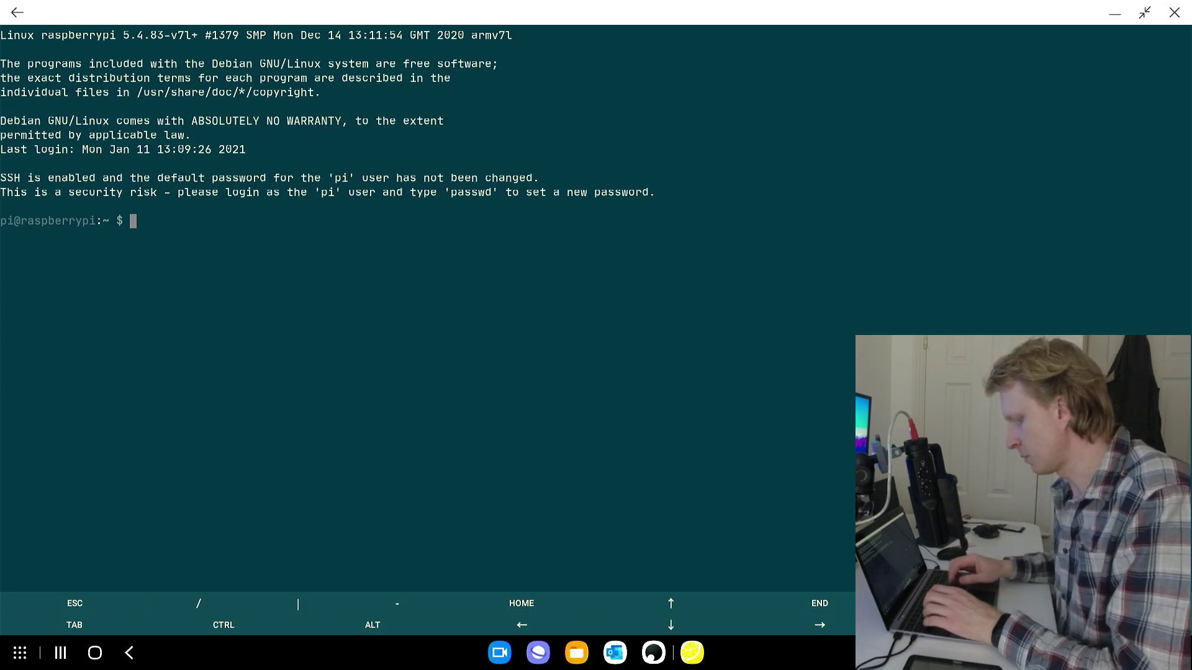
# Run 'sudo apt-get update' to refresh the Pi's package lists
pyautogui.write('sudo a')
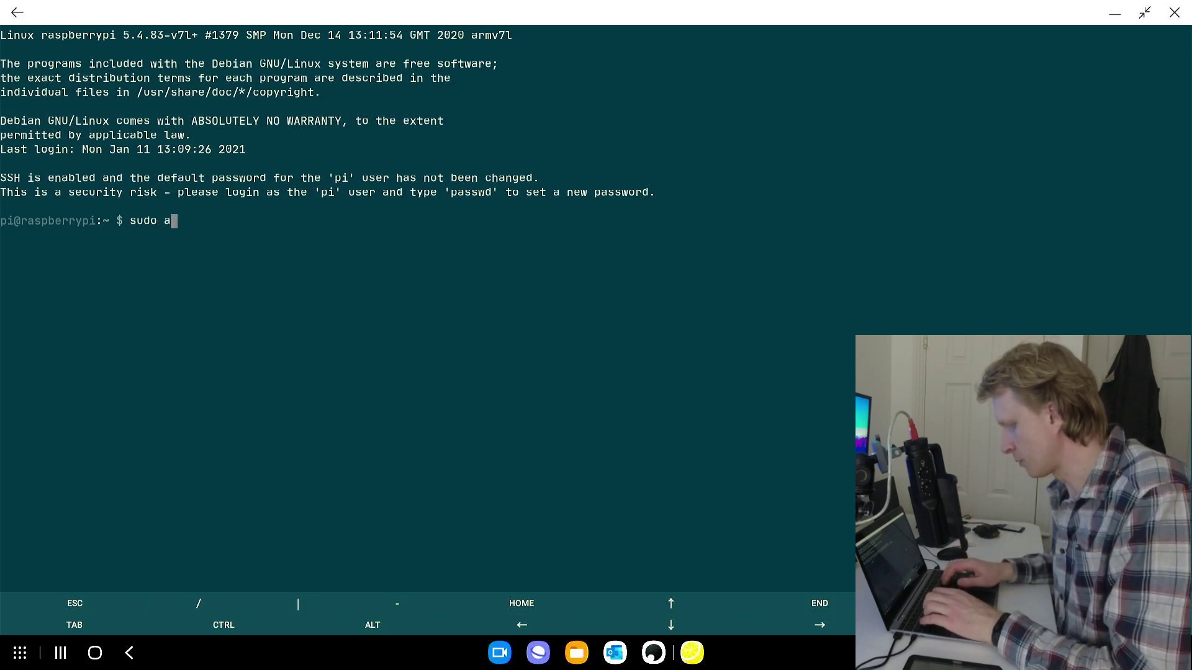
pyautogui.press('Home')
pyautogui.write('apt=')
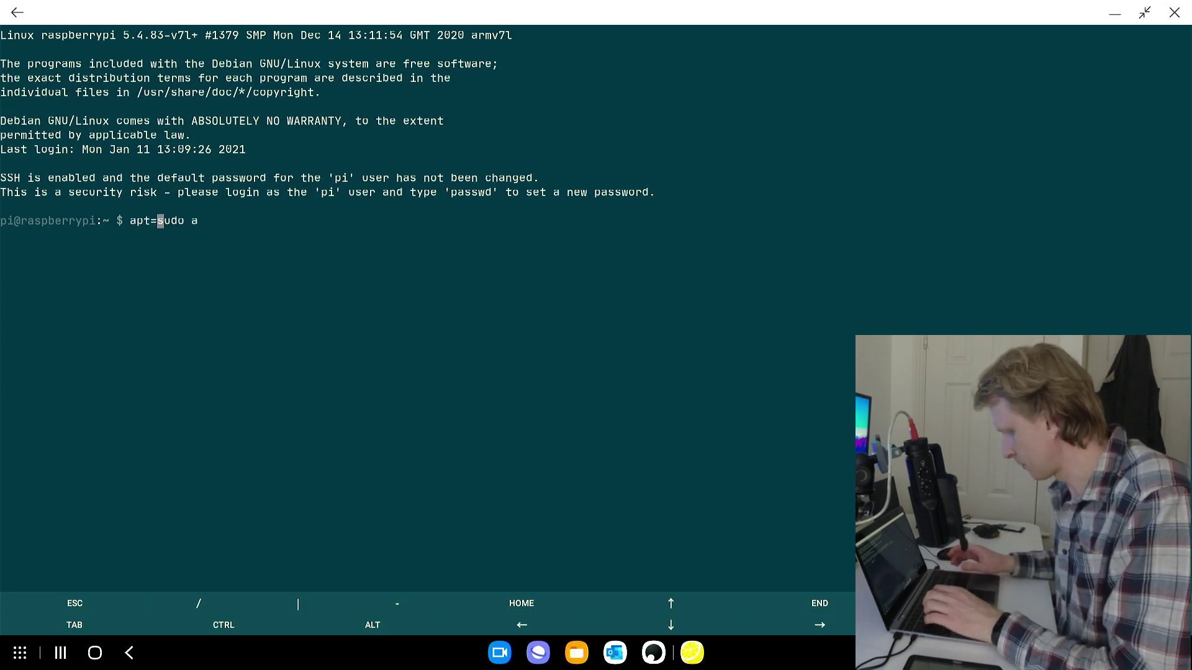
pyautogui.press('Right')
pyautogui.press('Right')
pyautogui.press('Right')
pyautogui.press('Right')
pyautogui.press('Right')
pyautogui.press('BackSpace')
pyautogui.press('BackSpace')
pyautogui.press('BackSpace')
pyautogui.press('BackSpace')
pyautogui.press('BackSpace')
pyautogui.press('BackSpace')
pyautogui.press('BackSpace')
pyautogui.press('BackSpace')
pyautogui.press('BackSpace')
pyautogui.write('sudo ')
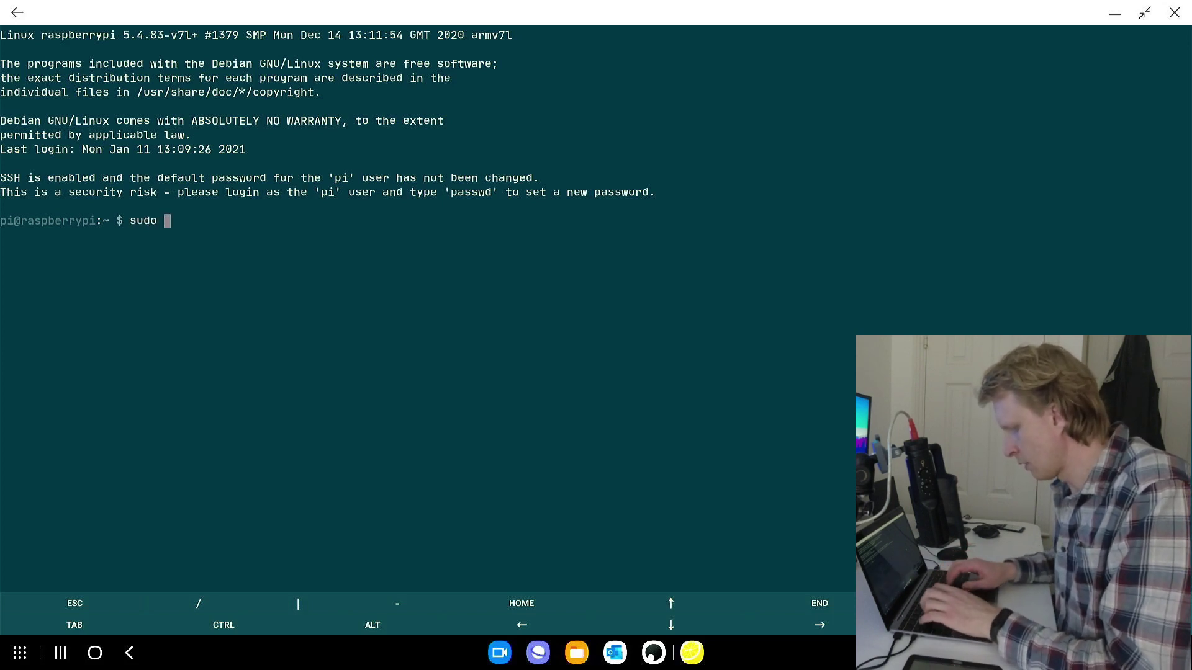
pyautogui.write('apt-get')
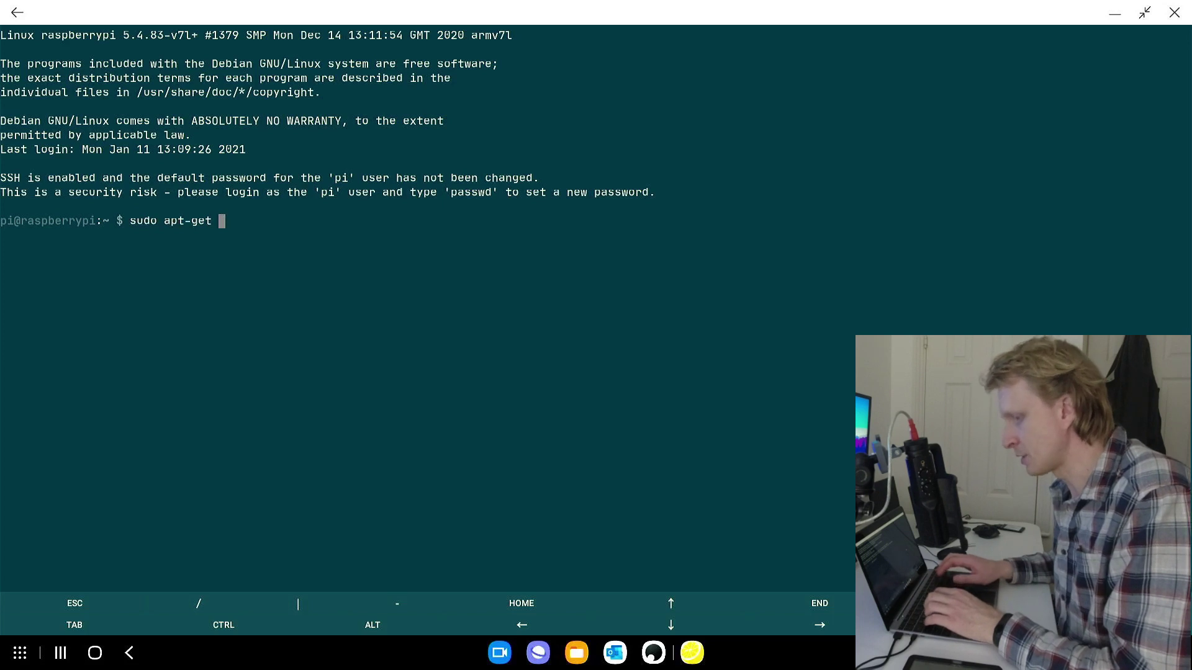
pyautogui.write(' update')
pyautogui.press('Return')
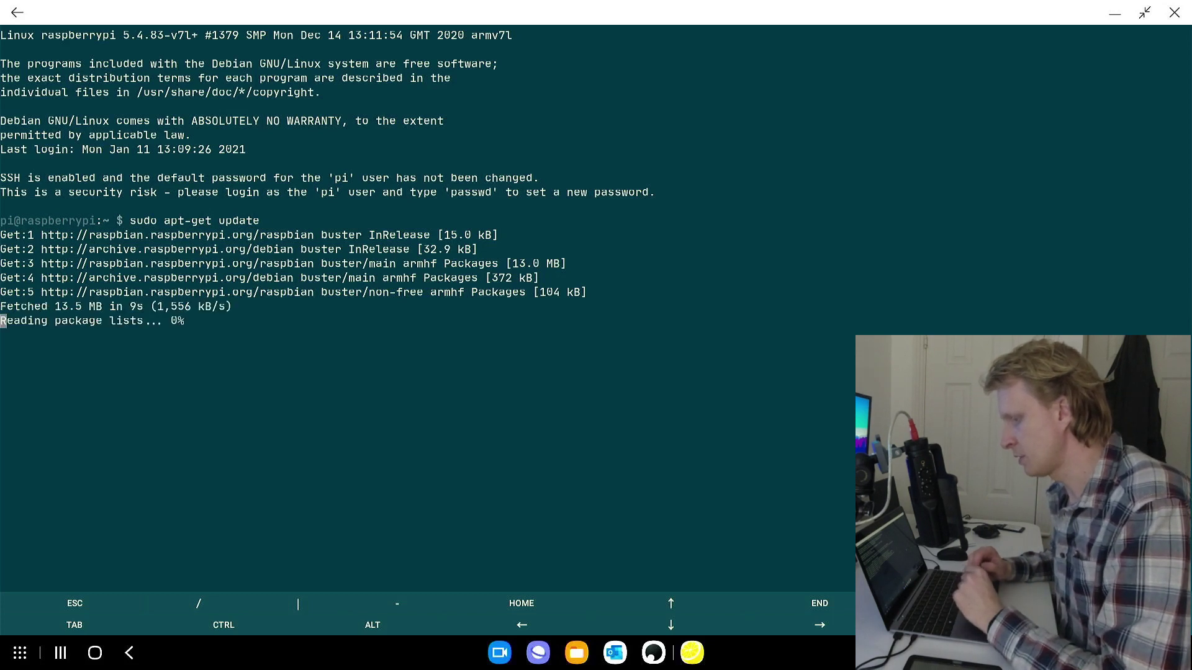
# Run 'sudo apt-get upgrade' and answer y to upgrade the 53 packages
pyautogui.write('sudo a')
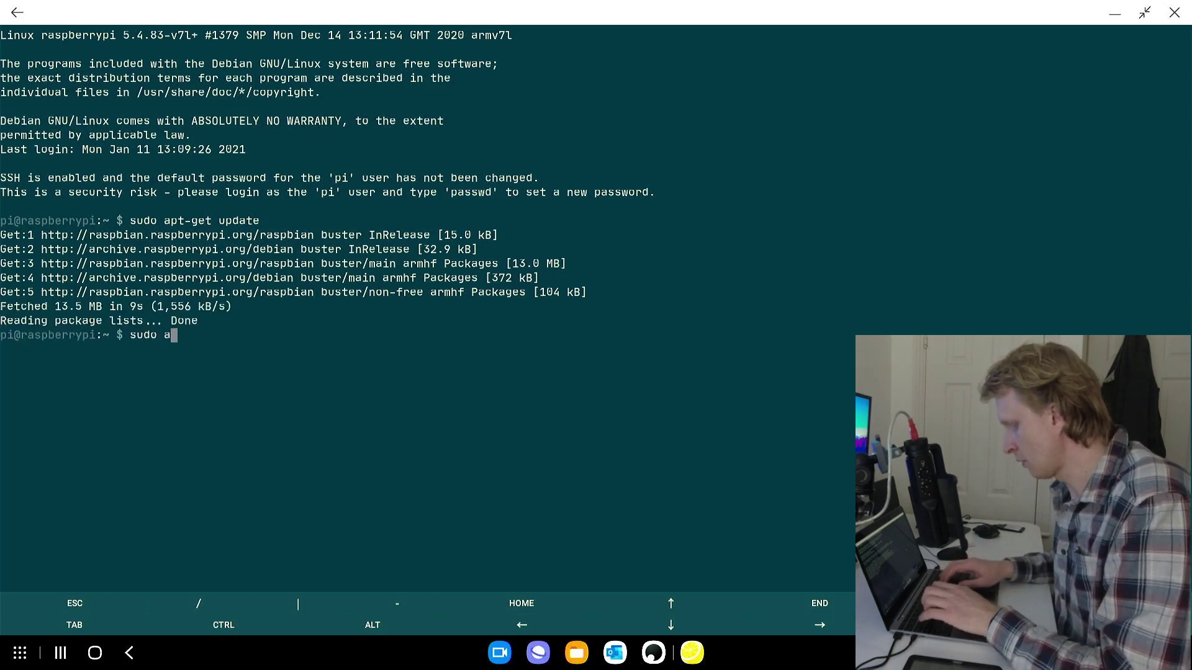
pyautogui.write('pt-get upgrade')
pyautogui.press('Return')
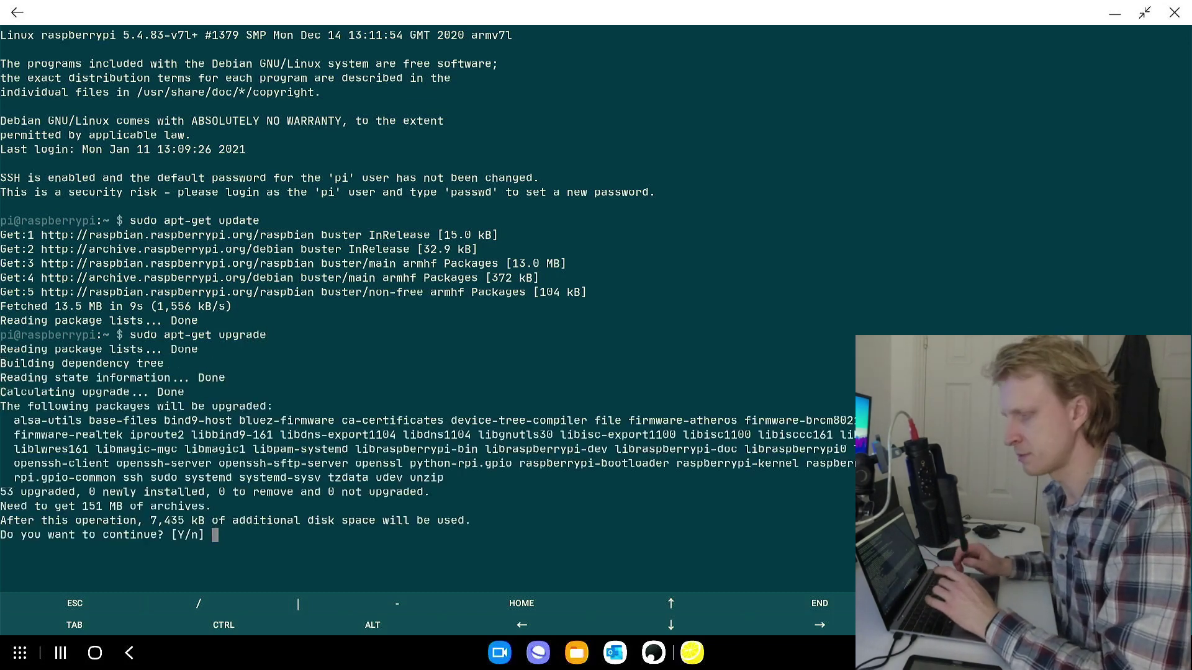
pyautogui.write('y')
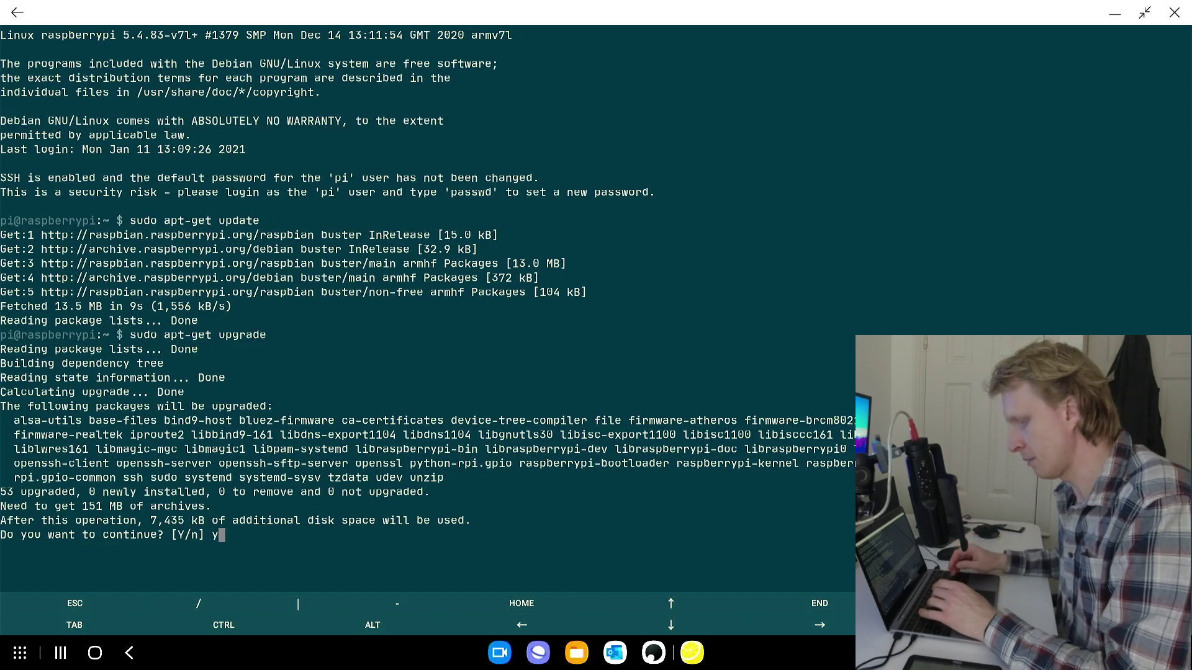
pyautogui.press('Return')
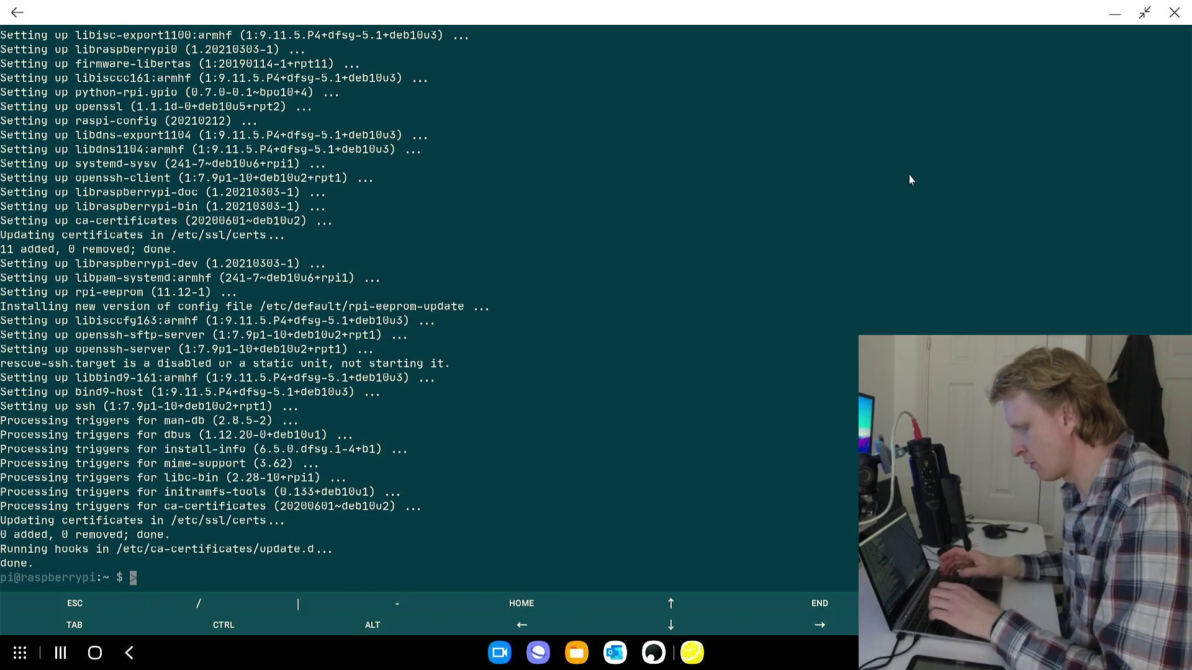
# Clear the terminal to a fresh prompt with 'clear'
pyautogui.hotkey('ctrl', 'c')
pyautogui.write('sudo')
pyautogui.press('BackSpace')
pyautogui.press('BackSpace')
pyautogui.press('BackSpace')
pyautogui.press('BackSpace')
pyautogui.write('clear')
pyautogui.press('Return')
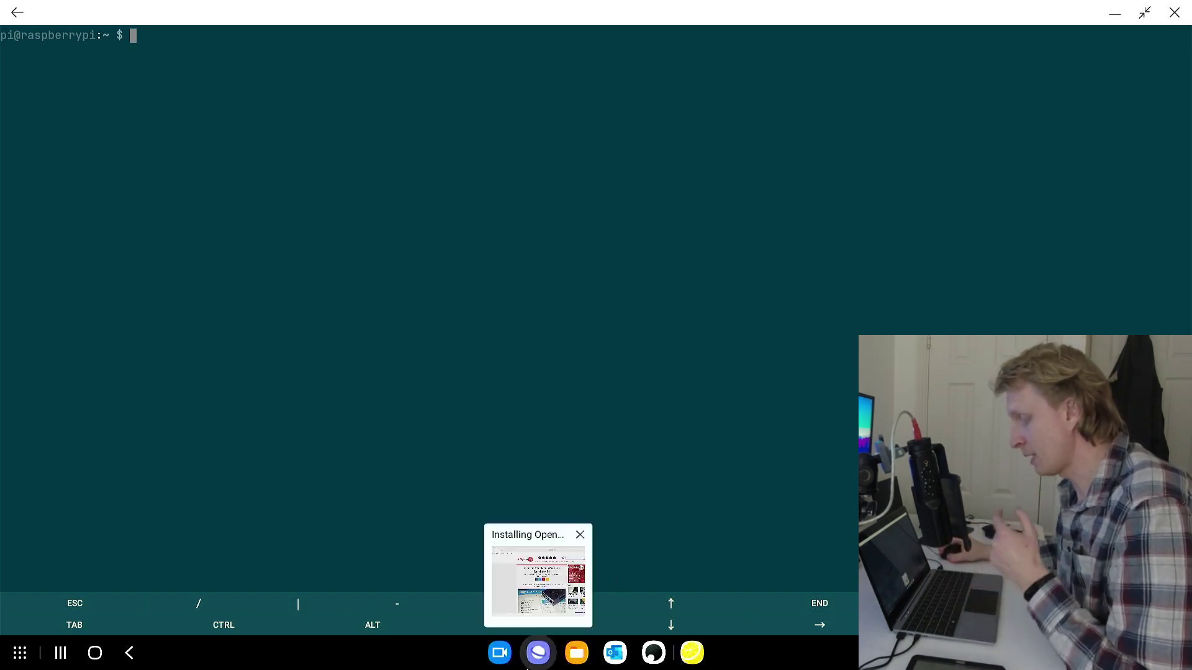
# Copy the step-2 wget OpenMediaVault install command from the PiMyLife Up guide
pyautogui.click(538, 655)
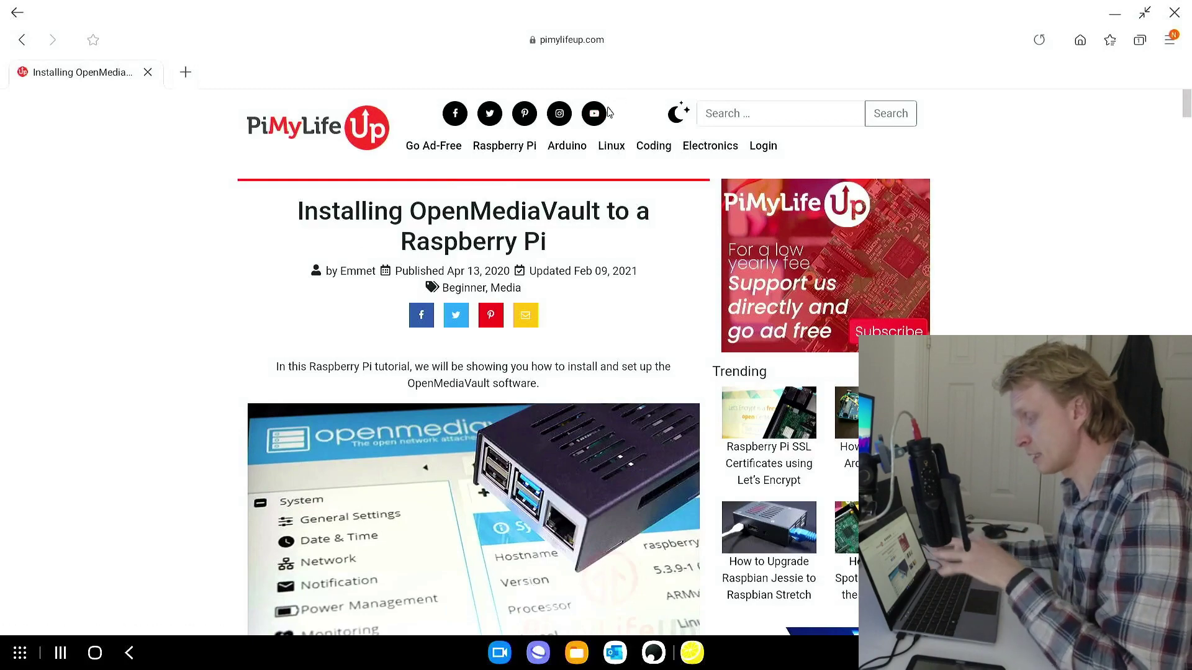
pyautogui.scroll(-3, 545, 283)
pyautogui.scroll(-15, 544, 283)
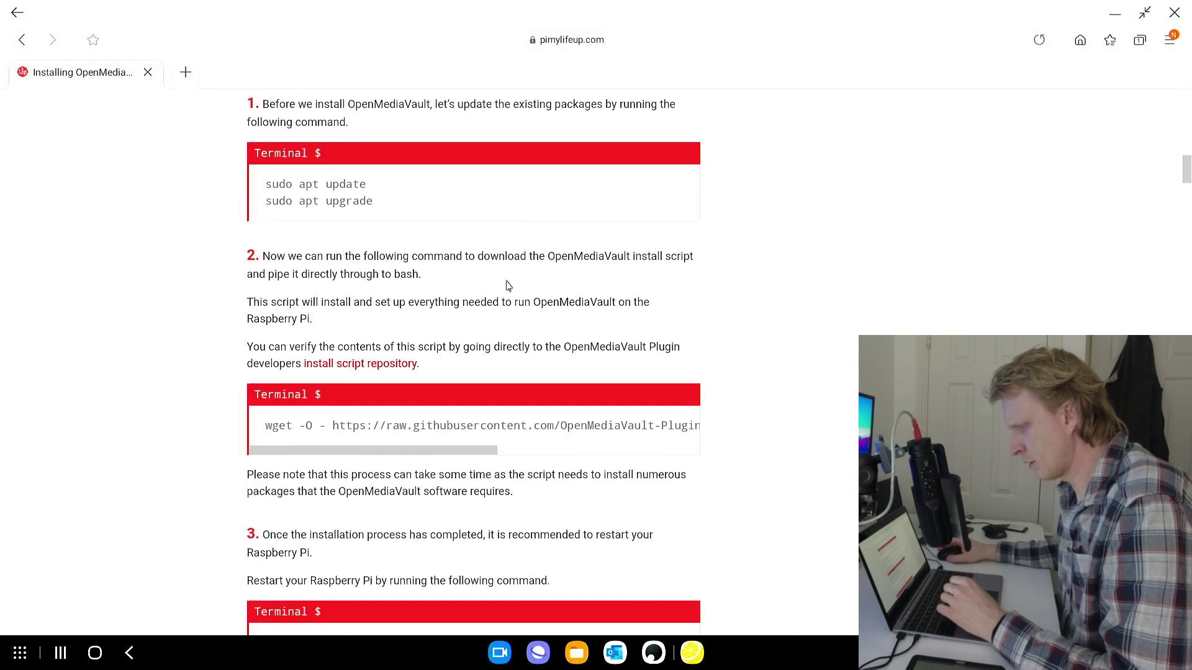
pyautogui.tripleClick(375, 424)
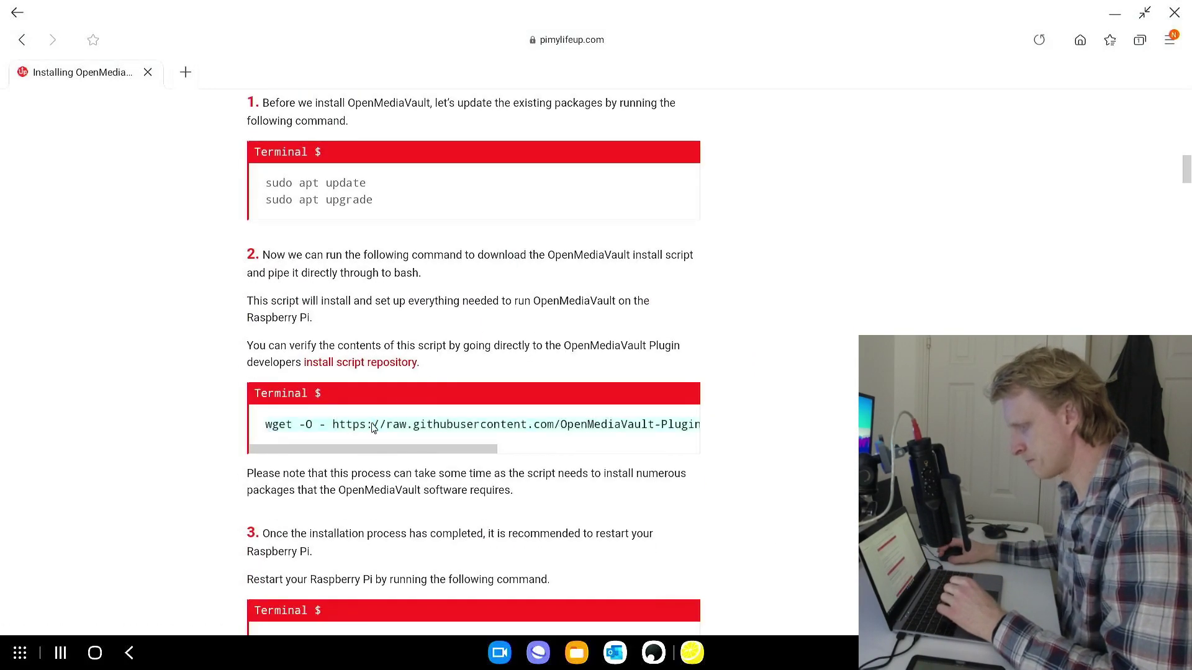
pyautogui.rightClick(397, 422)
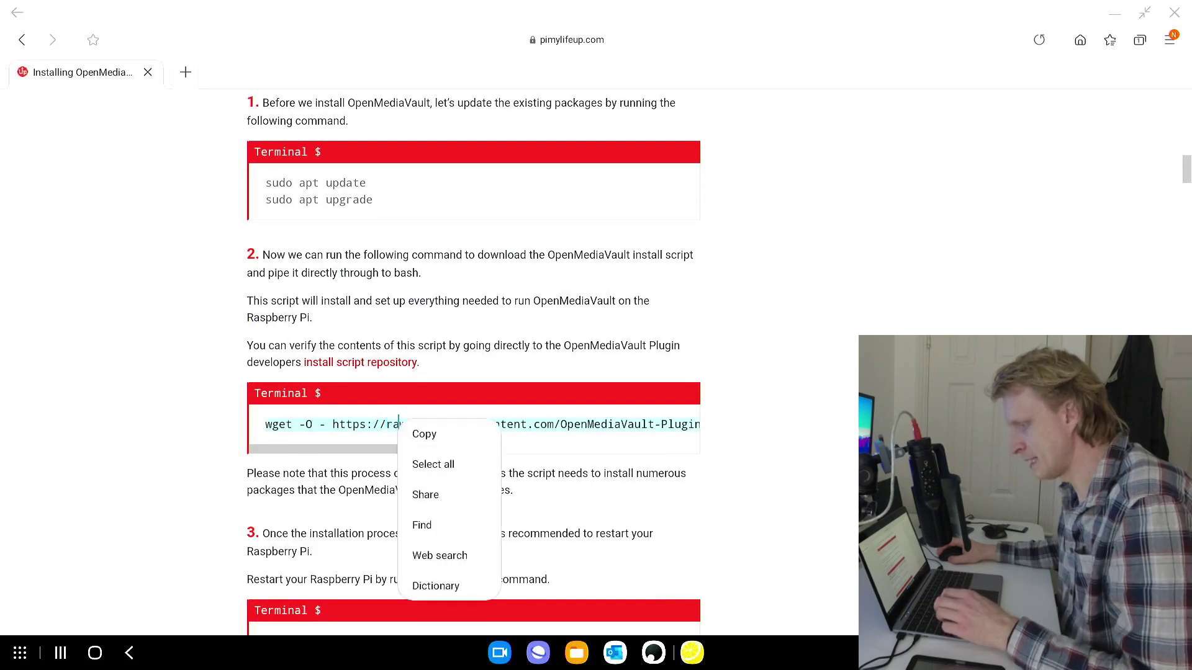
pyautogui.click(422, 436)
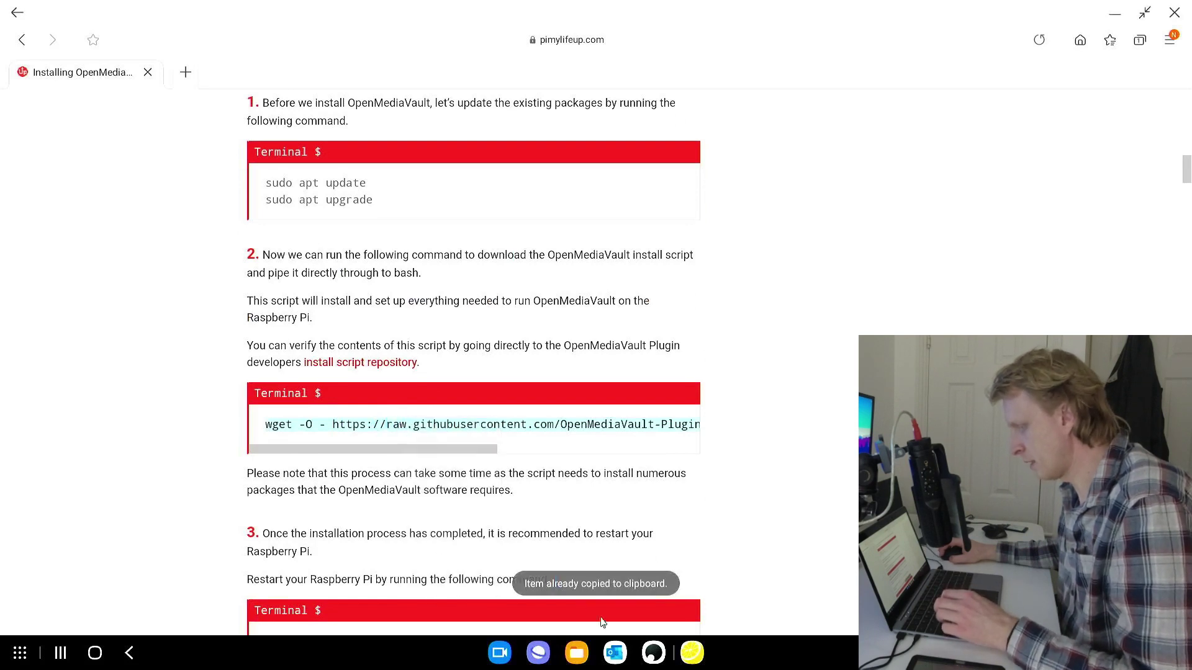
# Paste and run the copied OpenMediaVault wget install script in the JuiceSSH terminal
pyautogui.click(692, 652)
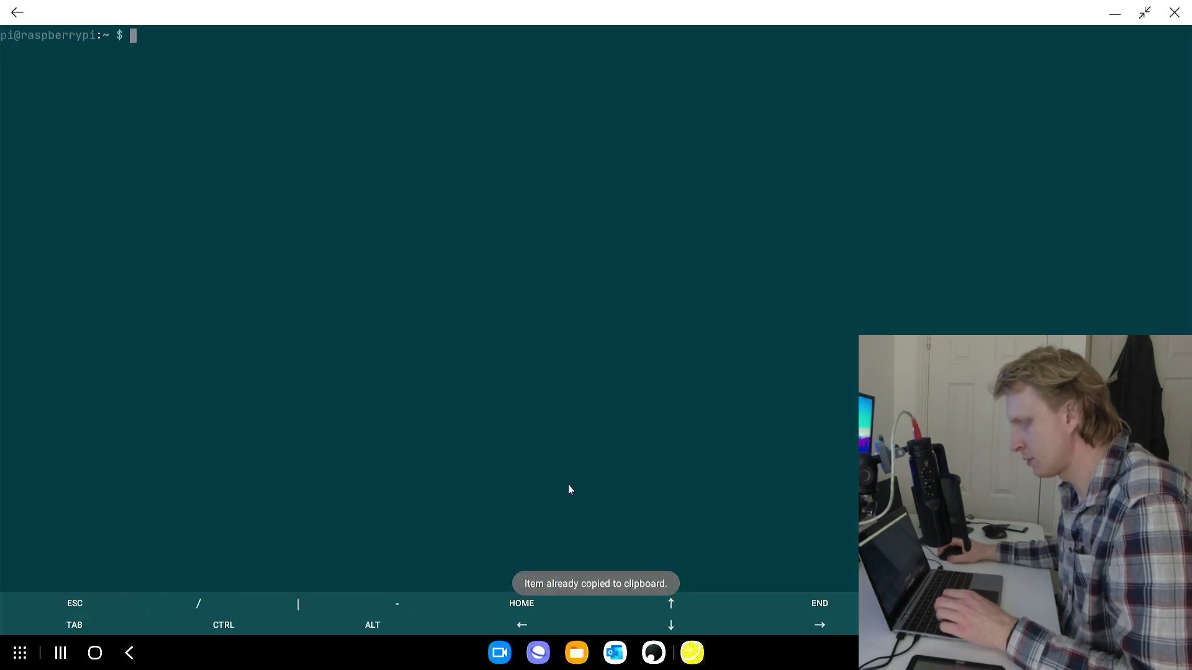
pyautogui.rightClick(277, 165)
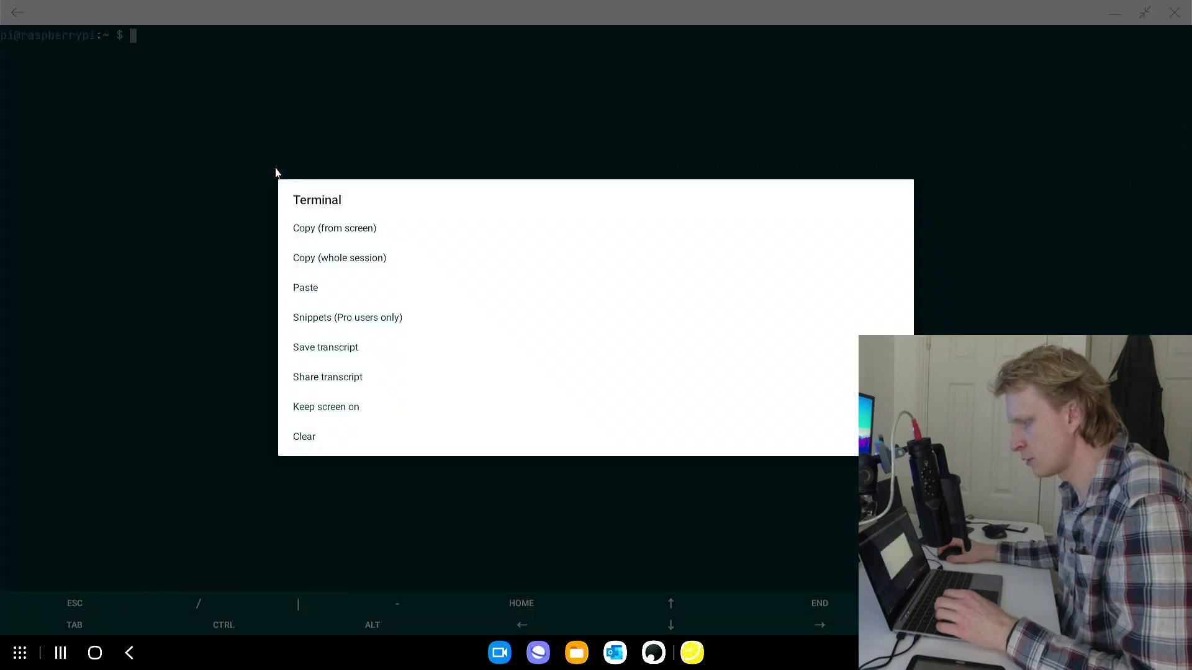
pyautogui.click(313, 293)
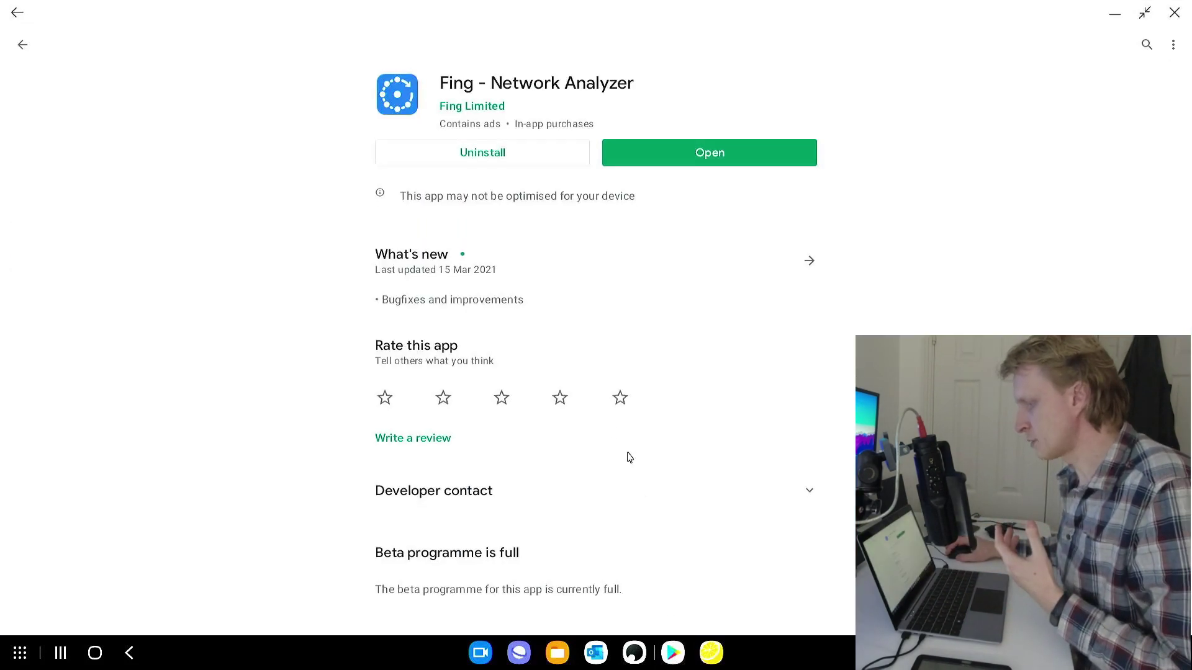
pyautogui.click(673, 653)
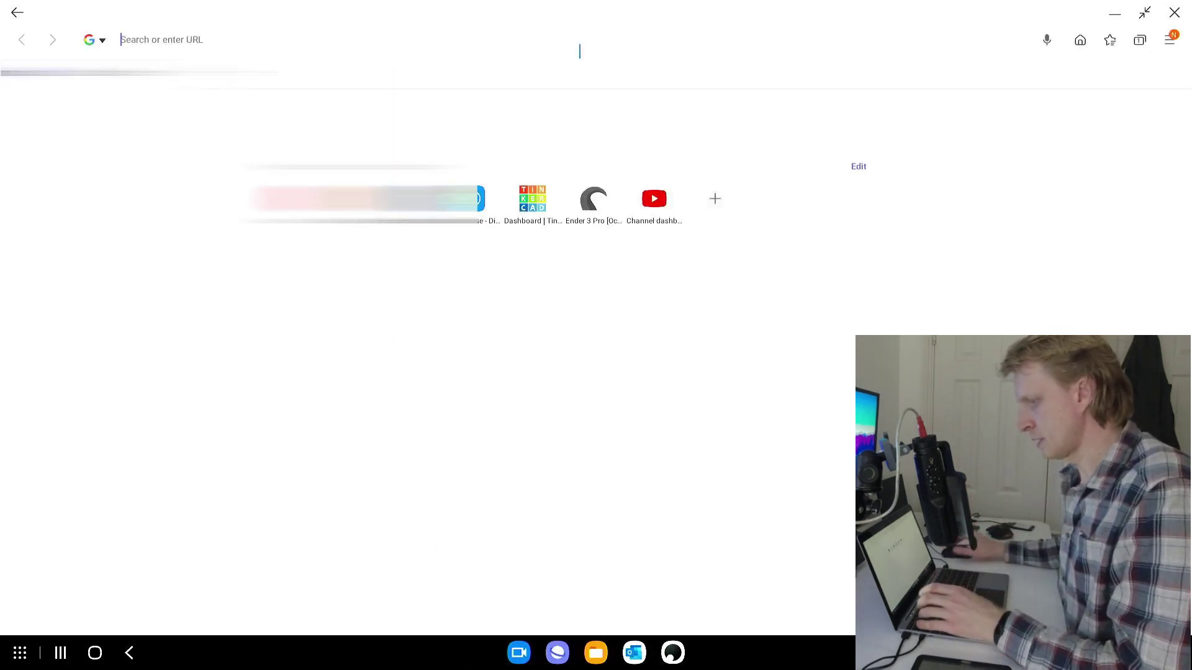
# Load 192.168.178.69 and sign in to OpenMediaVault as the admin user with its password
pyautogui.write('1')
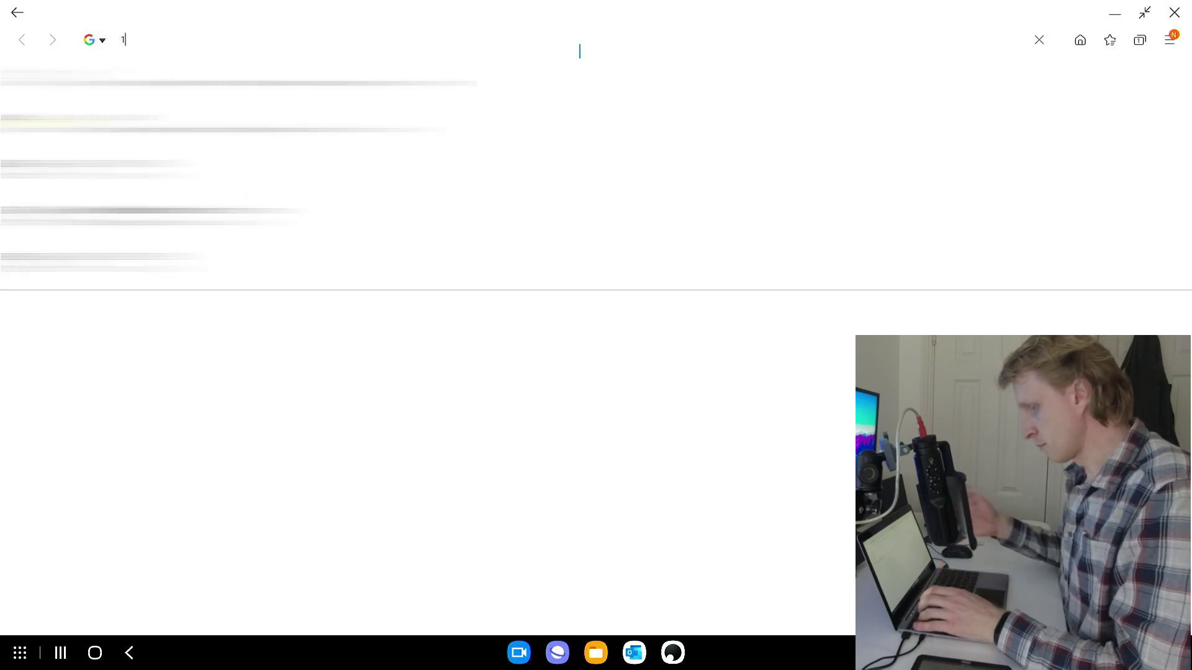
pyautogui.write('68')
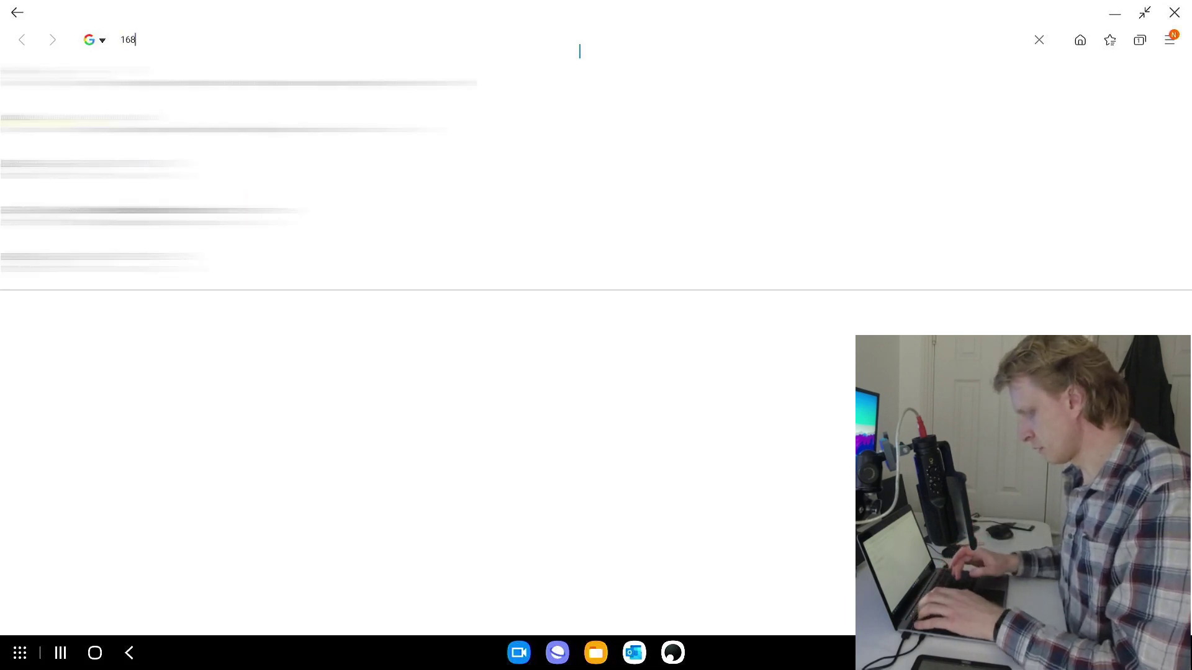
pyautogui.write('.1')
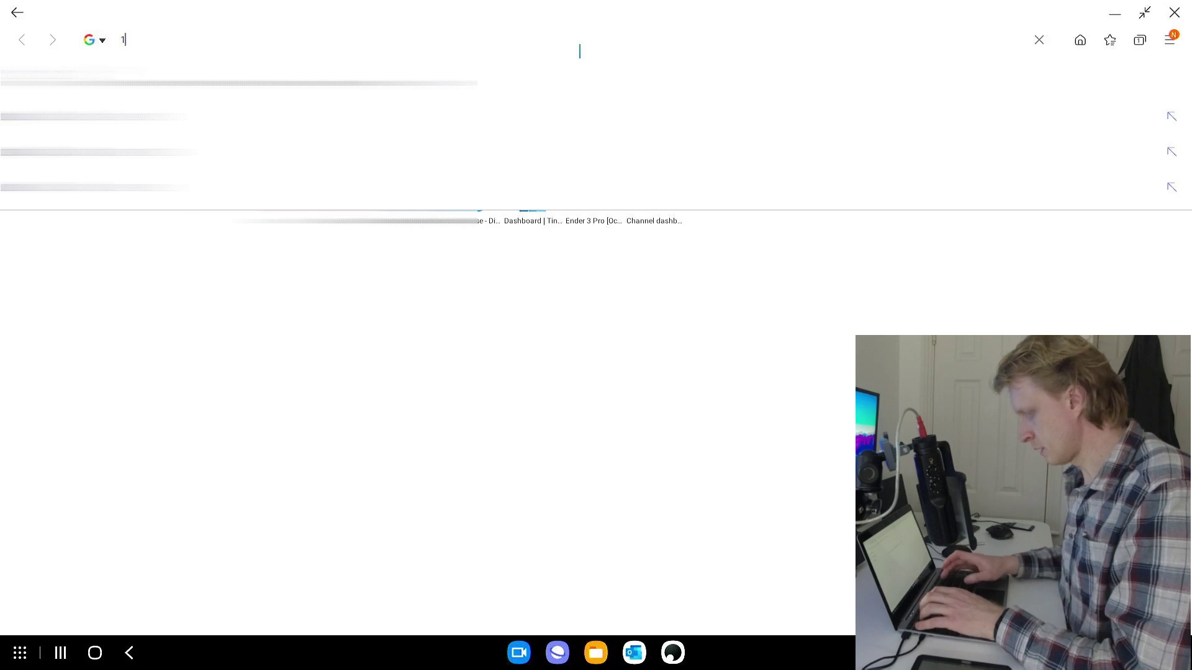
pyautogui.write('92.168.178.')
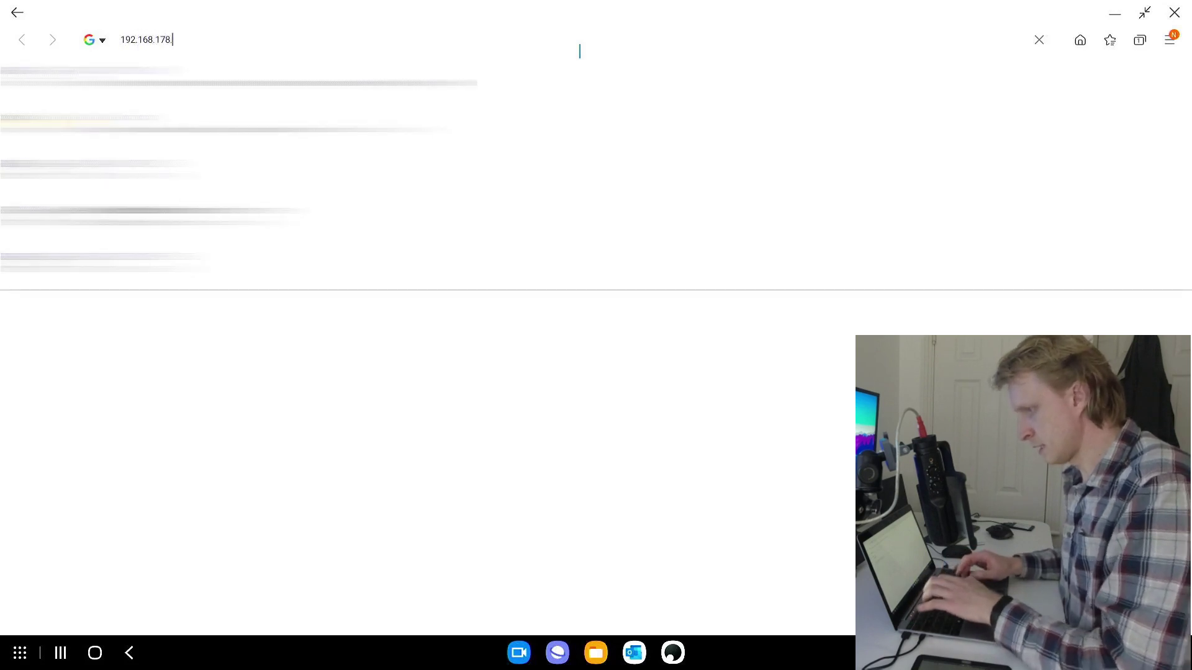
pyautogui.write('69')
pyautogui.press('Return')
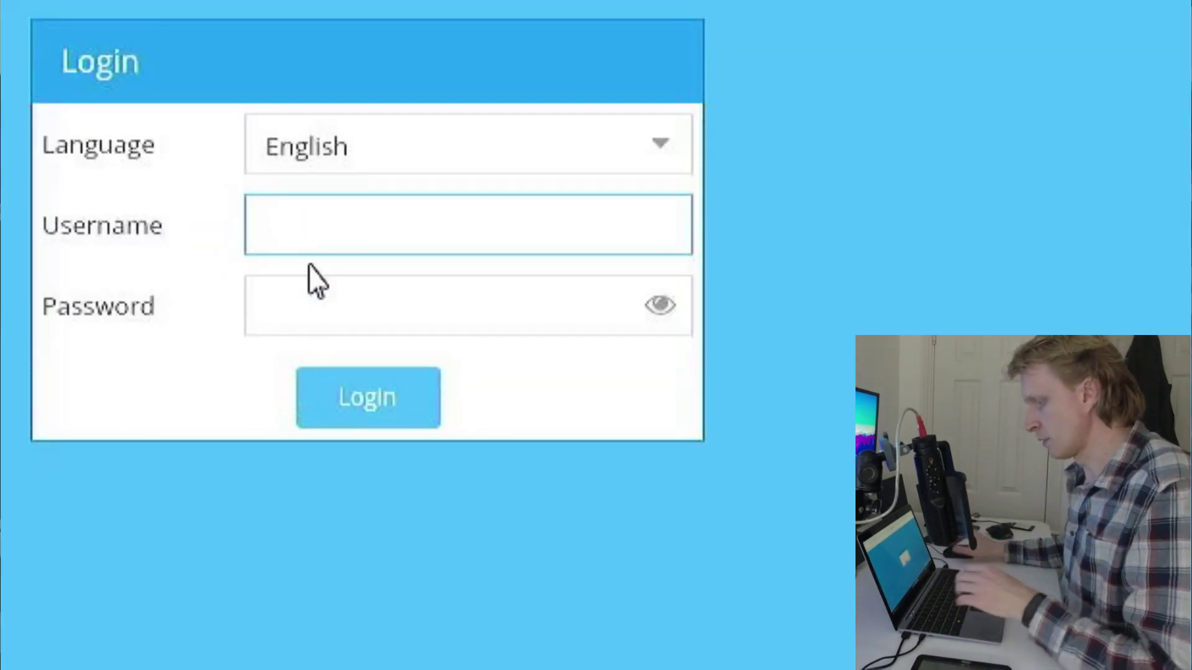
pyautogui.write('admin')
pyautogui.press('Tab')
pyautogui.write('oppe')
pyautogui.press('BackSpace')
pyautogui.press('BackSpace')
pyautogui.press('BackSpace')
pyautogui.press('BackSpace')
pyautogui.write('openmediavault')
pyautogui.press('Return')
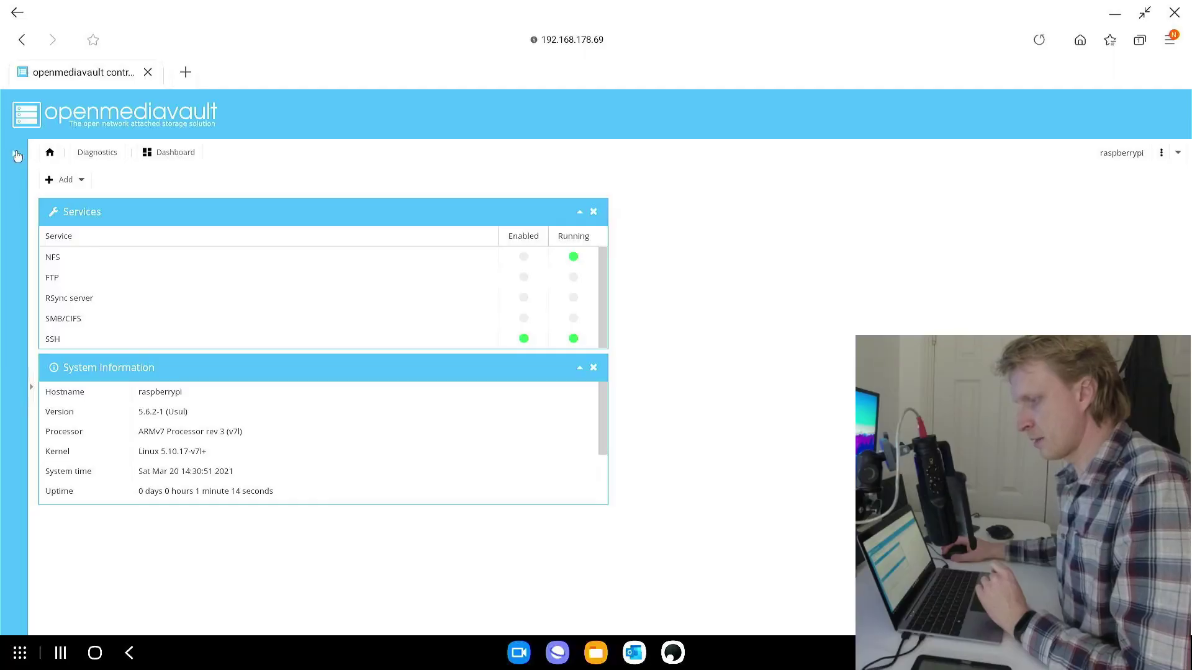
# Quick-wipe the 223.57 GiB SanDisk /dev/sda under Storage > Disks, then view File Systems
pyautogui.click(11, 156)
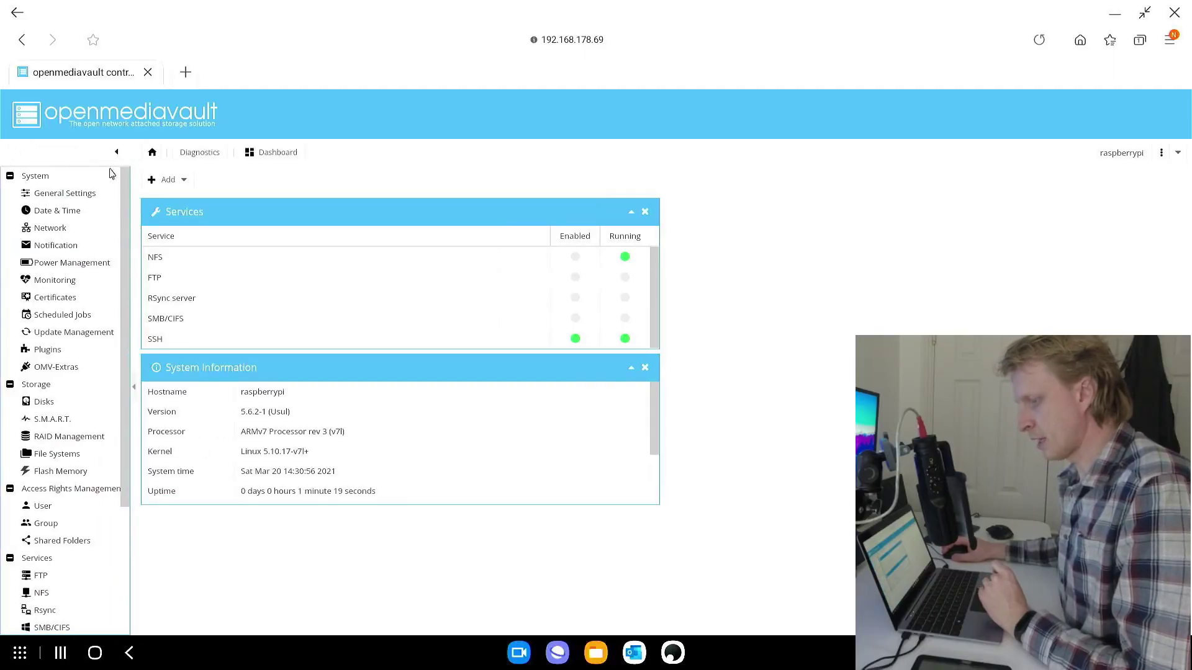
pyautogui.click(56, 403)
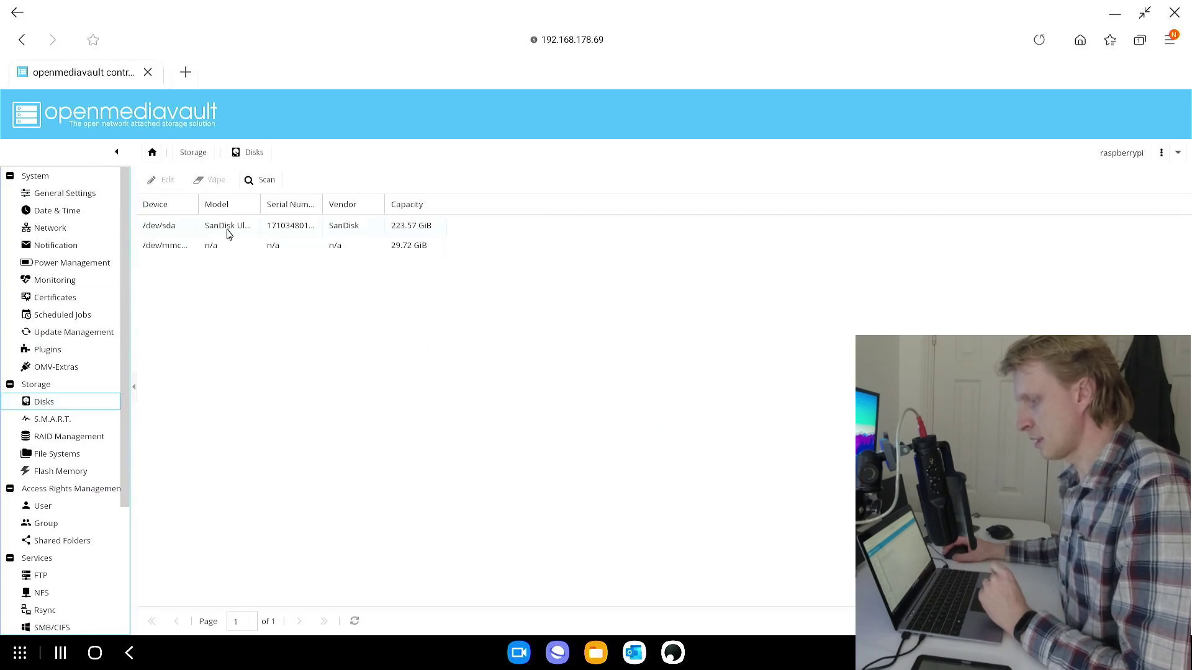
pyautogui.click(230, 230)
pyautogui.click(214, 184)
pyautogui.click(569, 396)
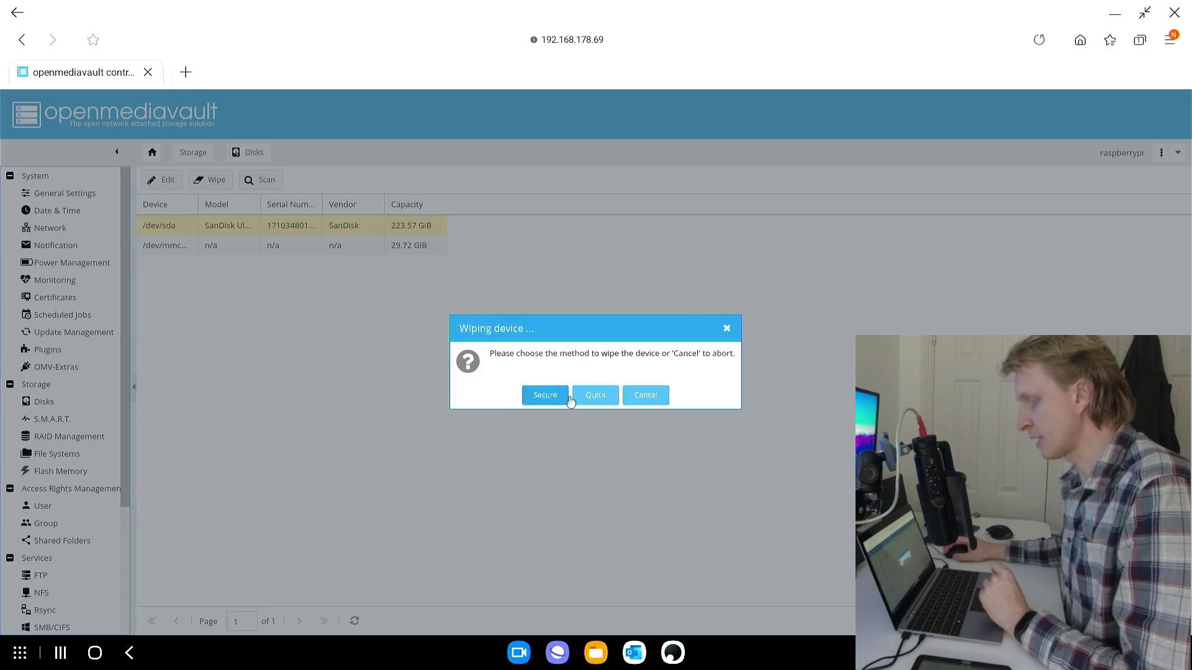
pyautogui.click(594, 396)
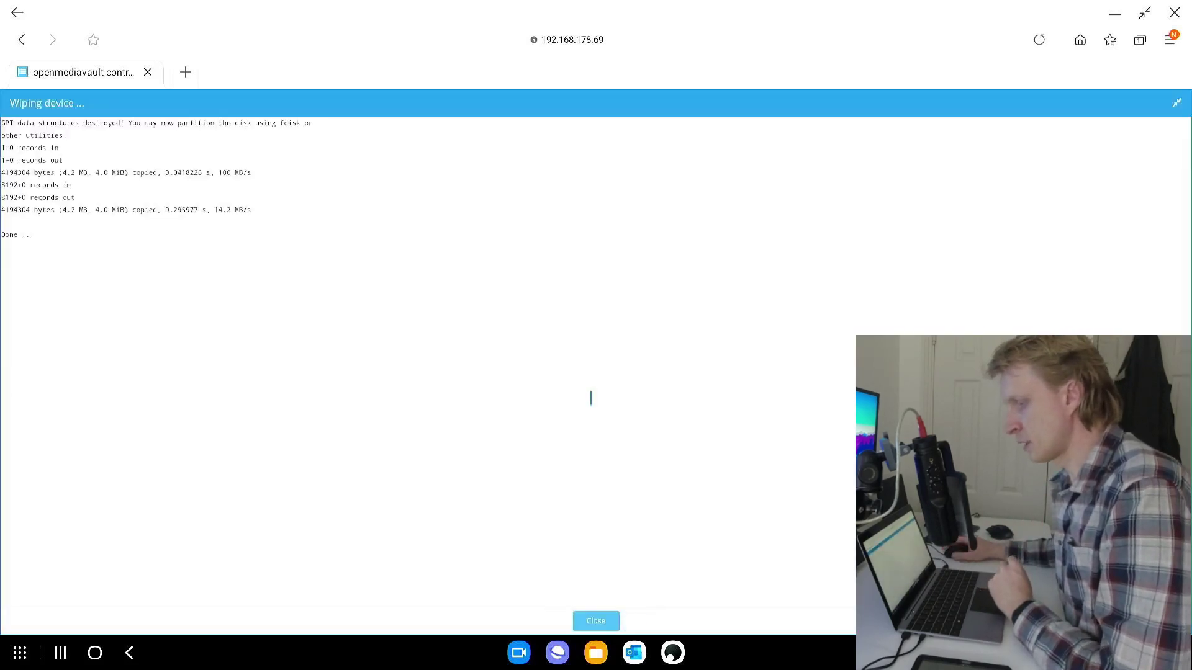
pyautogui.click(595, 622)
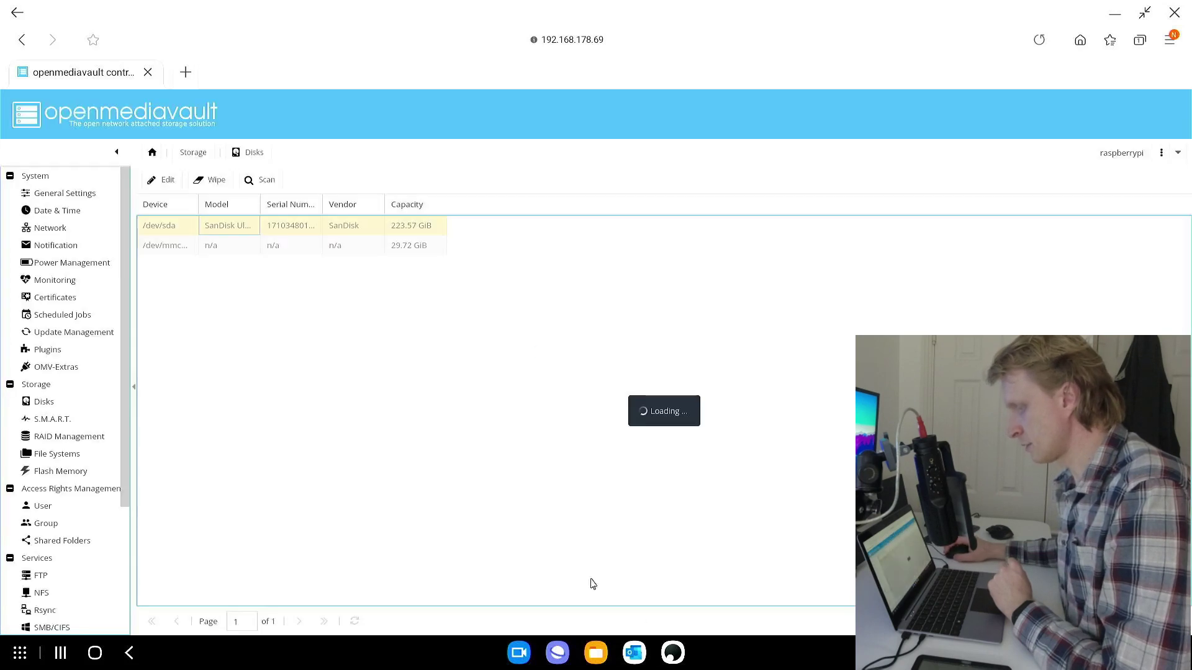
pyautogui.click(58, 454)
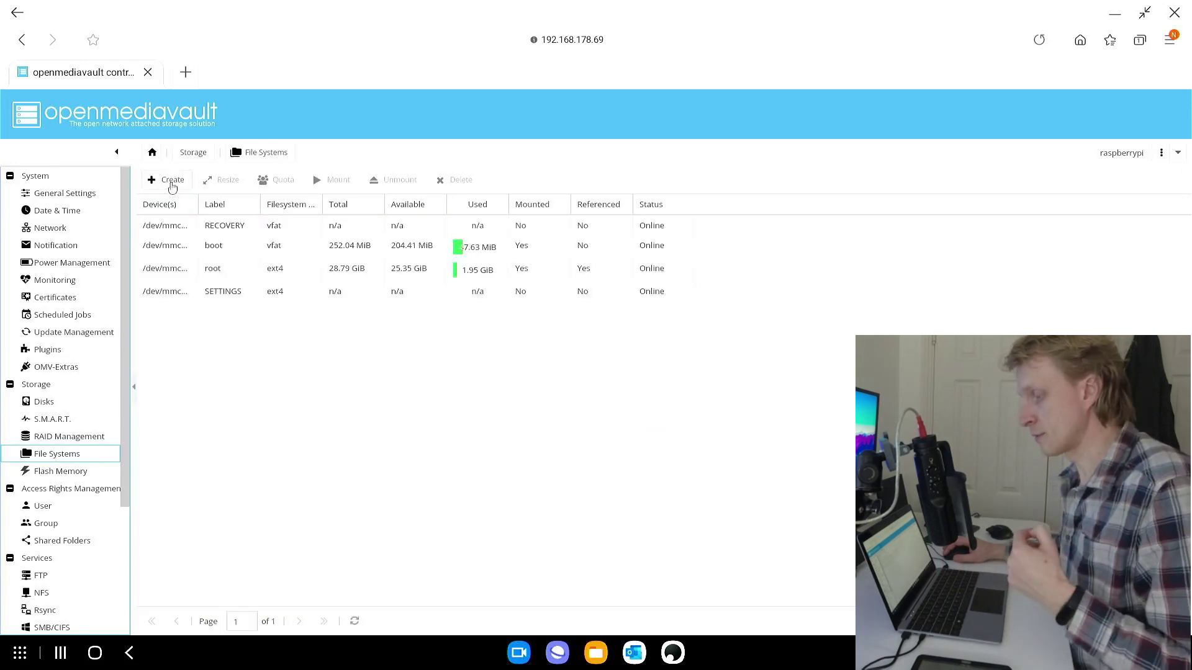
# Format the SanDisk Ultra II 240GB drive as EXT4 with the label ssd240gb
pyautogui.click(168, 182)
pyautogui.click(144, 132)
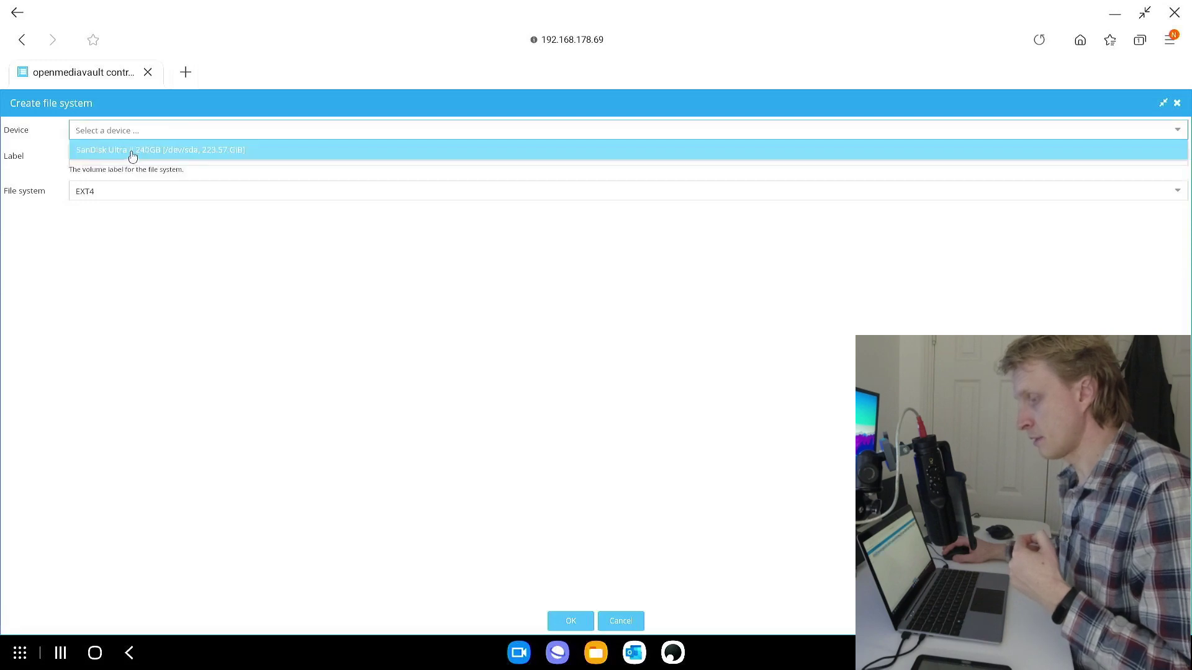
pyautogui.click(129, 149)
pyautogui.click(115, 157)
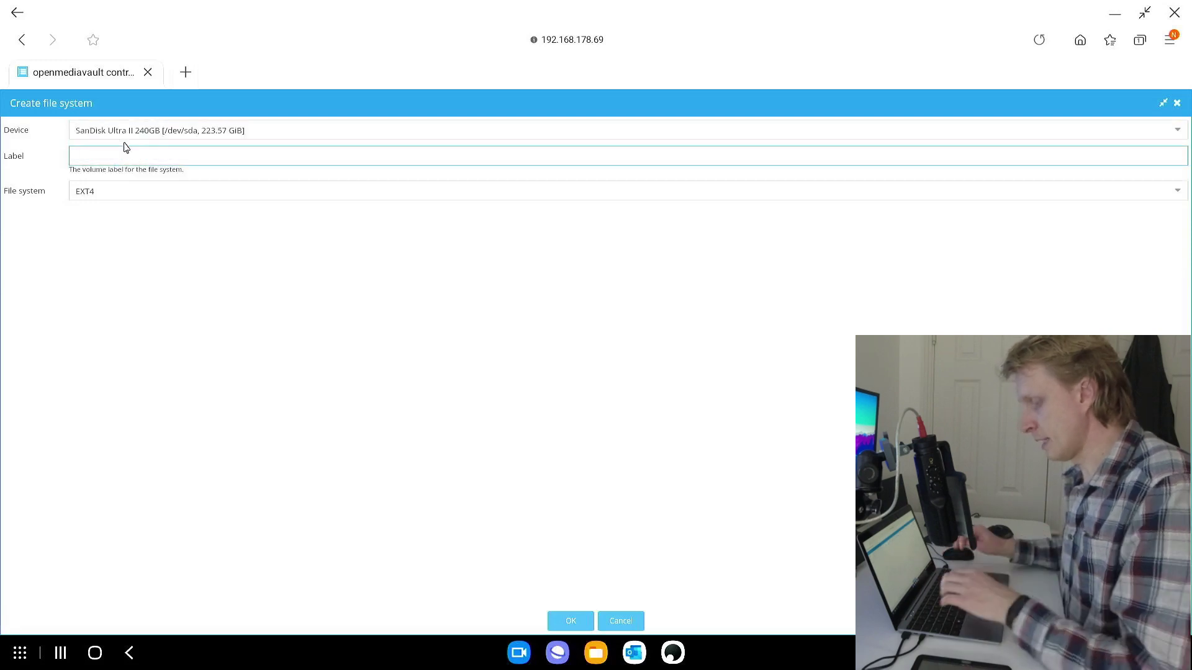
pyautogui.write('ssd240gb')
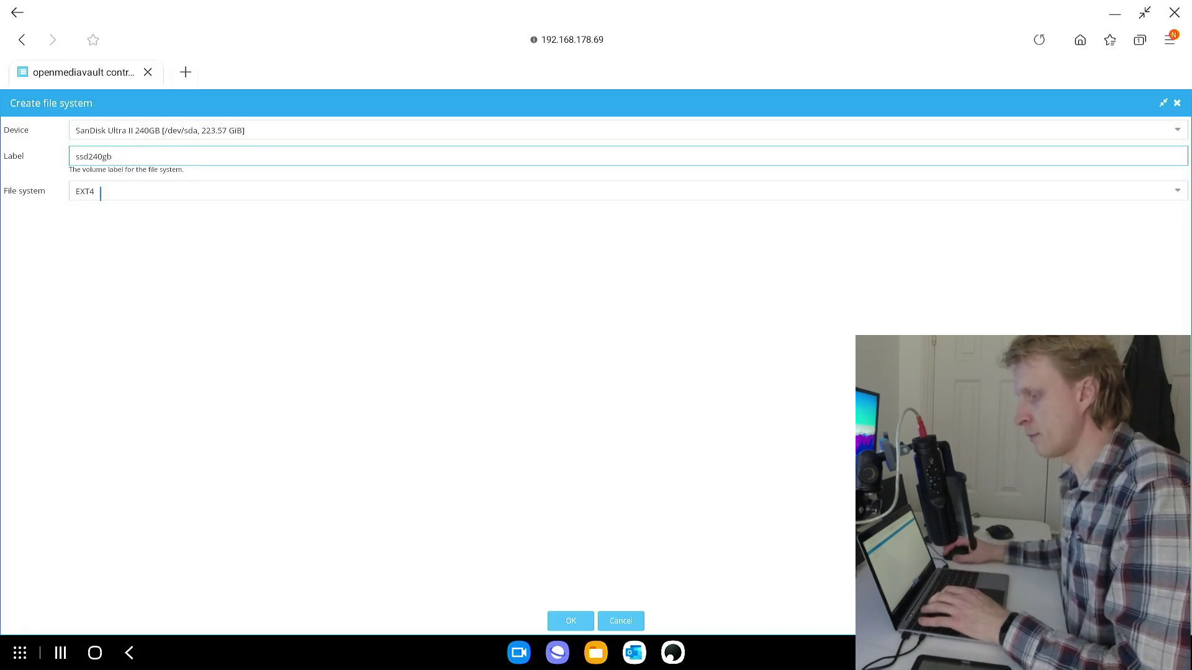
pyautogui.click(568, 621)
pyautogui.click(572, 400)
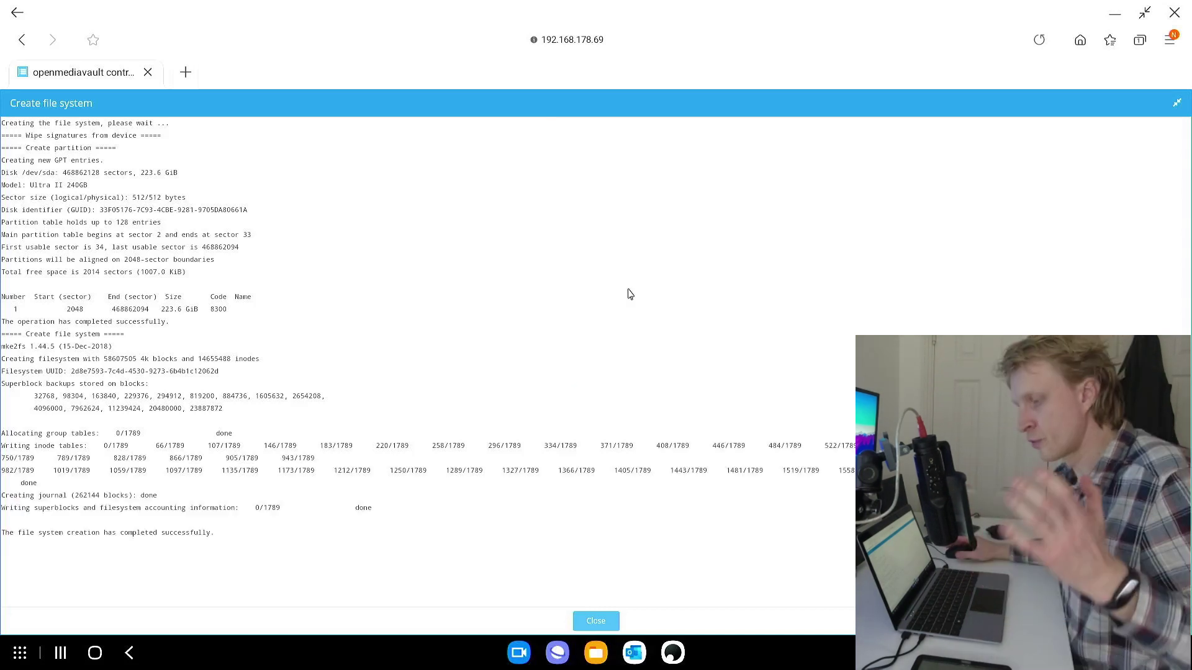
pyautogui.click(596, 621)
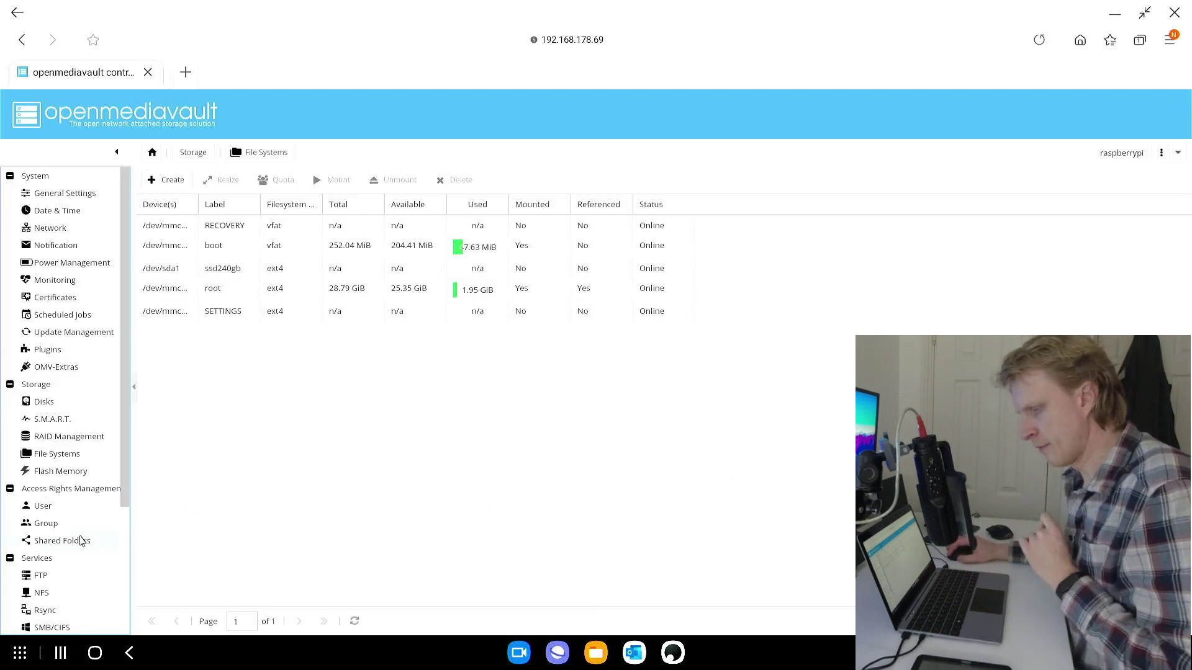
# Mount the ssd240gb file system on /dev/sda1 and apply the pending configuration change
pyautogui.click(58, 541)
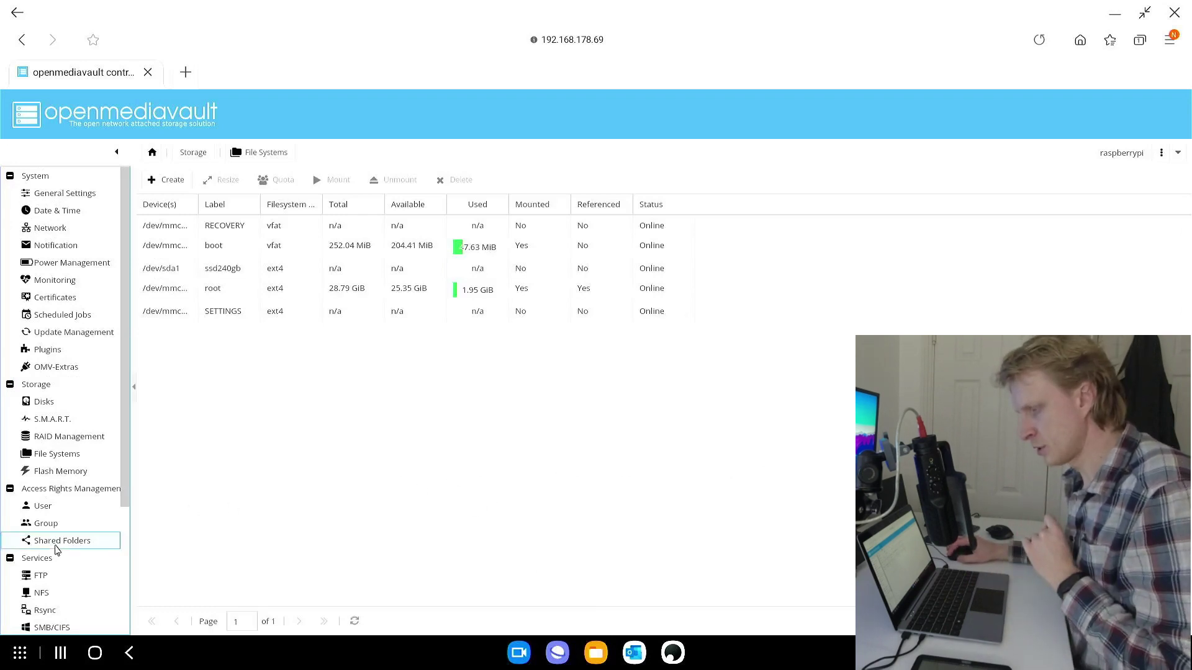
pyautogui.click(57, 456)
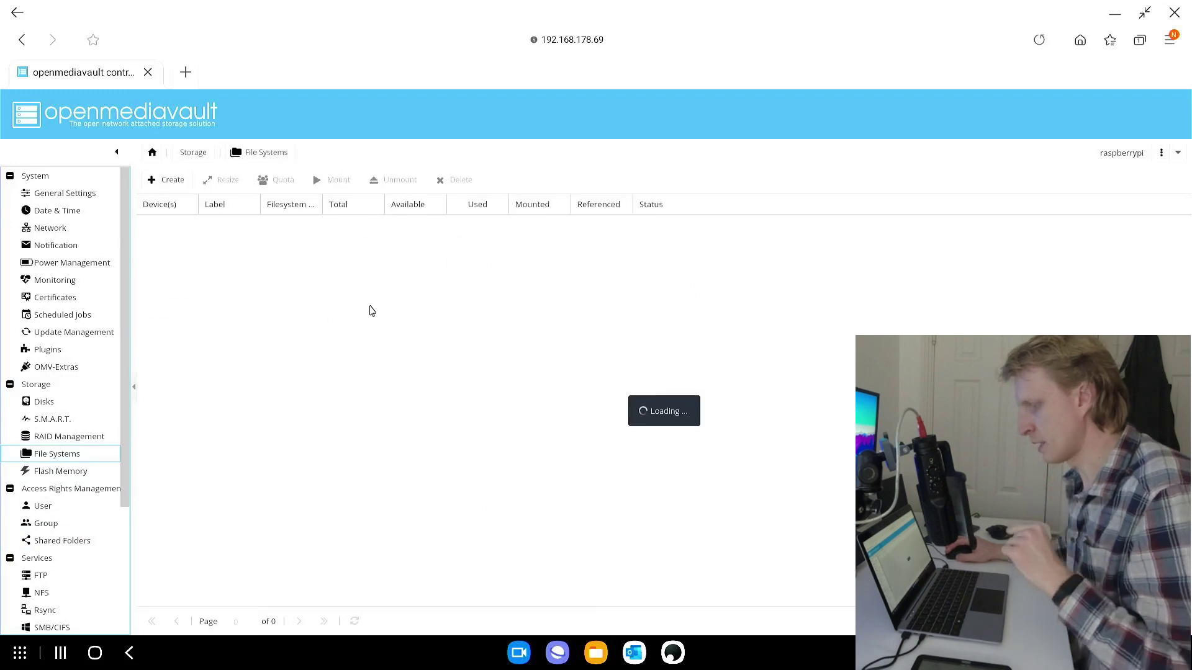
pyautogui.click(304, 274)
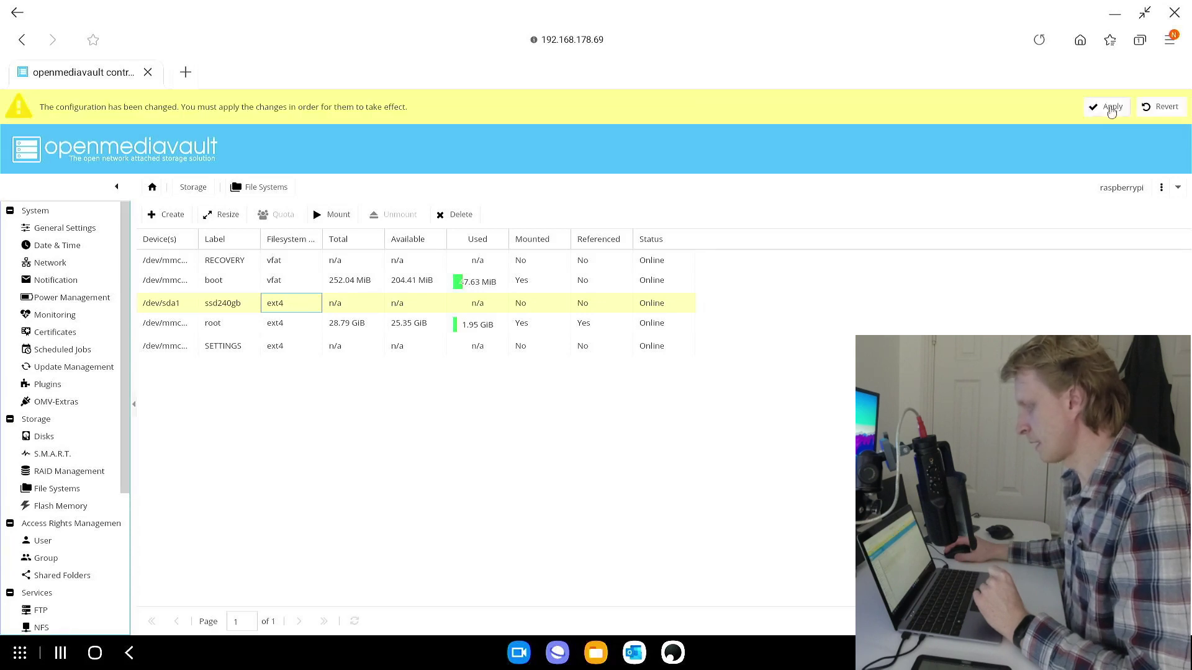
pyautogui.click(1110, 110)
pyautogui.click(582, 402)
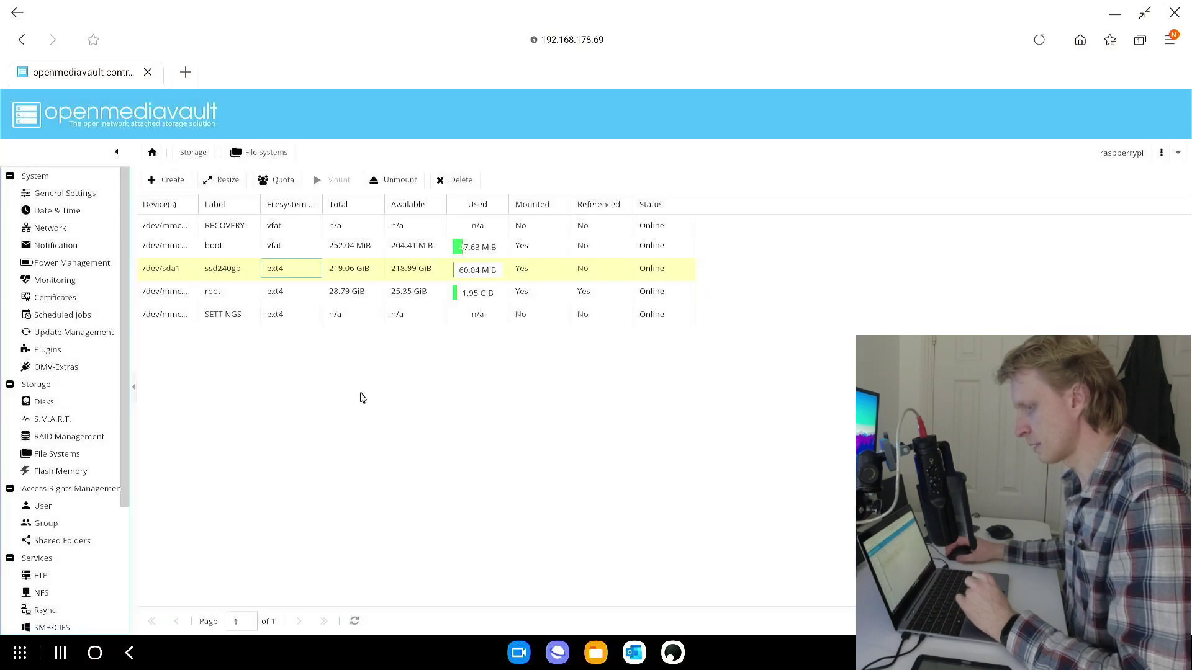
pyautogui.click(62, 540)
# Add shared folder ssd240 on ssd240gb with Everyone read/write access and apply the change
pyautogui.click(168, 180)
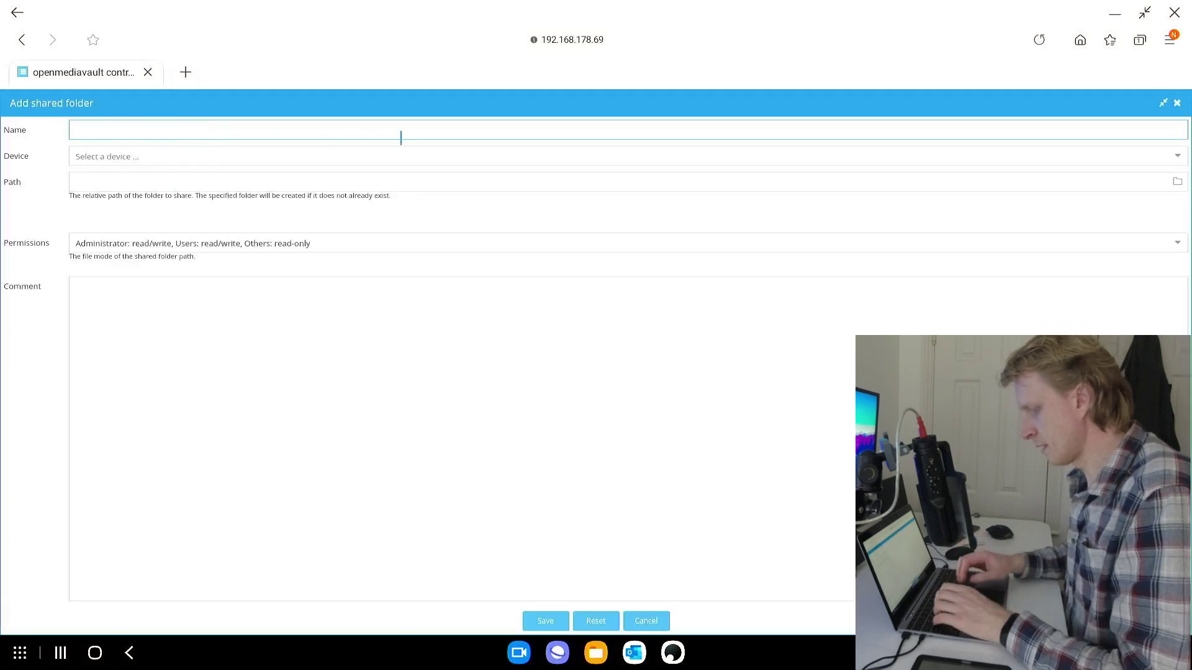
pyautogui.write('ssd240')
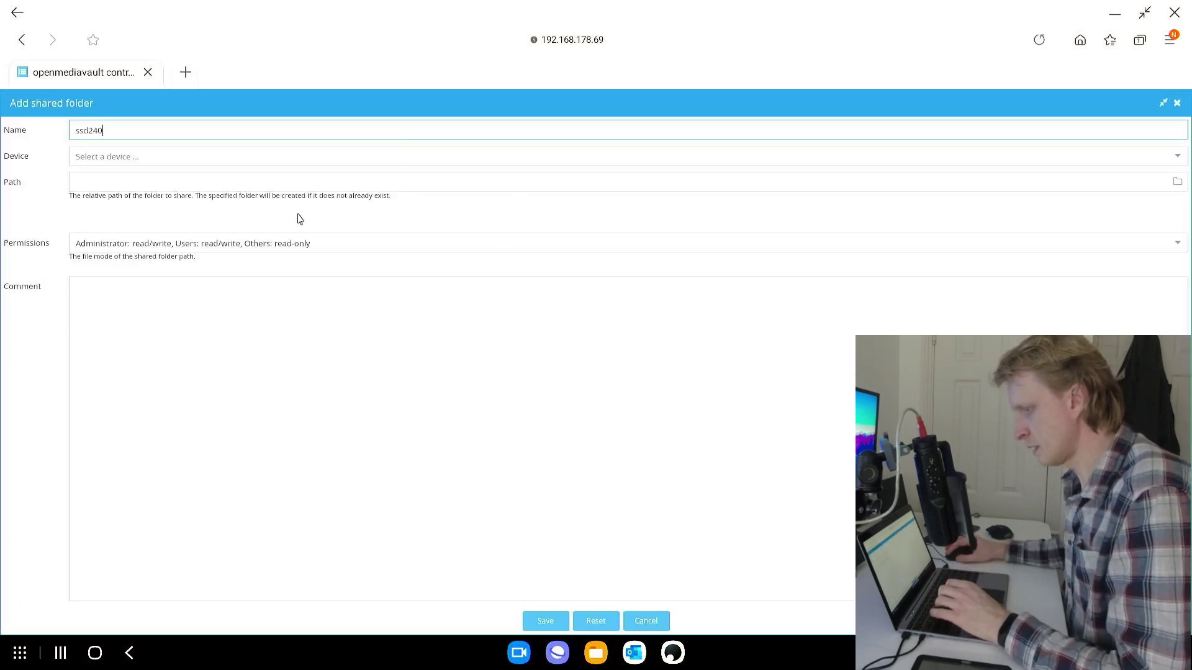
pyautogui.click(195, 156)
pyautogui.click(157, 176)
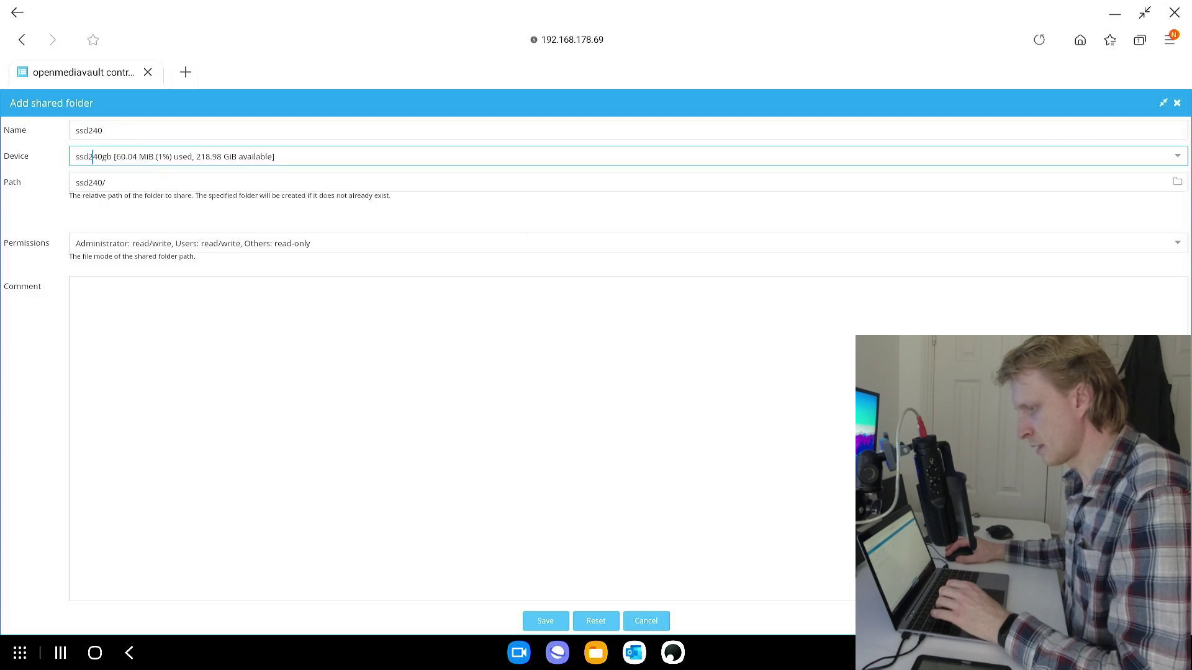
pyautogui.click(120, 245)
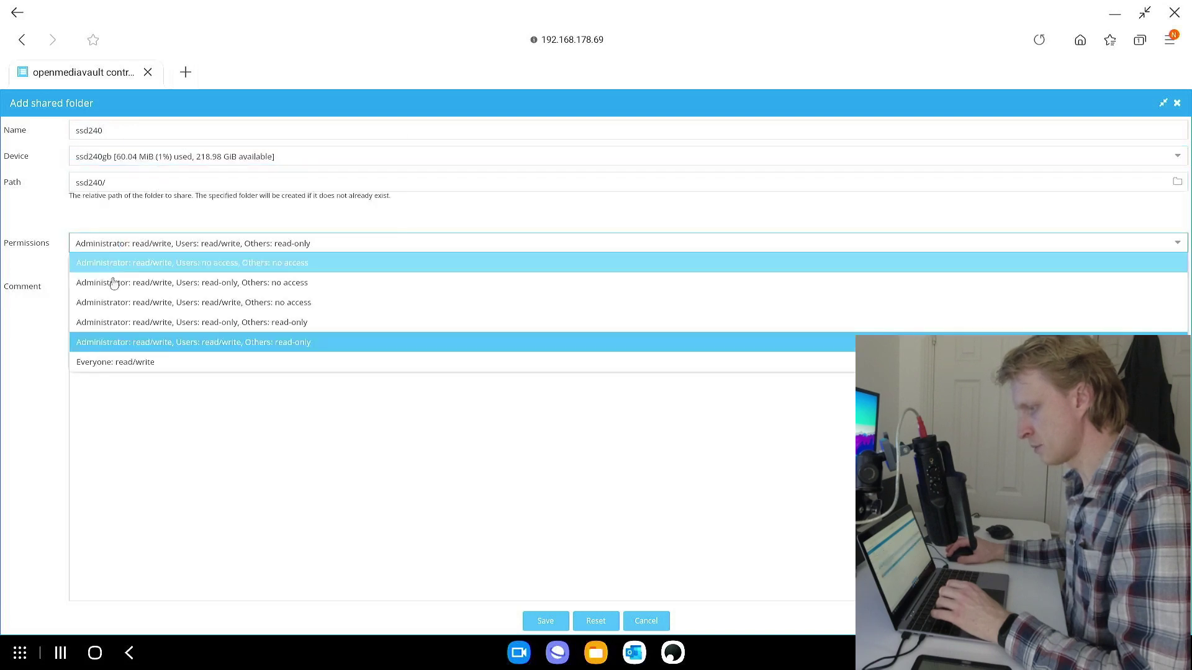
pyautogui.click(120, 360)
pyautogui.click(546, 622)
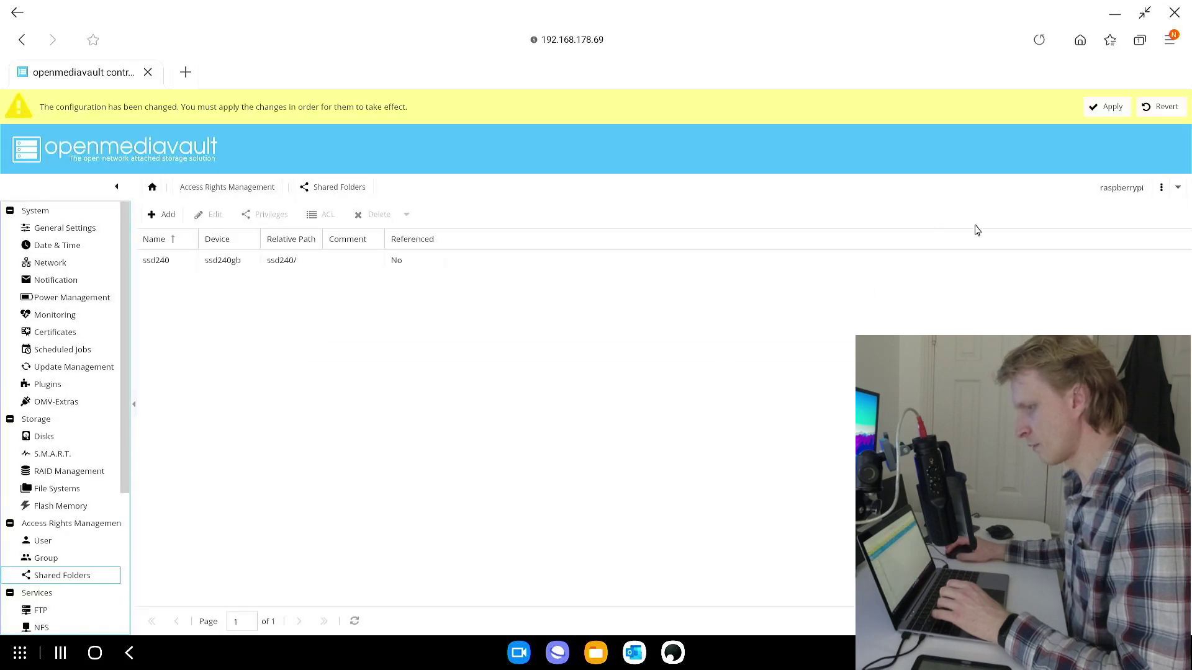
pyautogui.click(1111, 108)
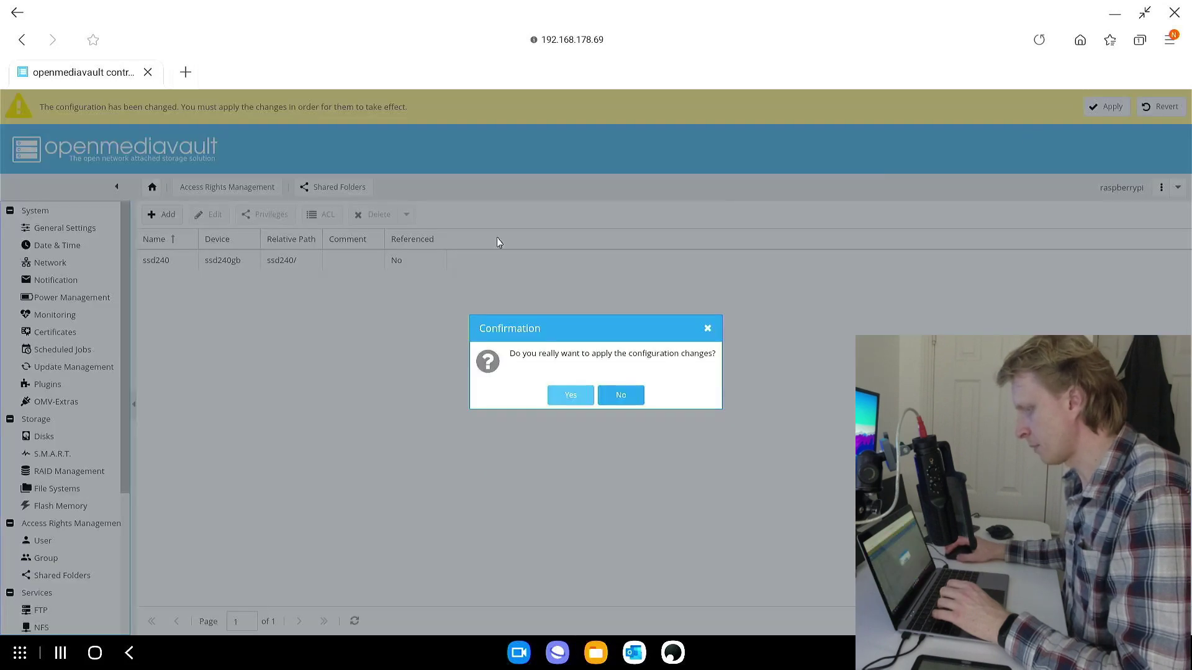
pyautogui.click(574, 400)
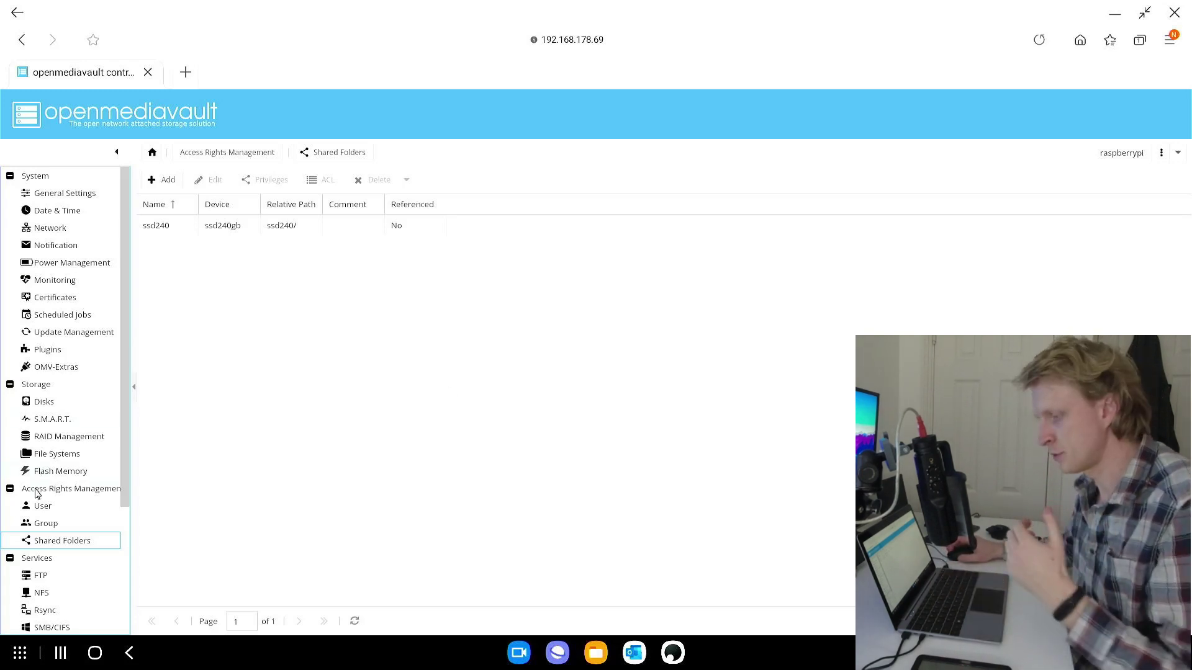
# Enable the SMB/CIFS service, save it, and apply the configuration change
pyautogui.scroll(-3, 40, 493)
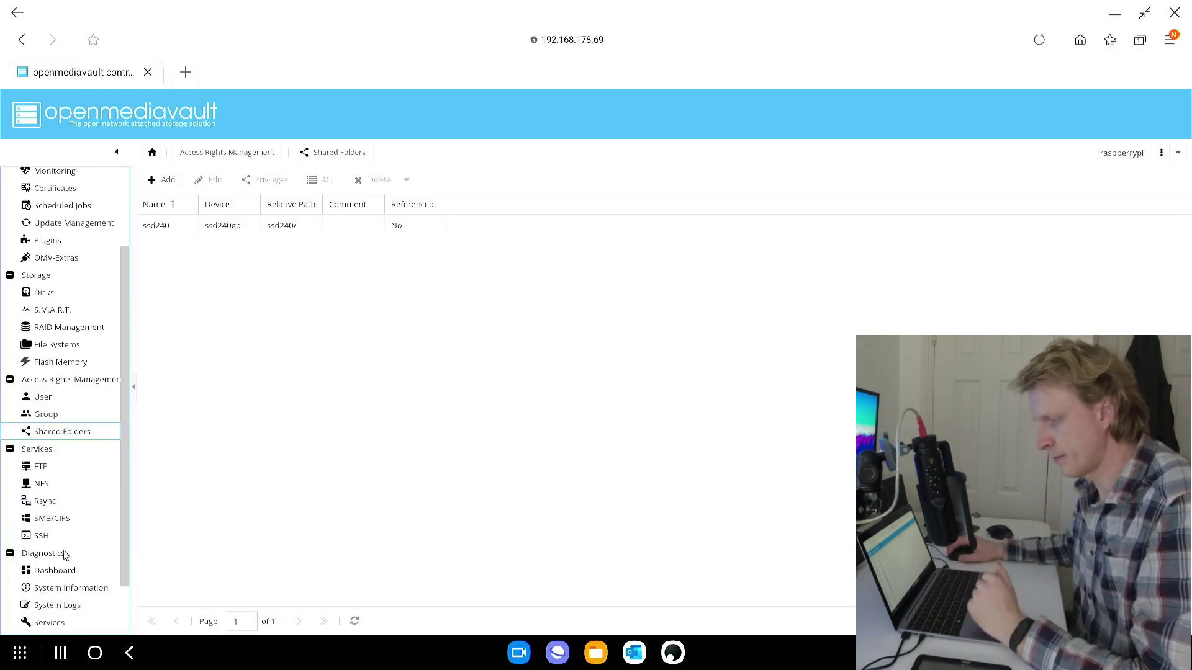
pyautogui.click(46, 522)
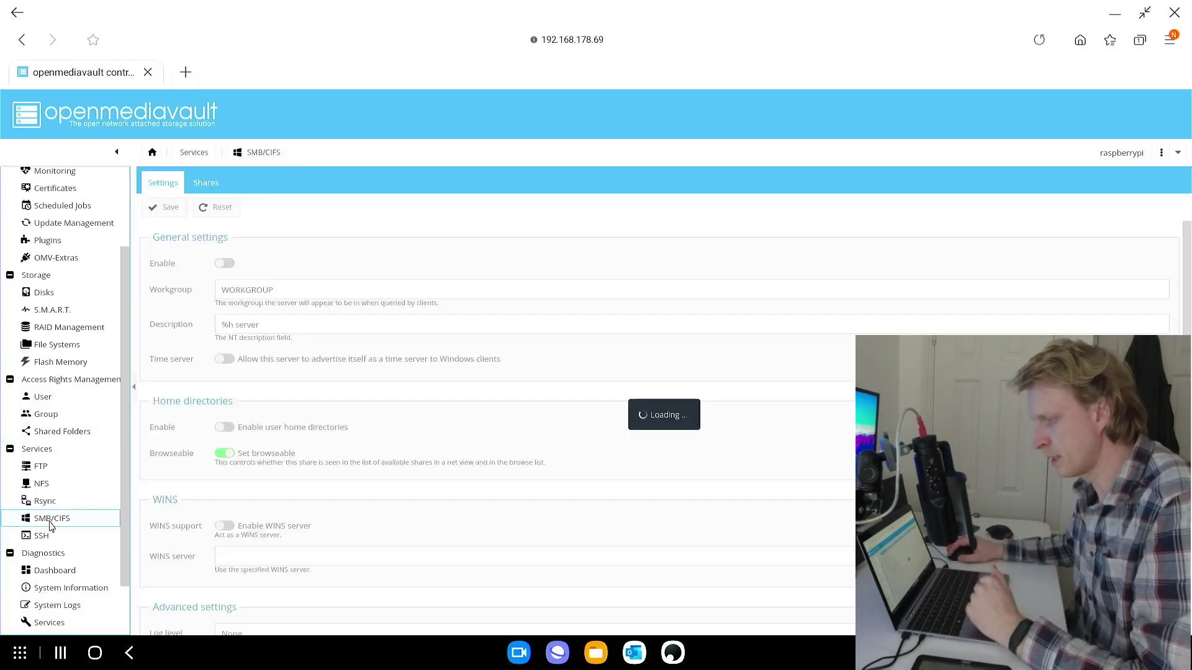
pyautogui.click(225, 264)
pyautogui.click(173, 209)
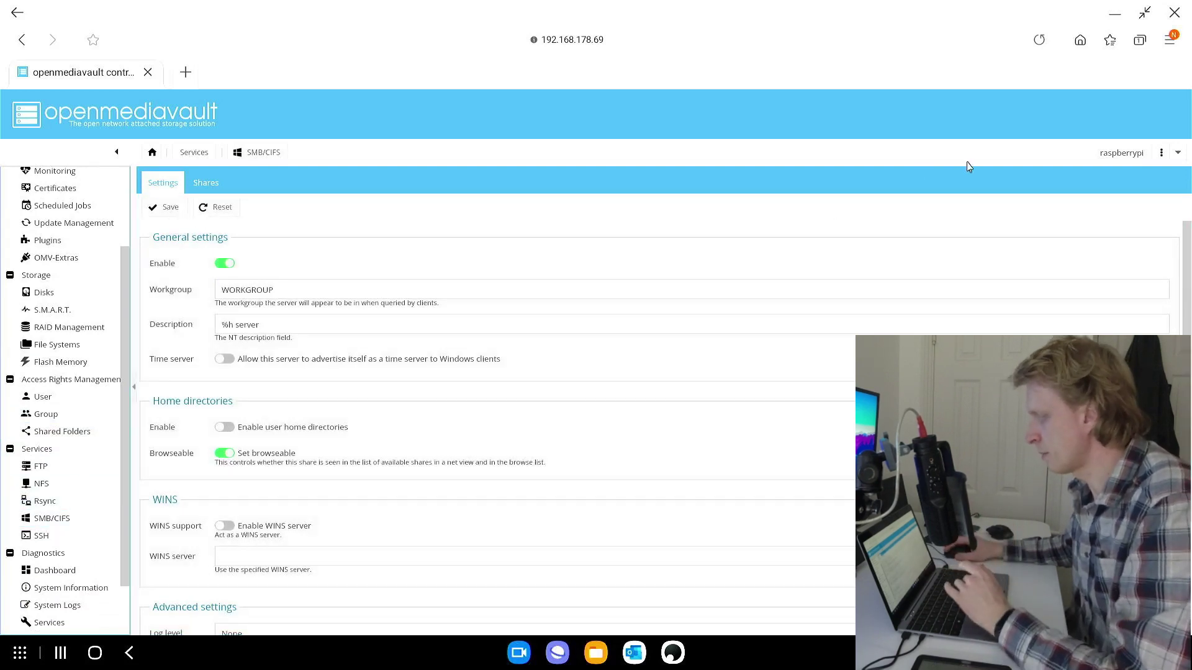
pyautogui.click(1121, 109)
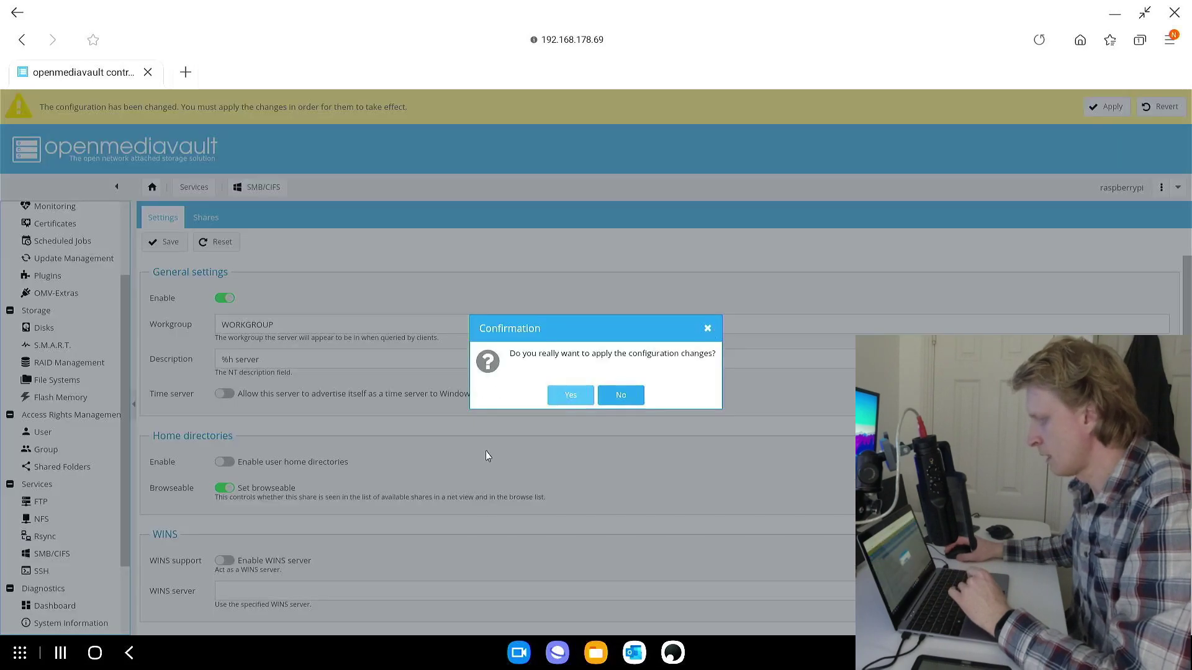
pyautogui.click(565, 398)
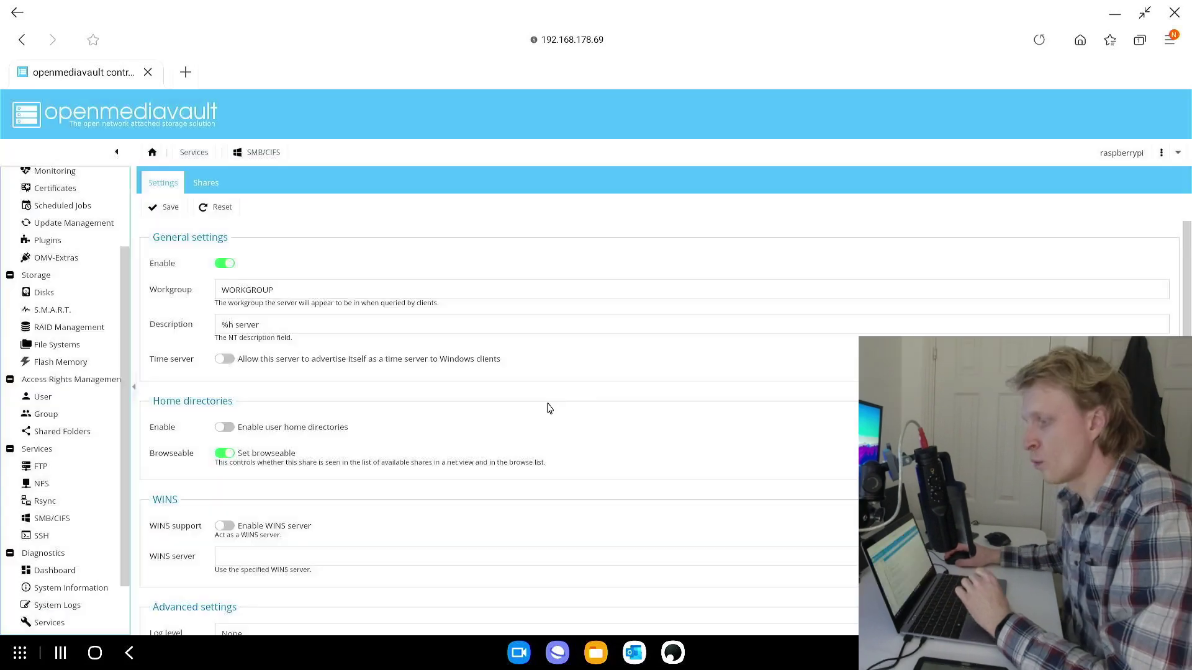
# Add an SMB share for the ssd240 folder with guests allowed and apply it
pyautogui.click(205, 185)
pyautogui.click(168, 207)
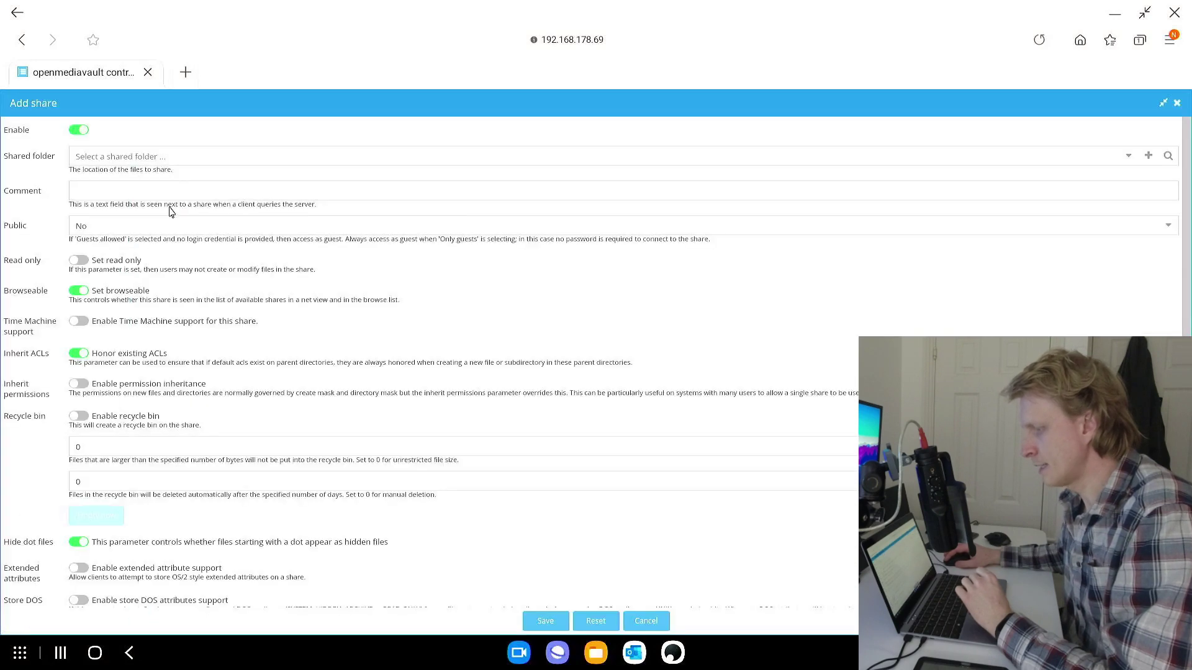
pyautogui.click(1127, 163)
pyautogui.click(109, 176)
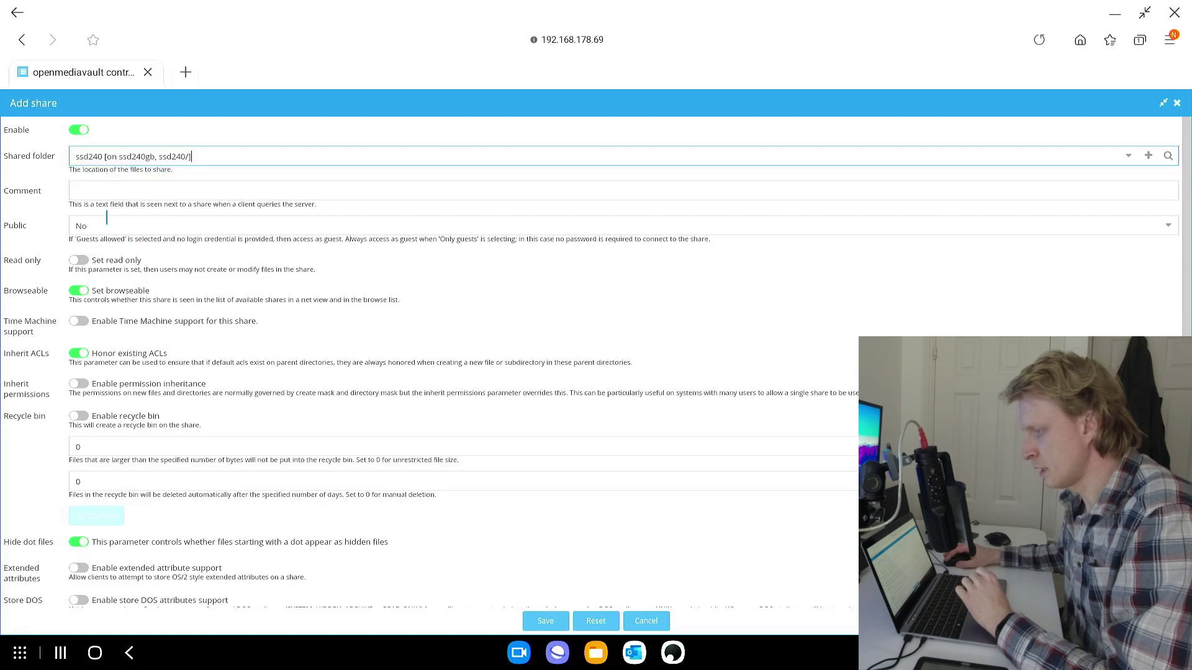
pyautogui.click(106, 223)
pyautogui.click(107, 266)
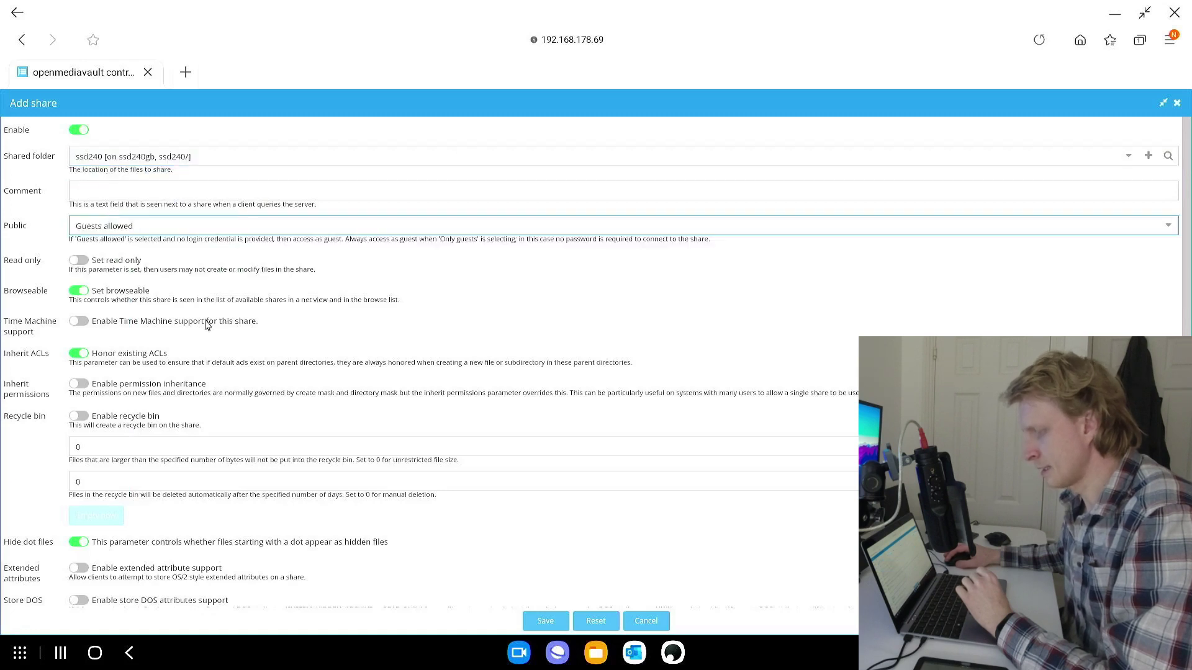
pyautogui.click(545, 620)
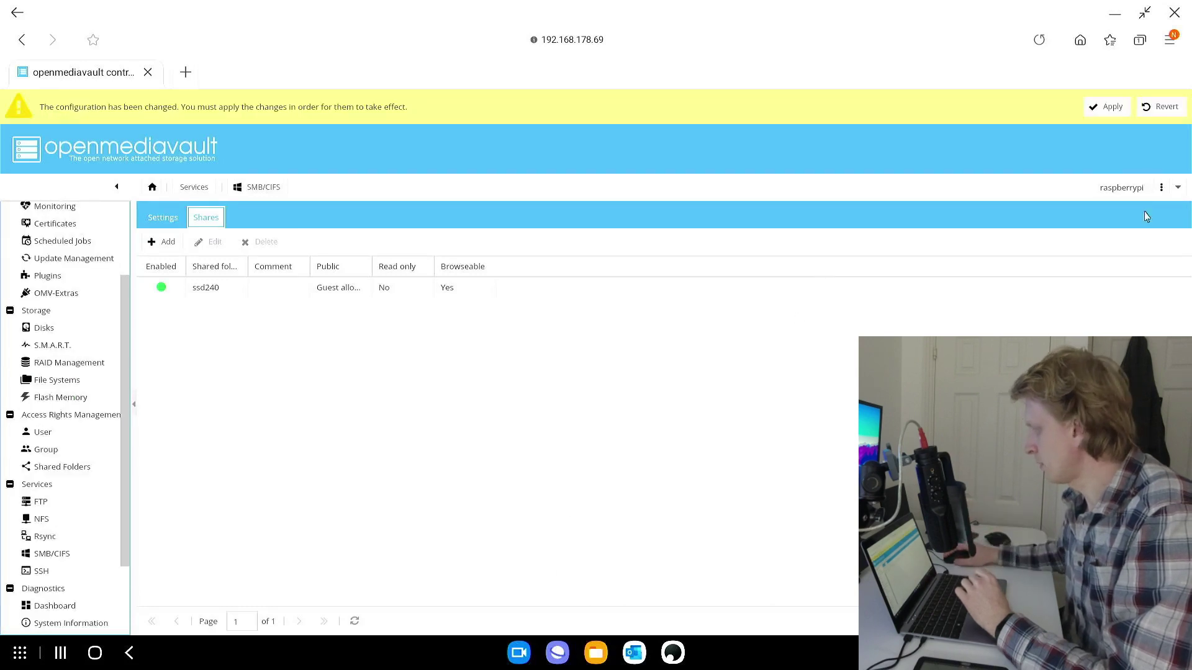
pyautogui.click(1109, 110)
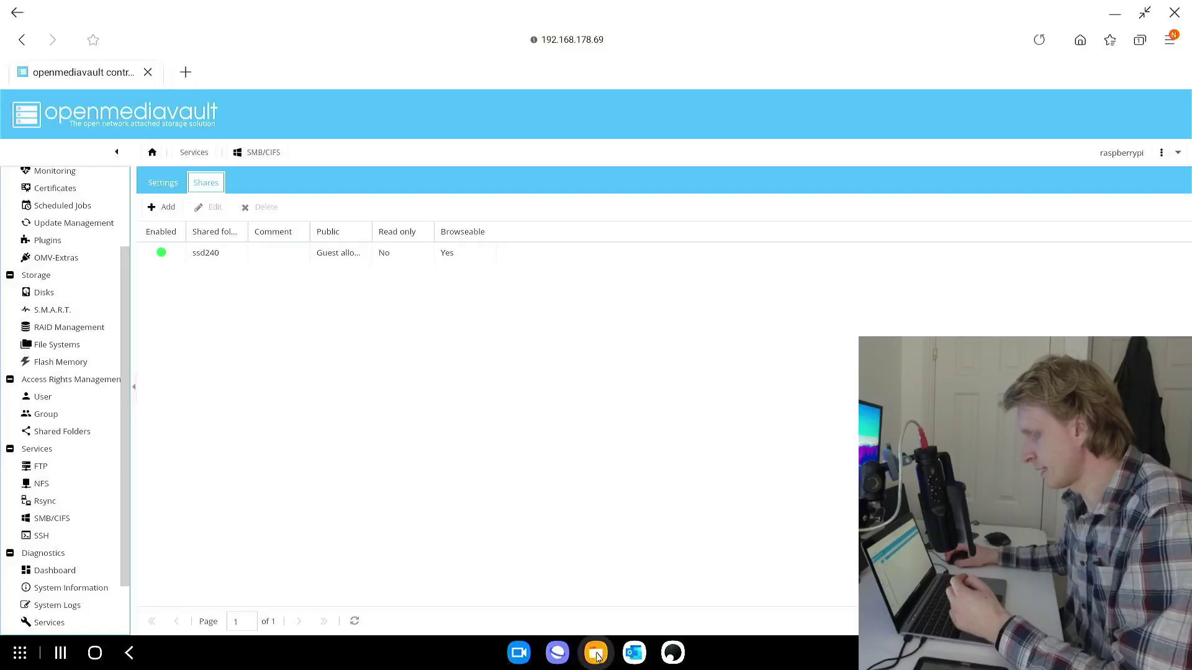
# Add the RASPBERRYPI SMB share in My Files, signed in anonymously, named PI NAS
pyautogui.click(595, 653)
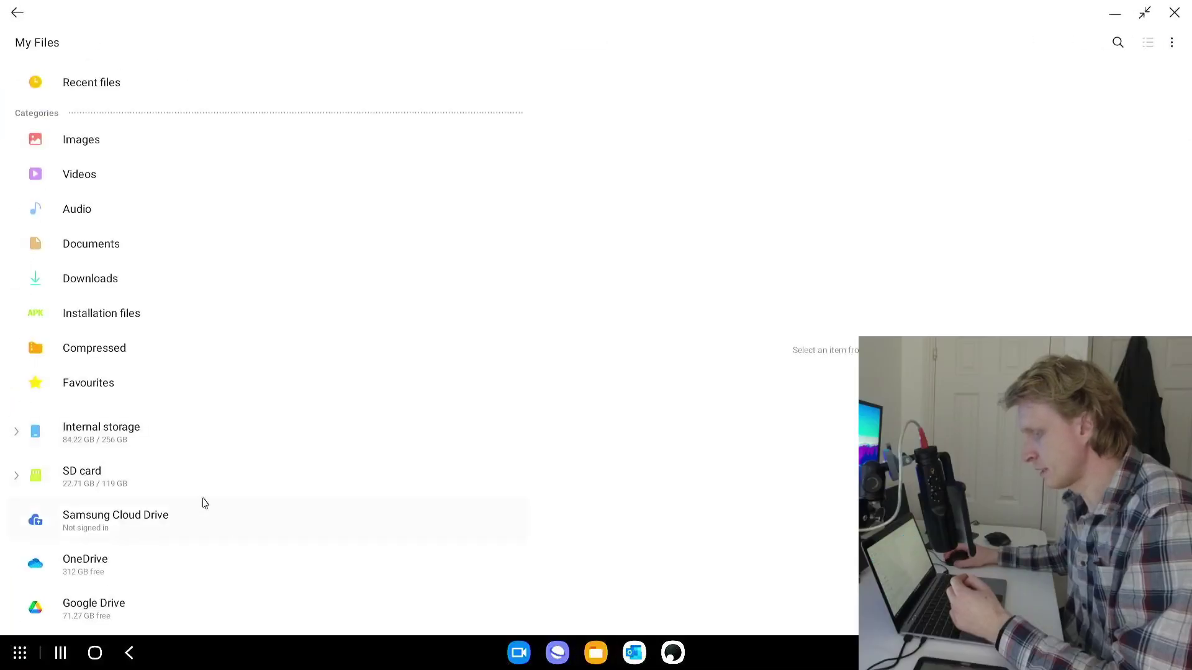
pyautogui.scroll(-3, 200, 461)
pyautogui.click(137, 532)
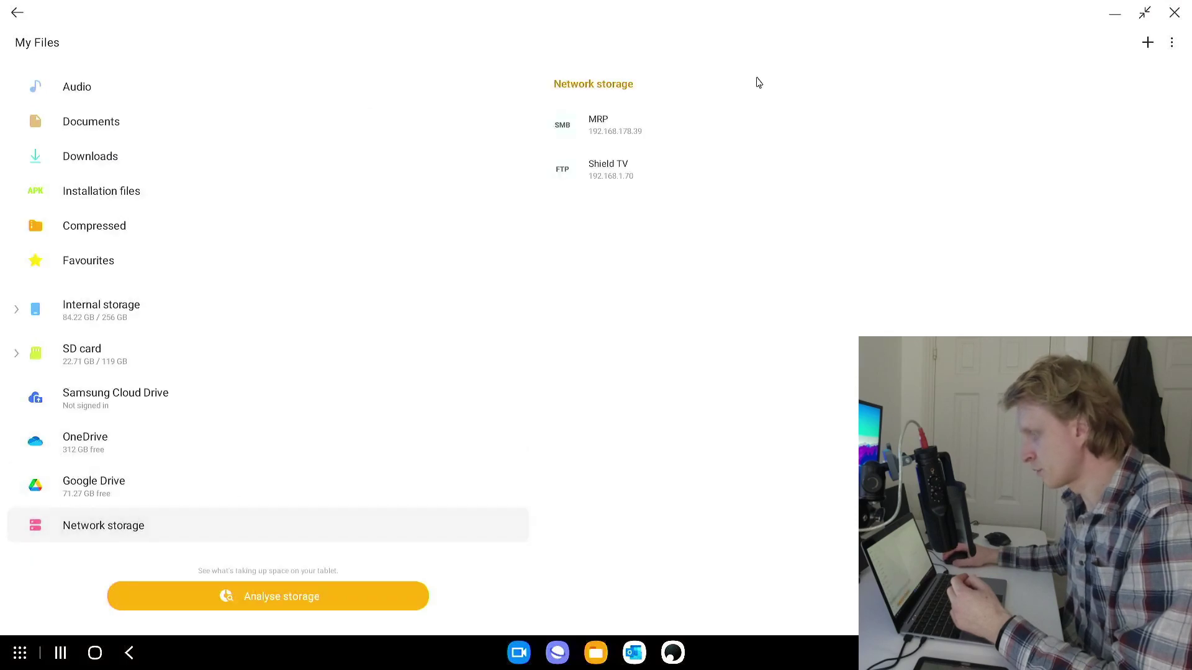
pyautogui.click(1148, 41)
pyautogui.click(536, 561)
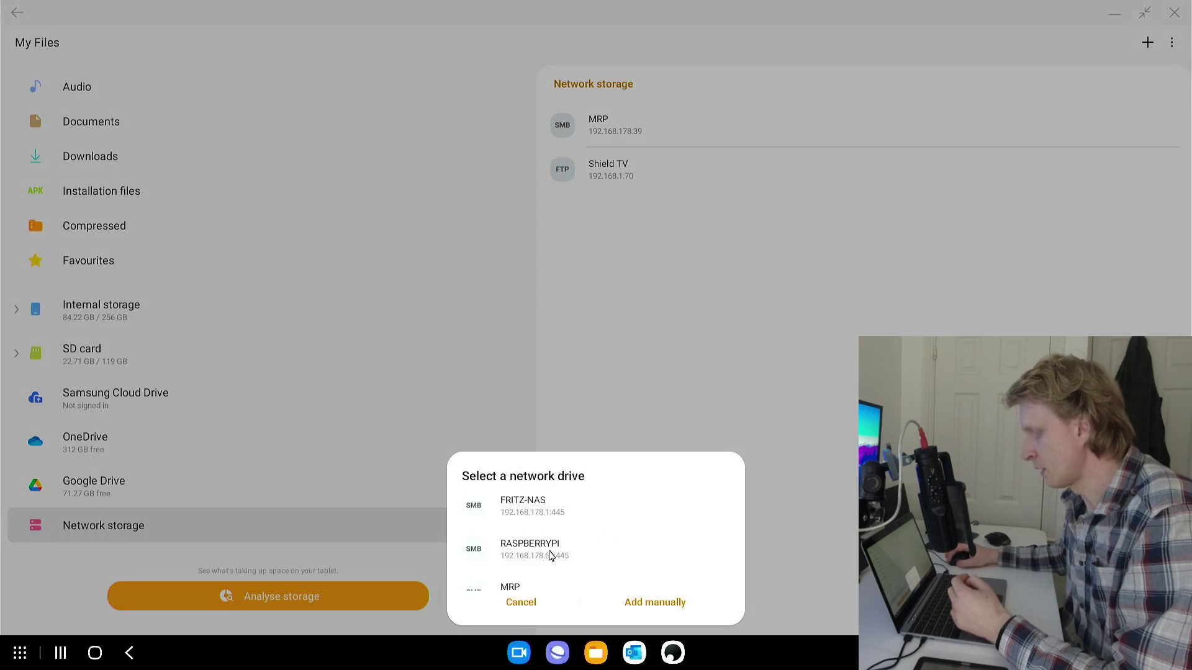
pyautogui.click(550, 556)
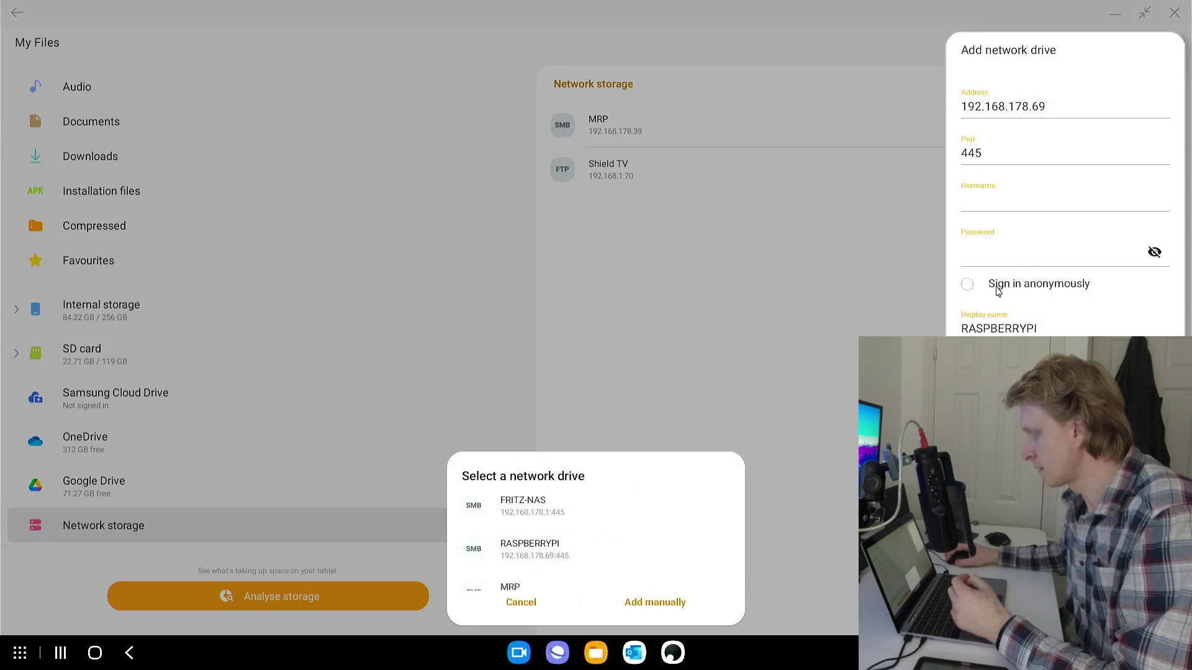
pyautogui.click(968, 285)
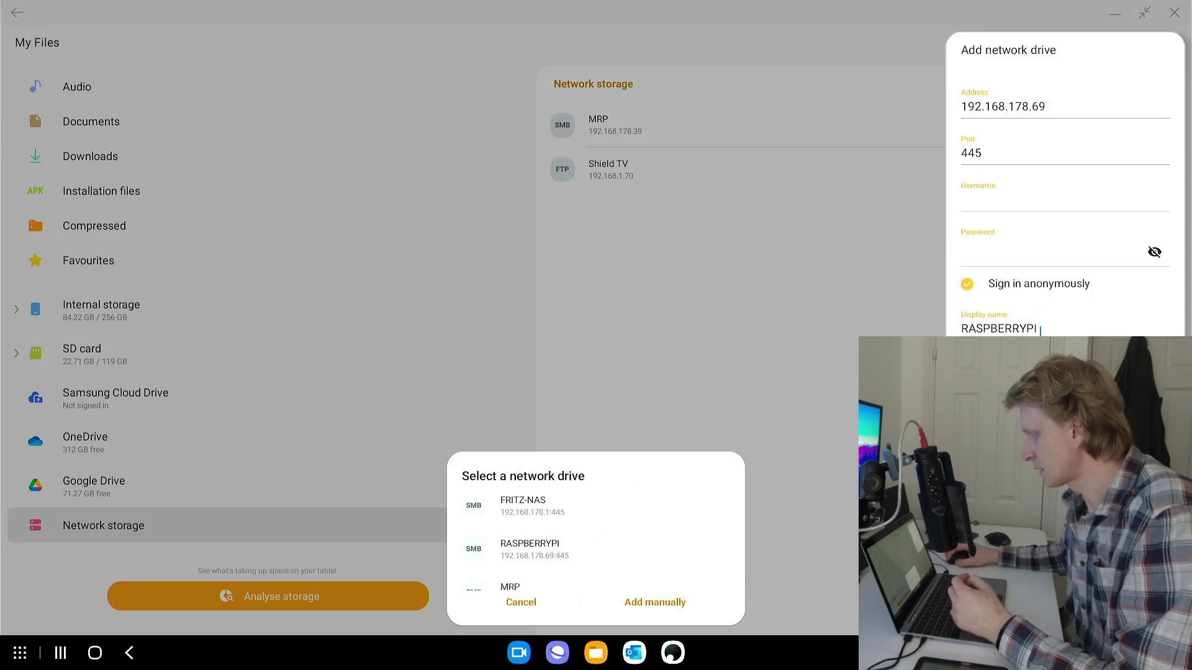
pyautogui.doubleClick(981, 317)
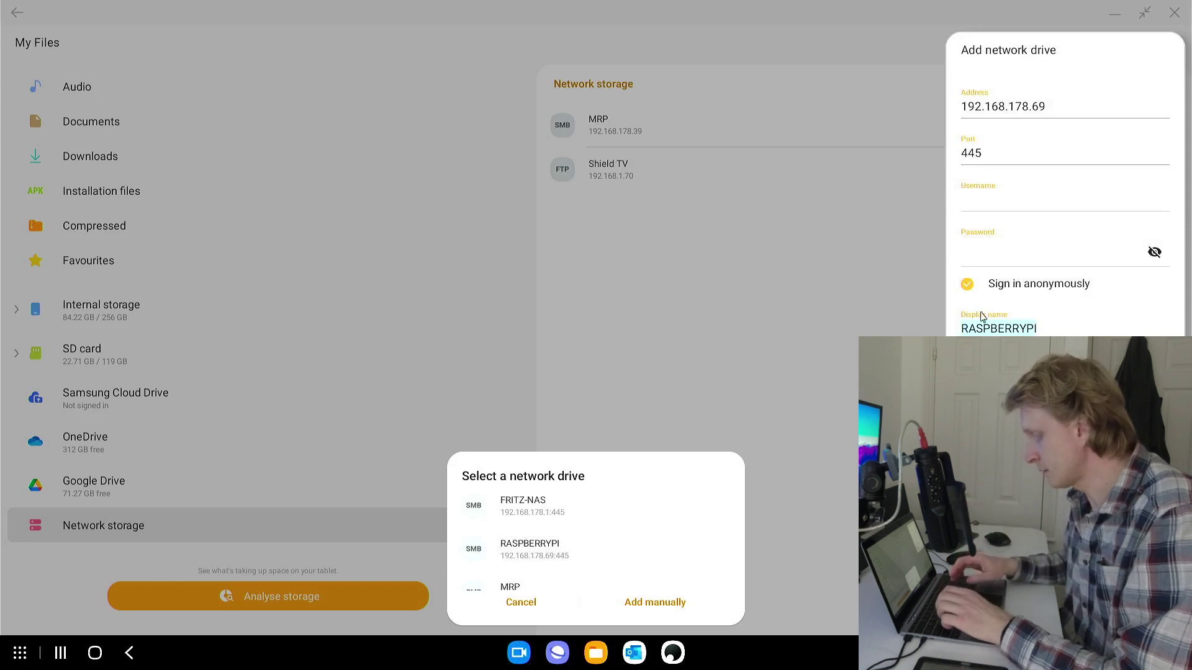
pyautogui.write('PI NAS')
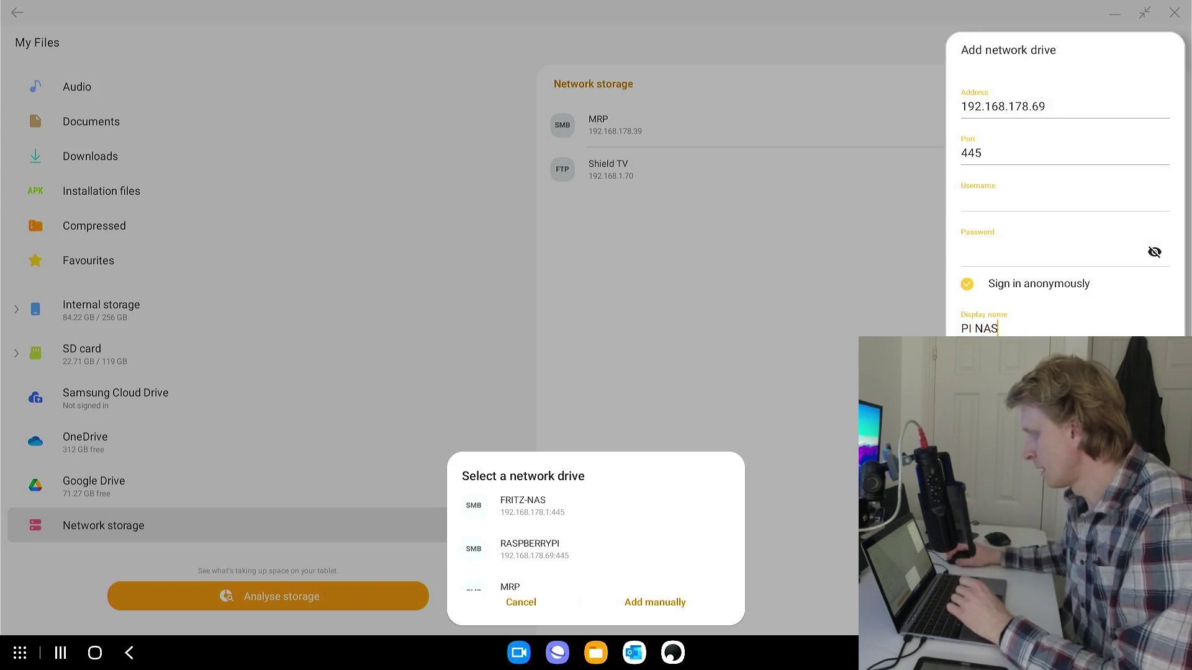
pyautogui.press('Return')
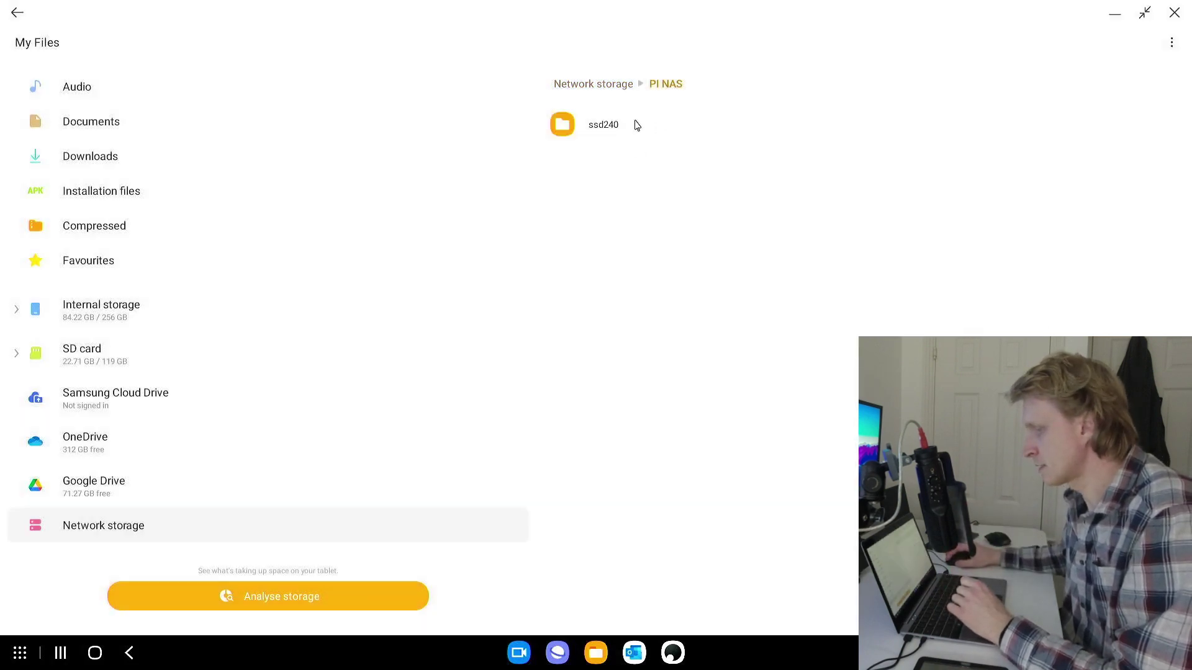
# Create a folder named subscribe inside ssd240 on PI NAS
pyautogui.doubleClick(602, 128)
pyautogui.rightClick(631, 230)
pyautogui.click(660, 271)
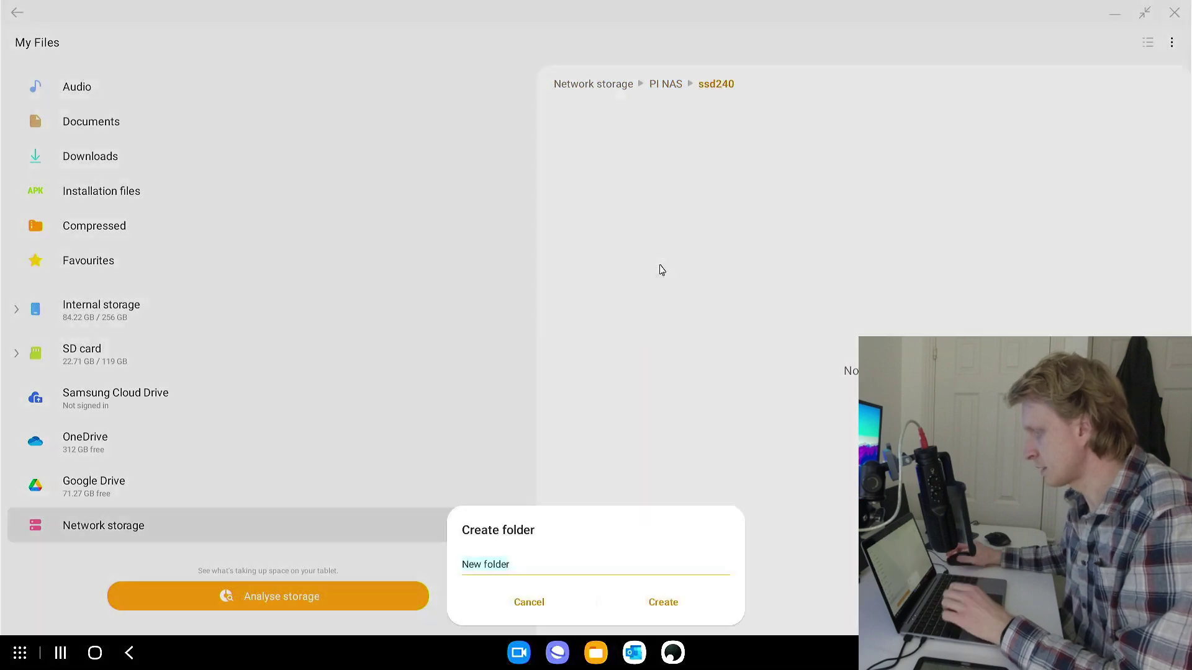
pyautogui.write('subscribe')
pyautogui.press('Return')
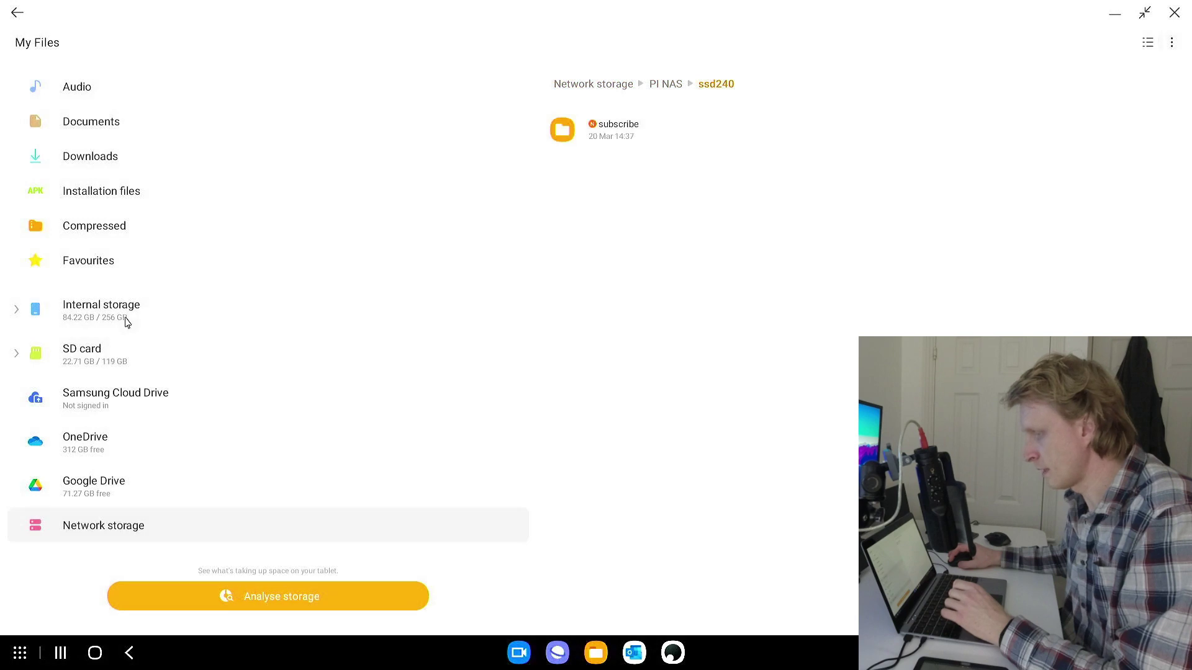
# Copy the Screenshots folder from internal storage DCIM into ssd240 on PI NAS
pyautogui.click(126, 322)
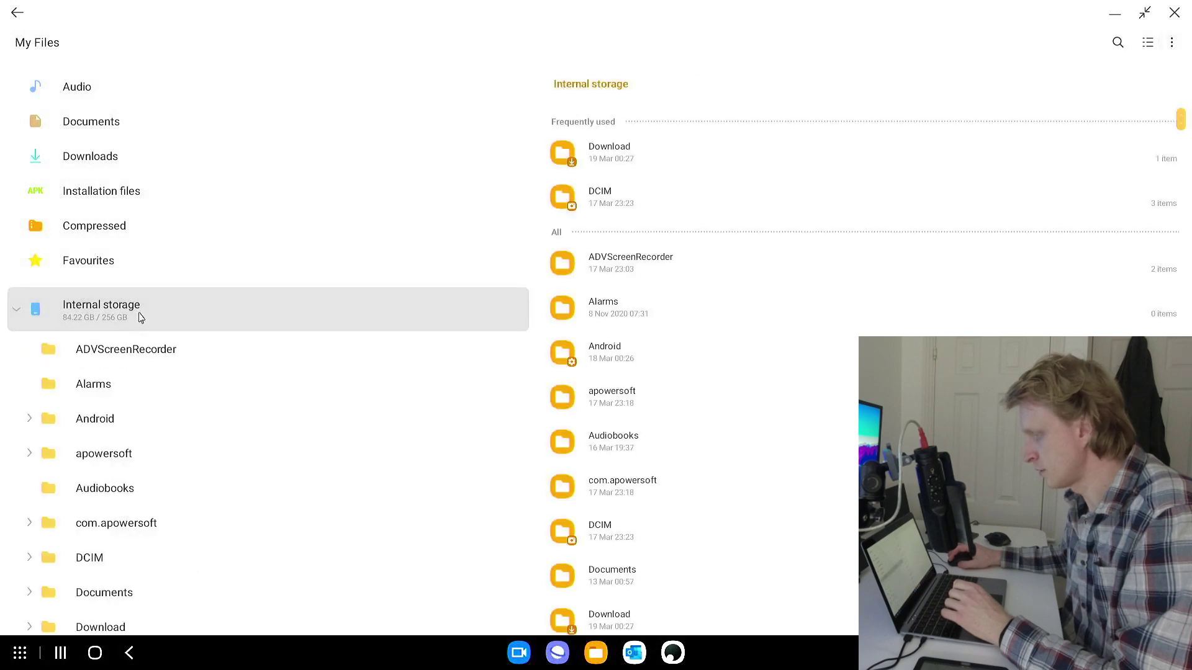
pyautogui.doubleClick(688, 515)
pyautogui.click(639, 223)
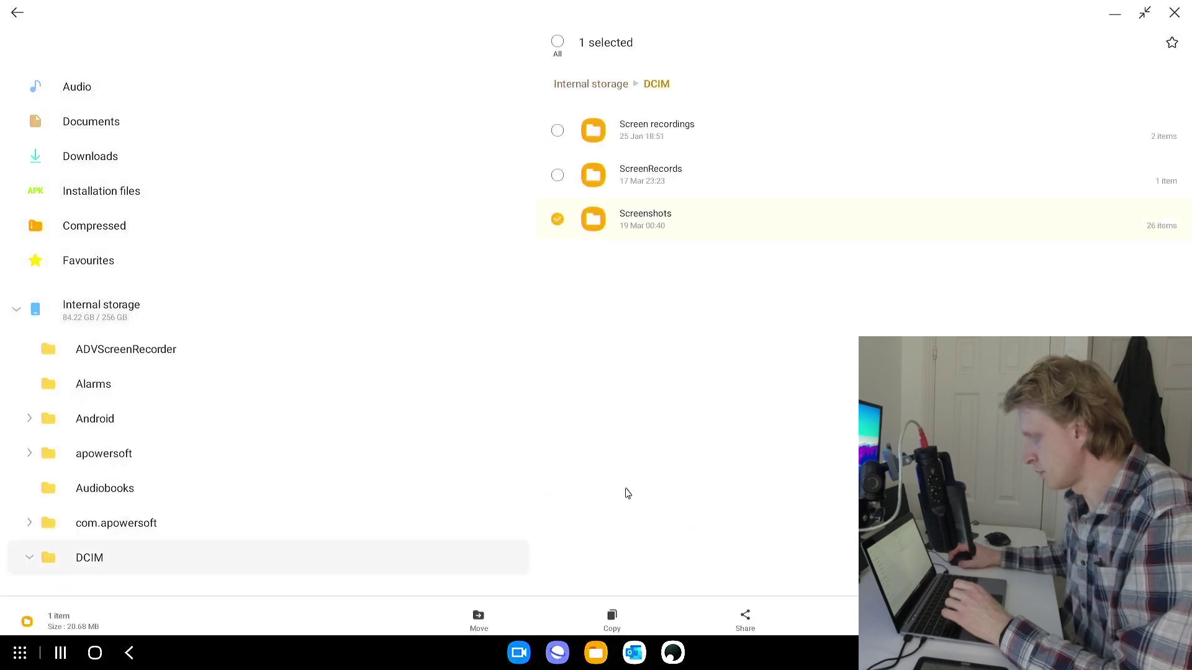
pyautogui.click(614, 607)
pyautogui.scroll(-10, 130, 410)
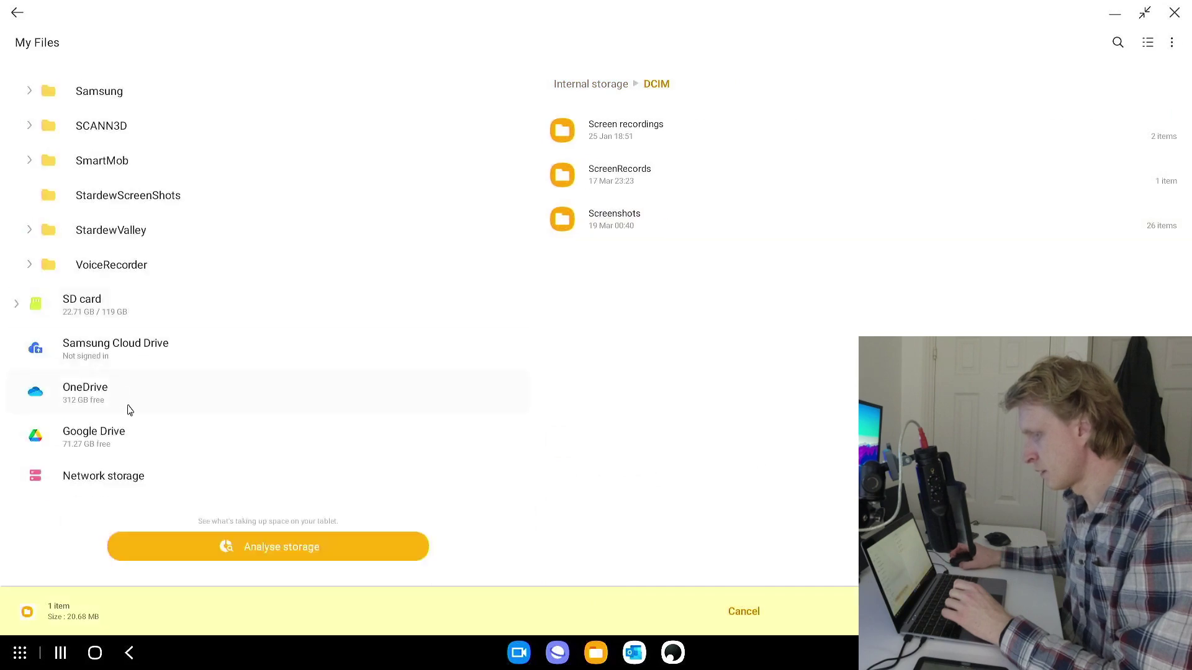
pyautogui.click(130, 472)
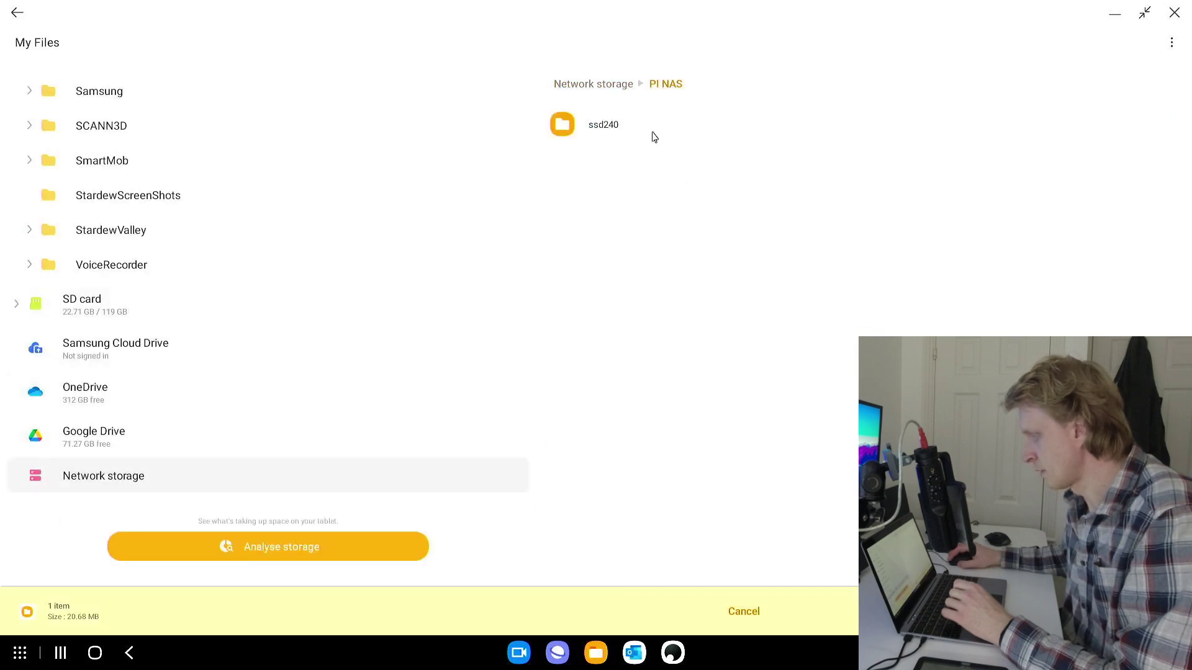
pyautogui.click(649, 132)
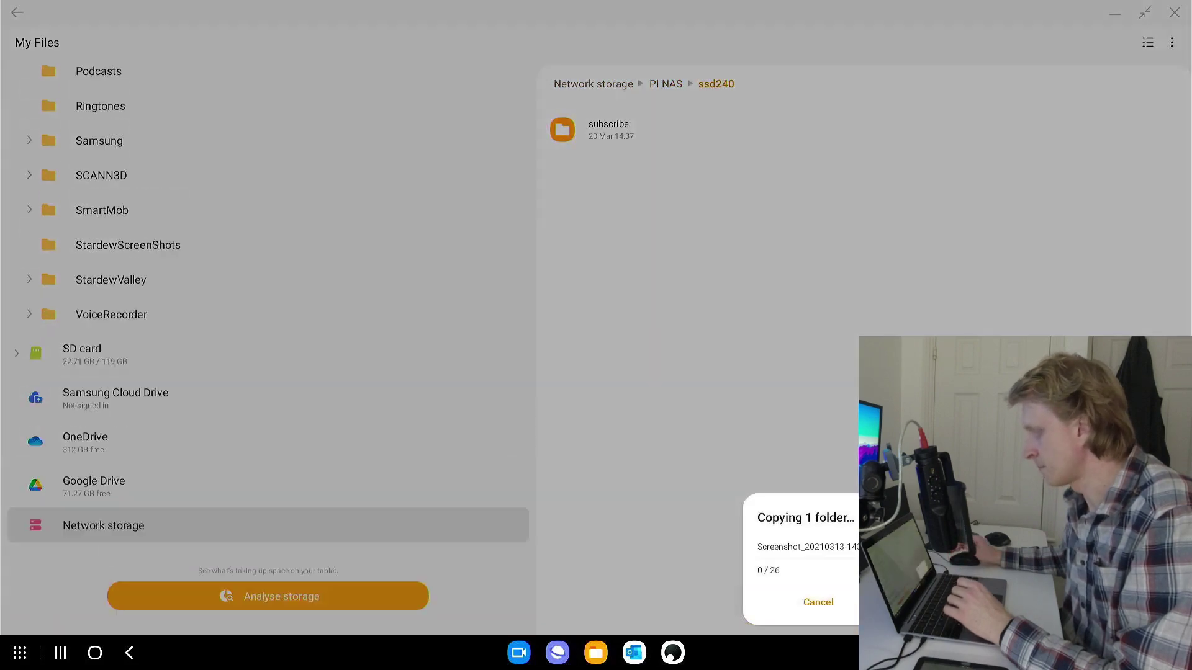